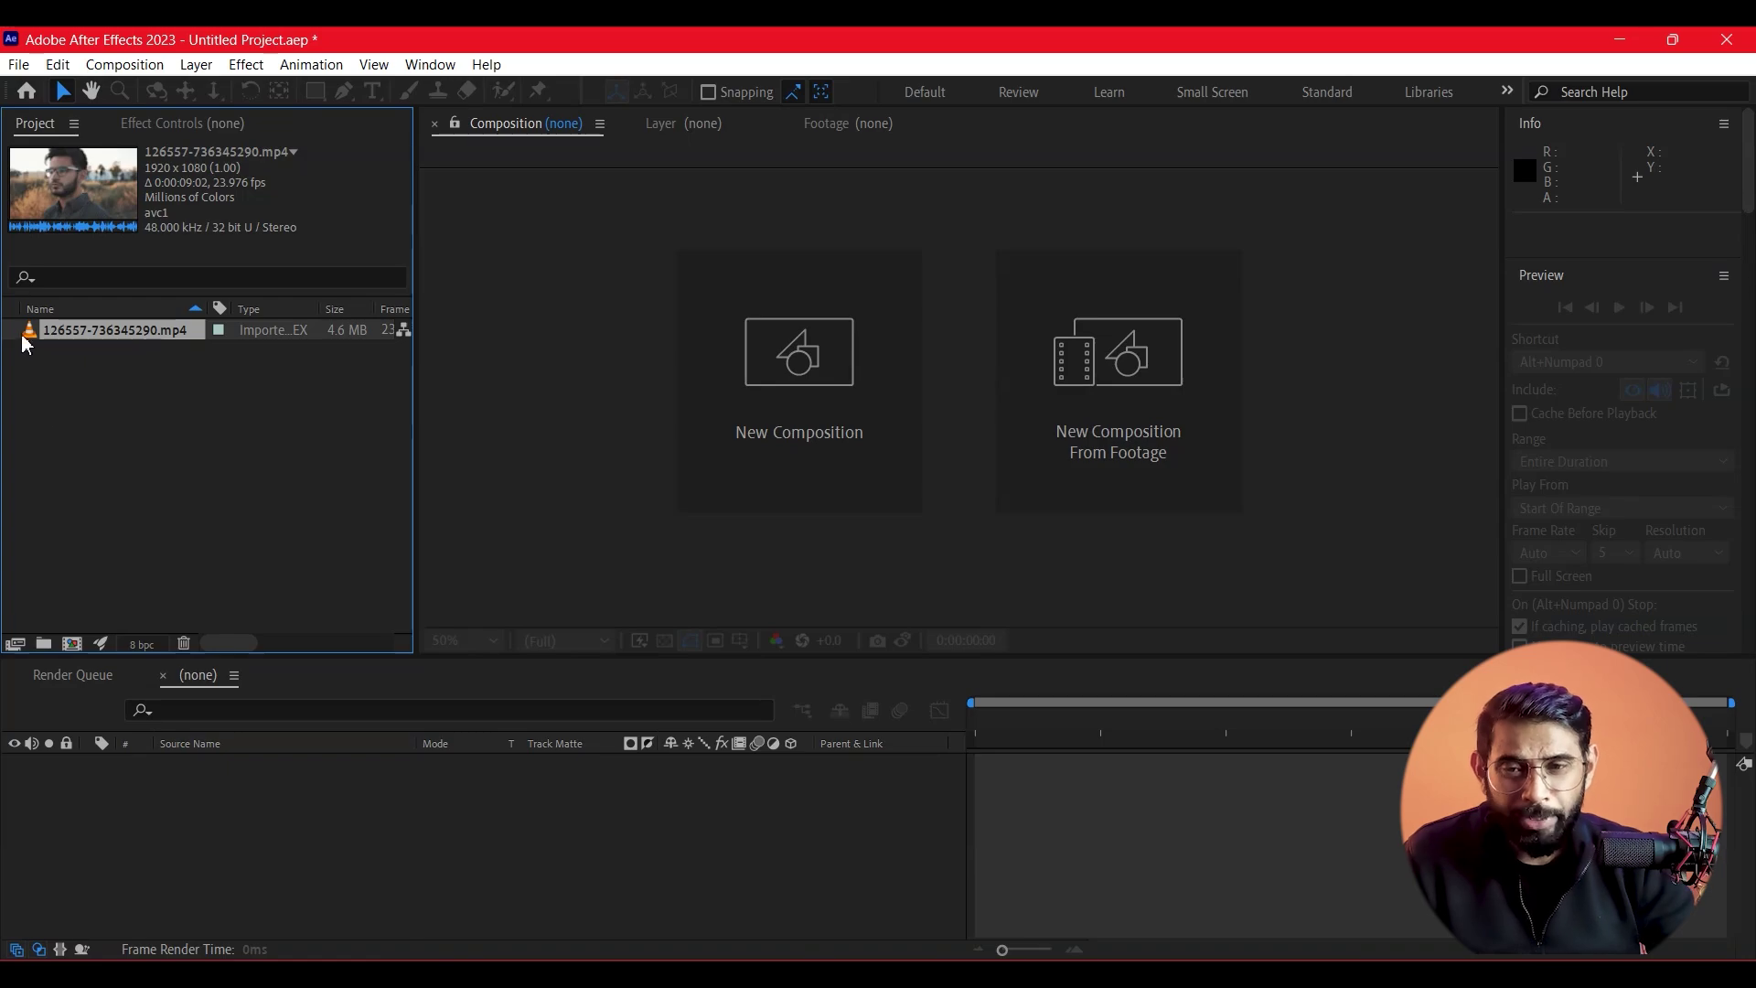
Drag the clip 126557-736345290.mp4 toward the New Composition button.
{"action": "left_click_drag", "start_coordinate": [28, 336], "coordinate": [102, 624]}
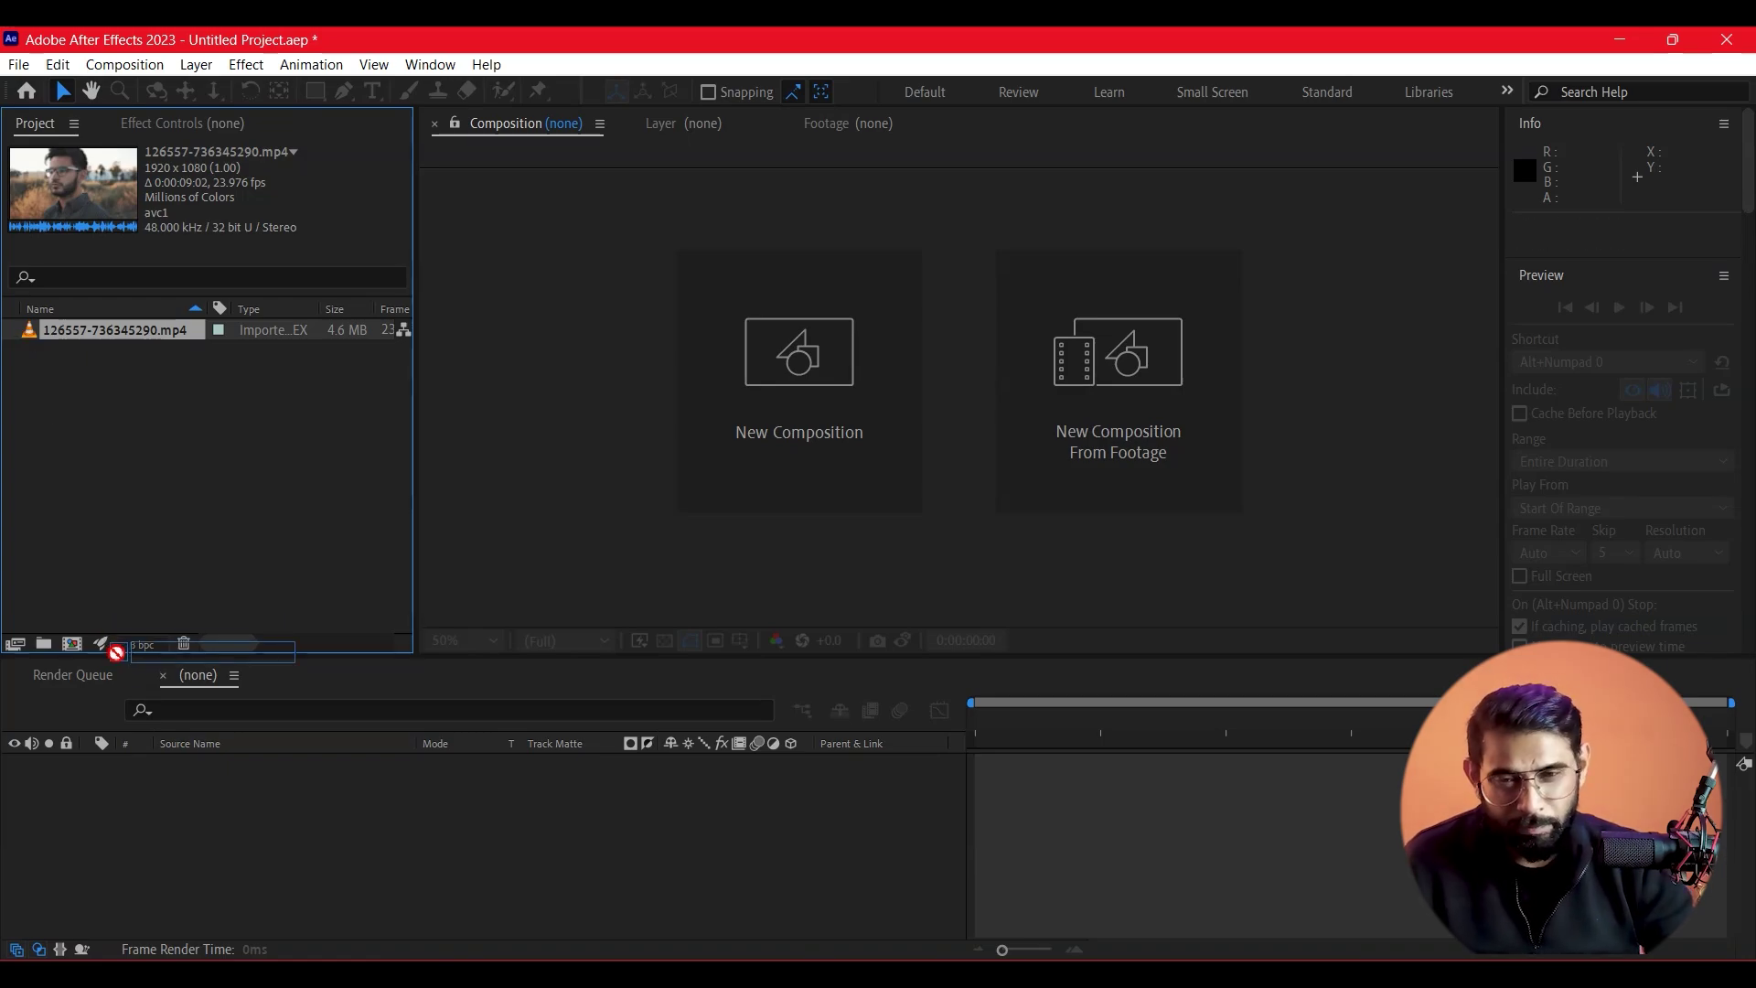
{"action": "left_click_drag", "start_coordinate": [102, 624], "coordinate": [77, 648]}
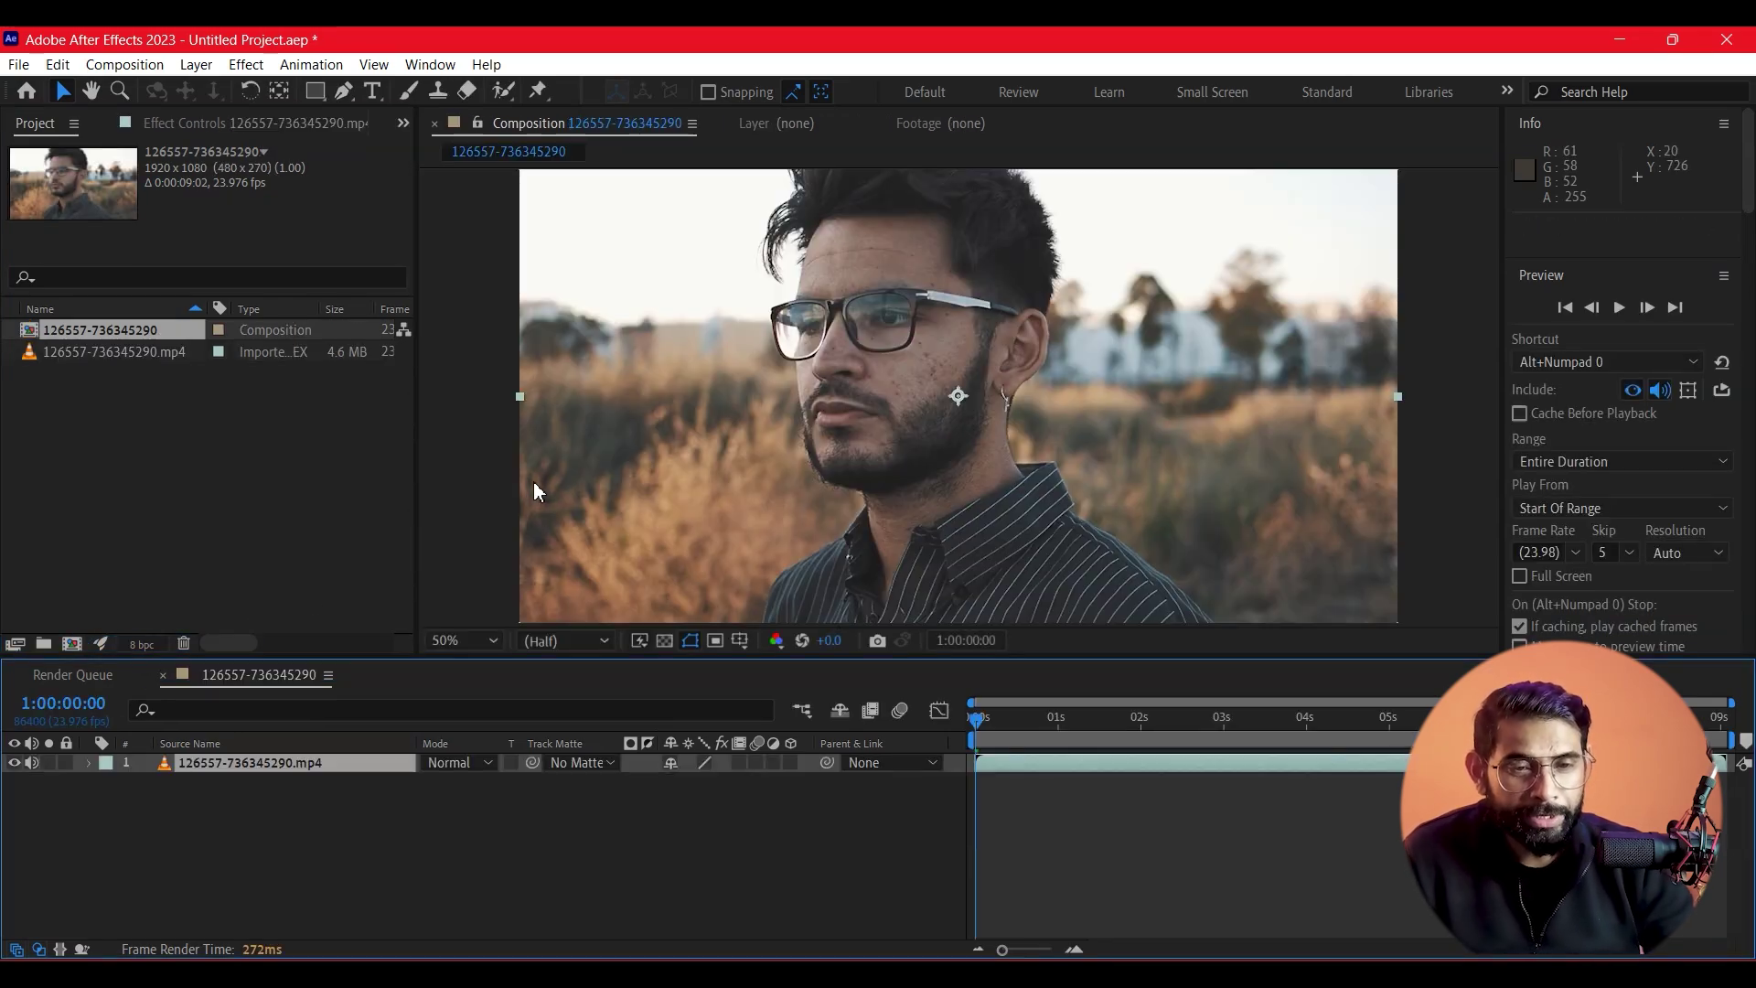
{"action": "key", "text": "comma"}
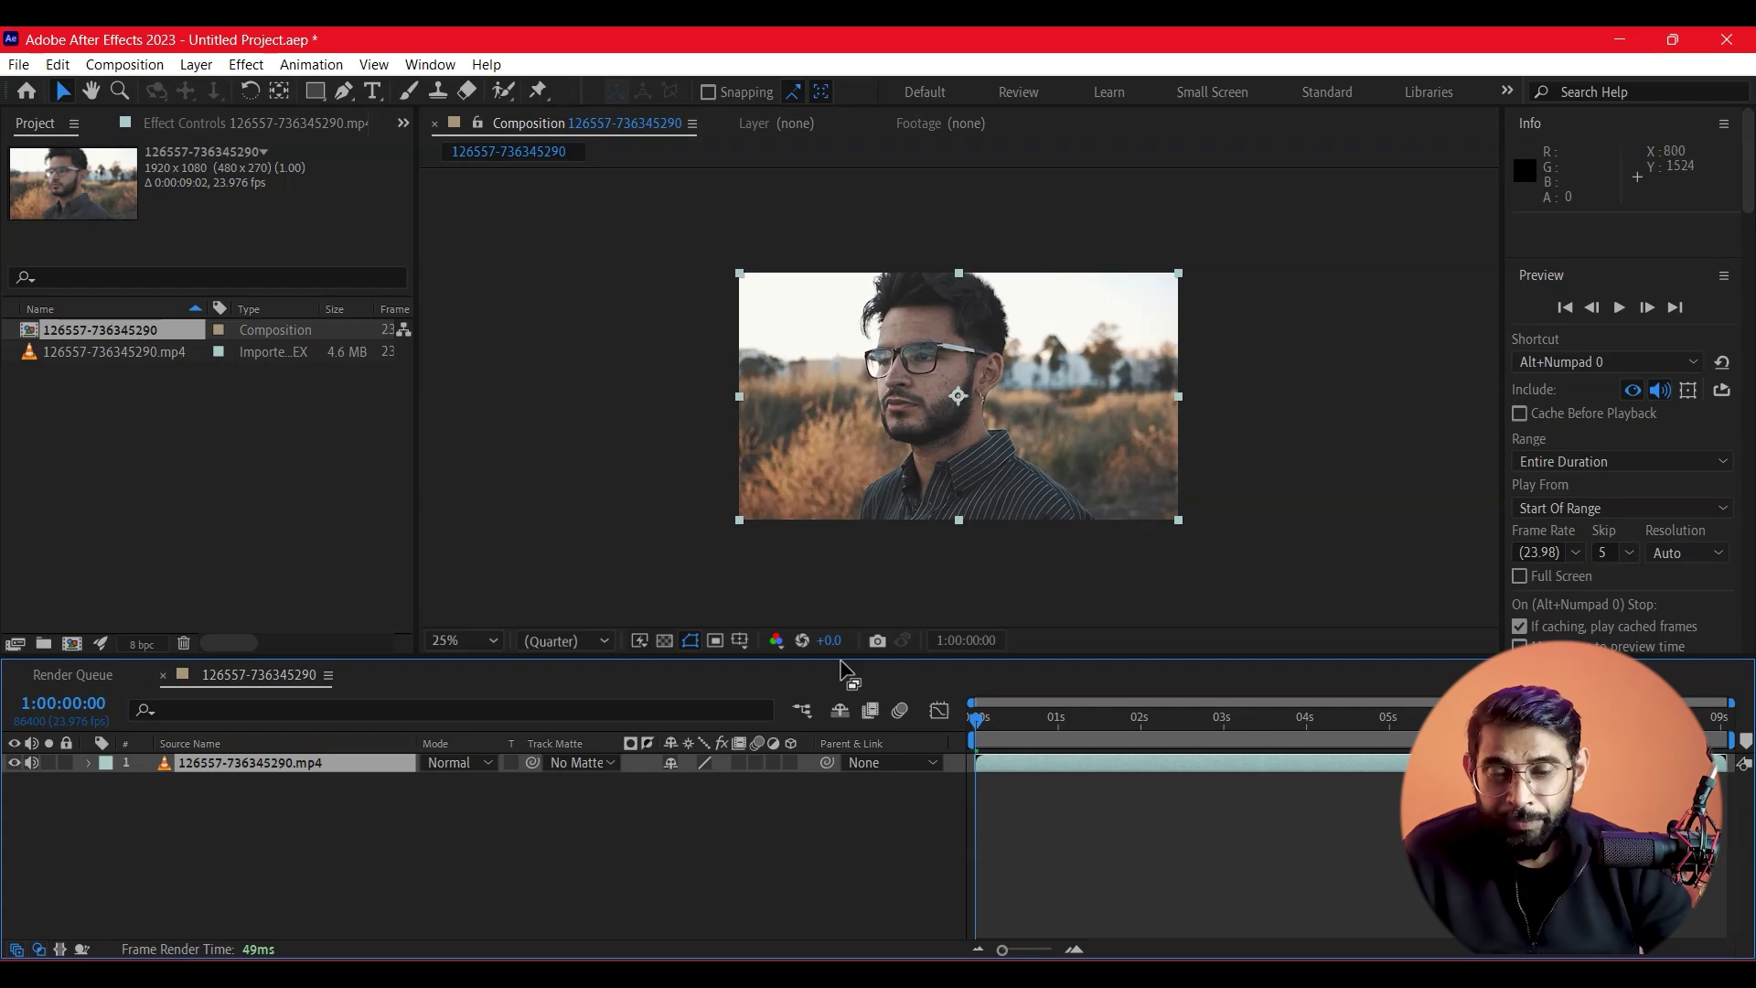
{"action": "left_click", "coordinate": [263, 850]}
{"action": "left_click", "coordinate": [205, 765]}
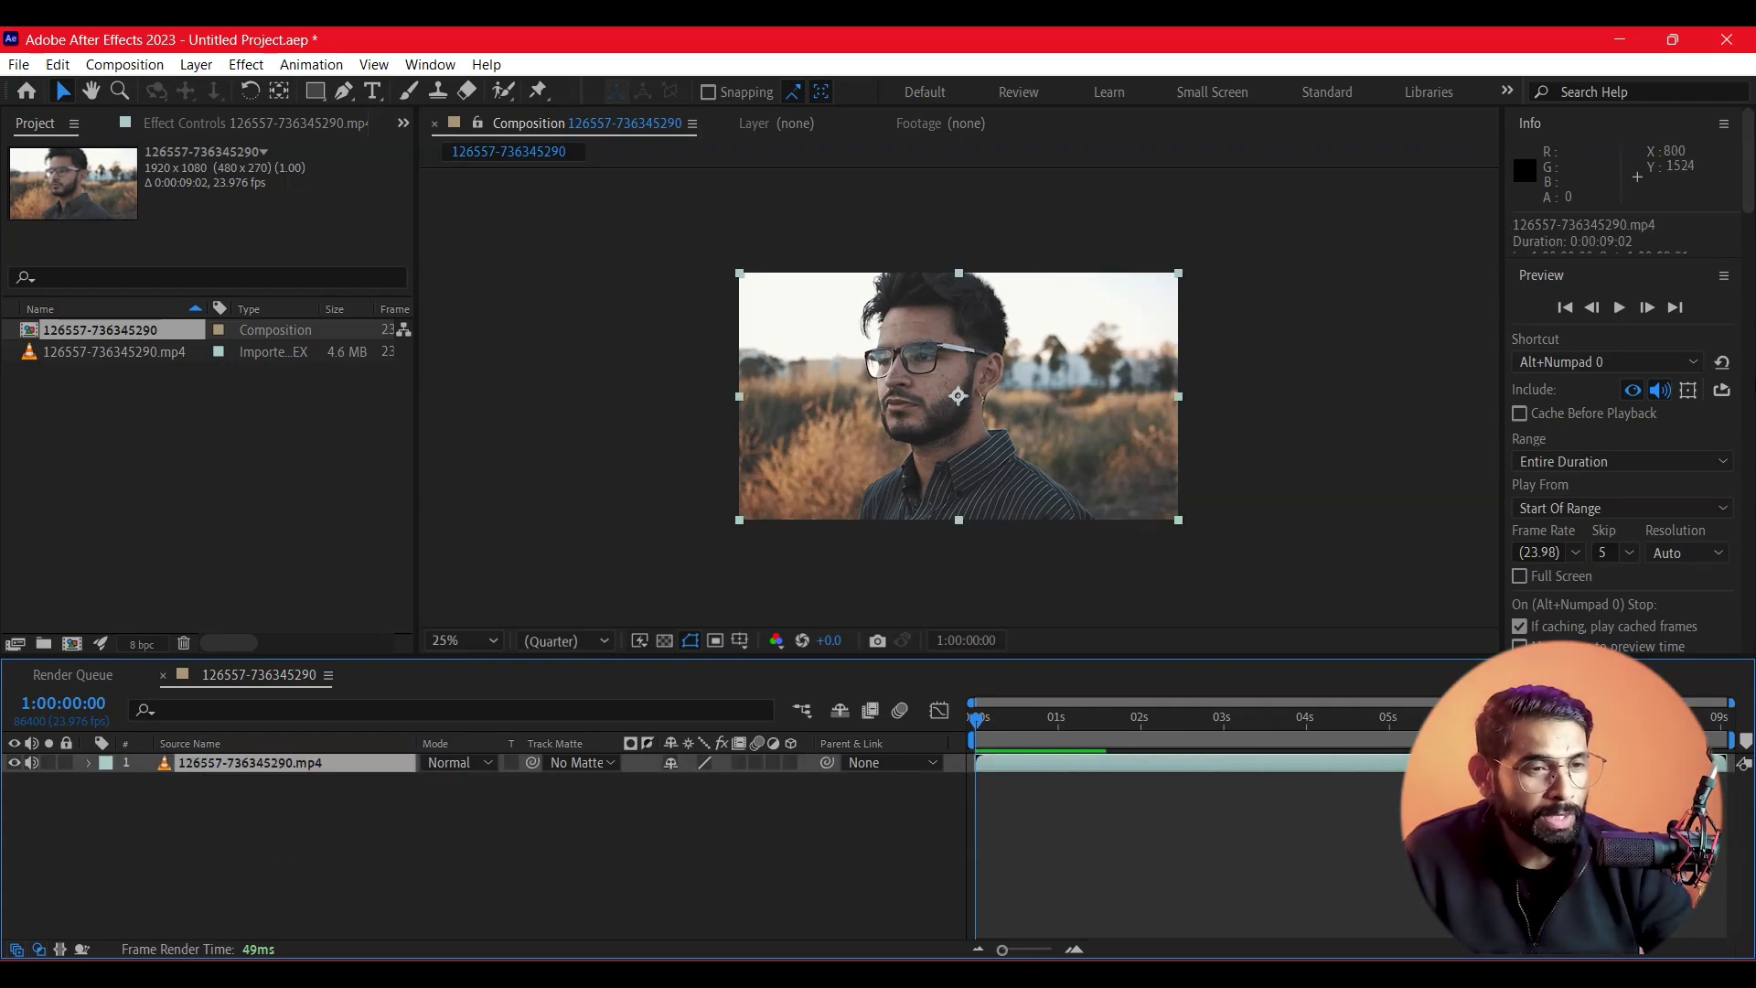
{"action": "left_click_drag", "start_coordinate": [1749, 197], "coordinate": [1747, 601]}
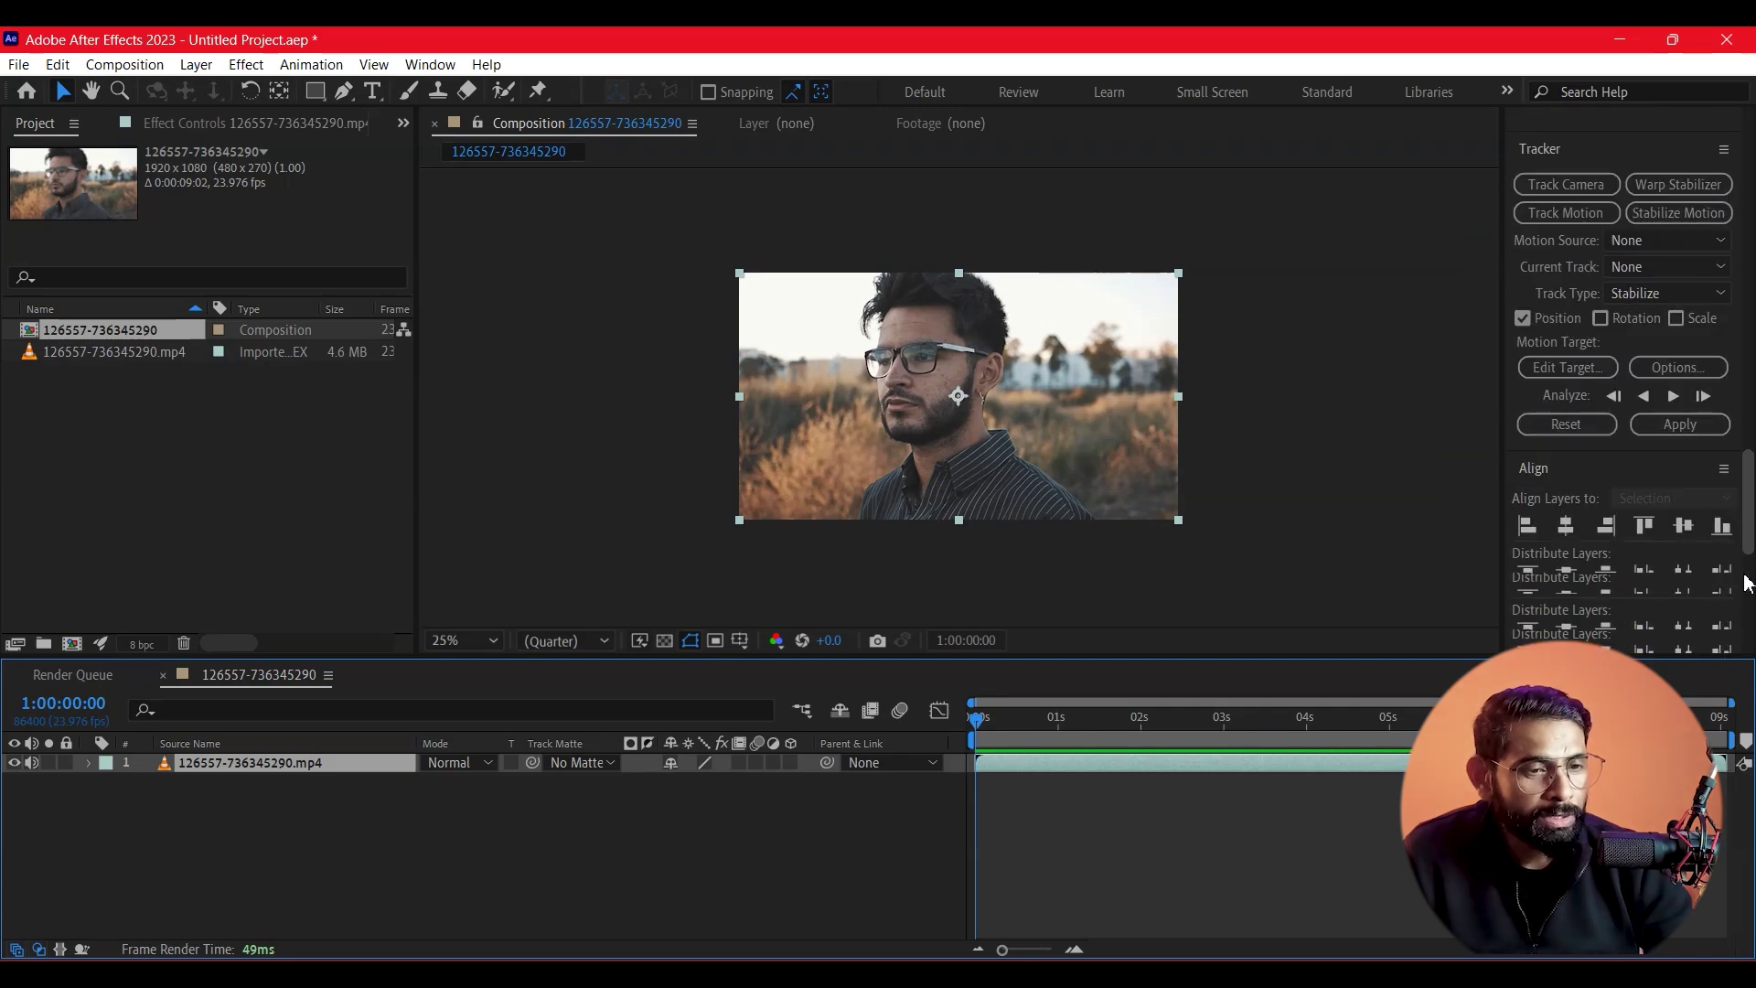
{"action": "scroll", "coordinate": [1747, 601], "scroll_direction": "down", "scroll_amount": 1}
Search Effects & Presets for 'mocha' and apply Mocha Pro to the footage layer.
{"action": "left_click", "coordinate": [1590, 339]}
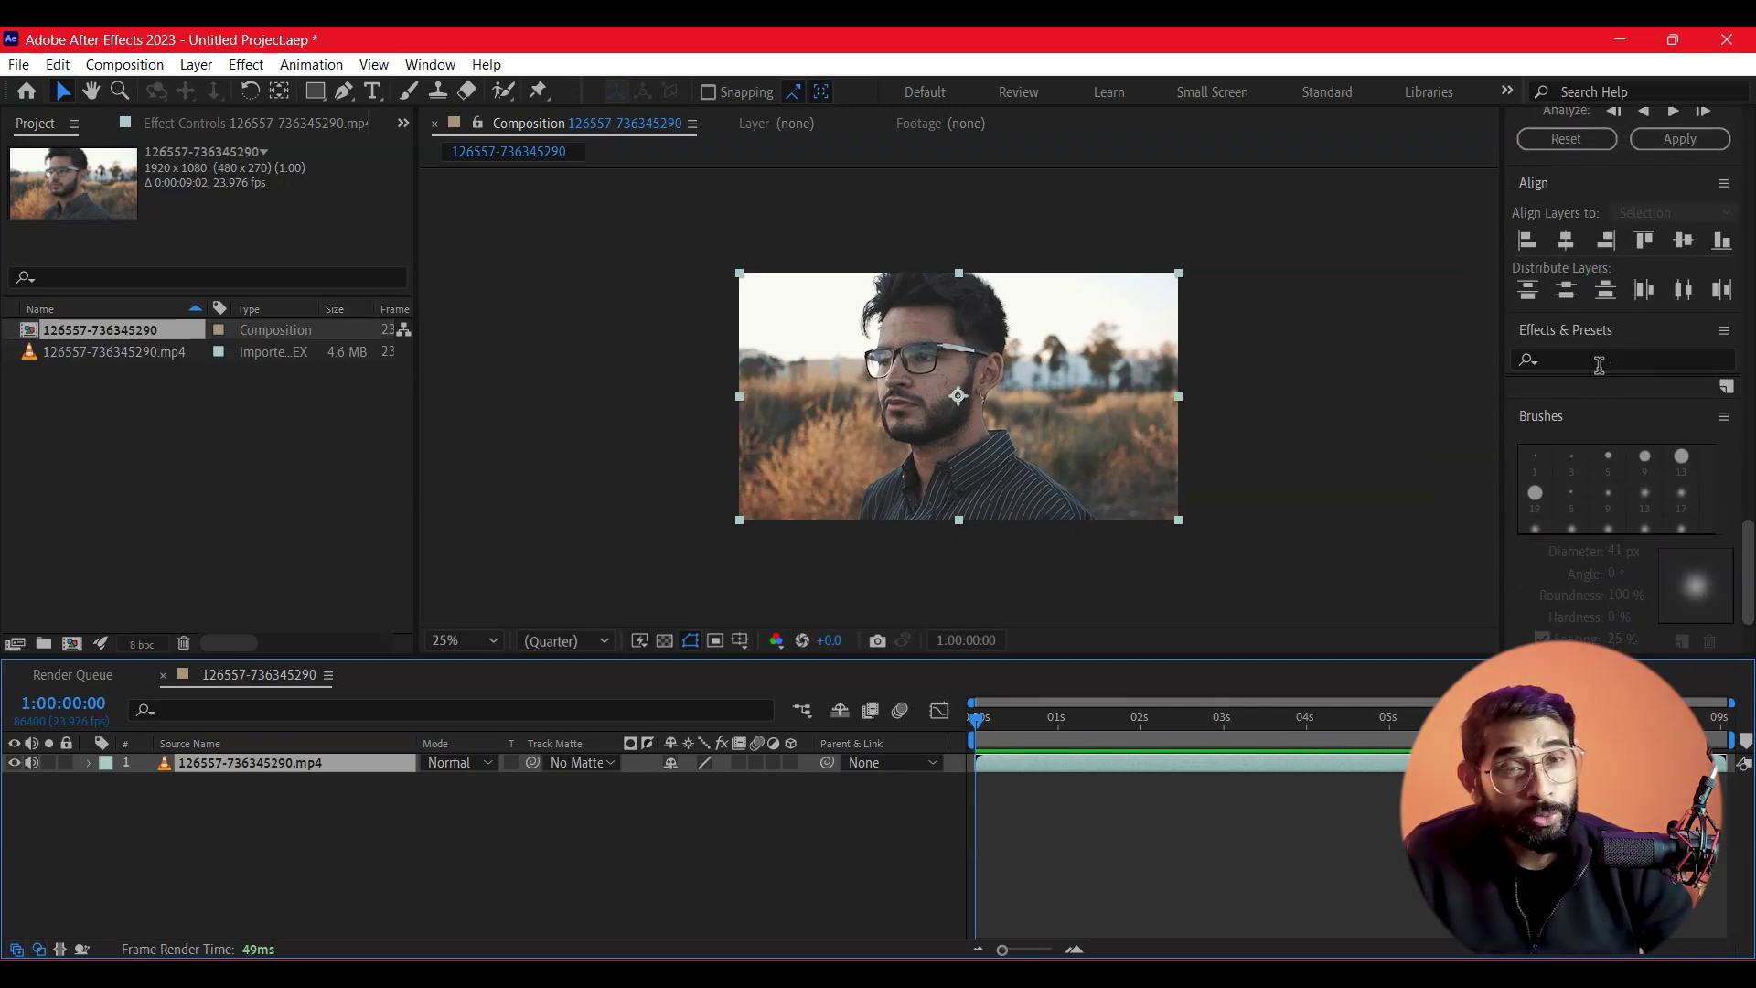
{"action": "left_click", "coordinate": [1598, 365]}
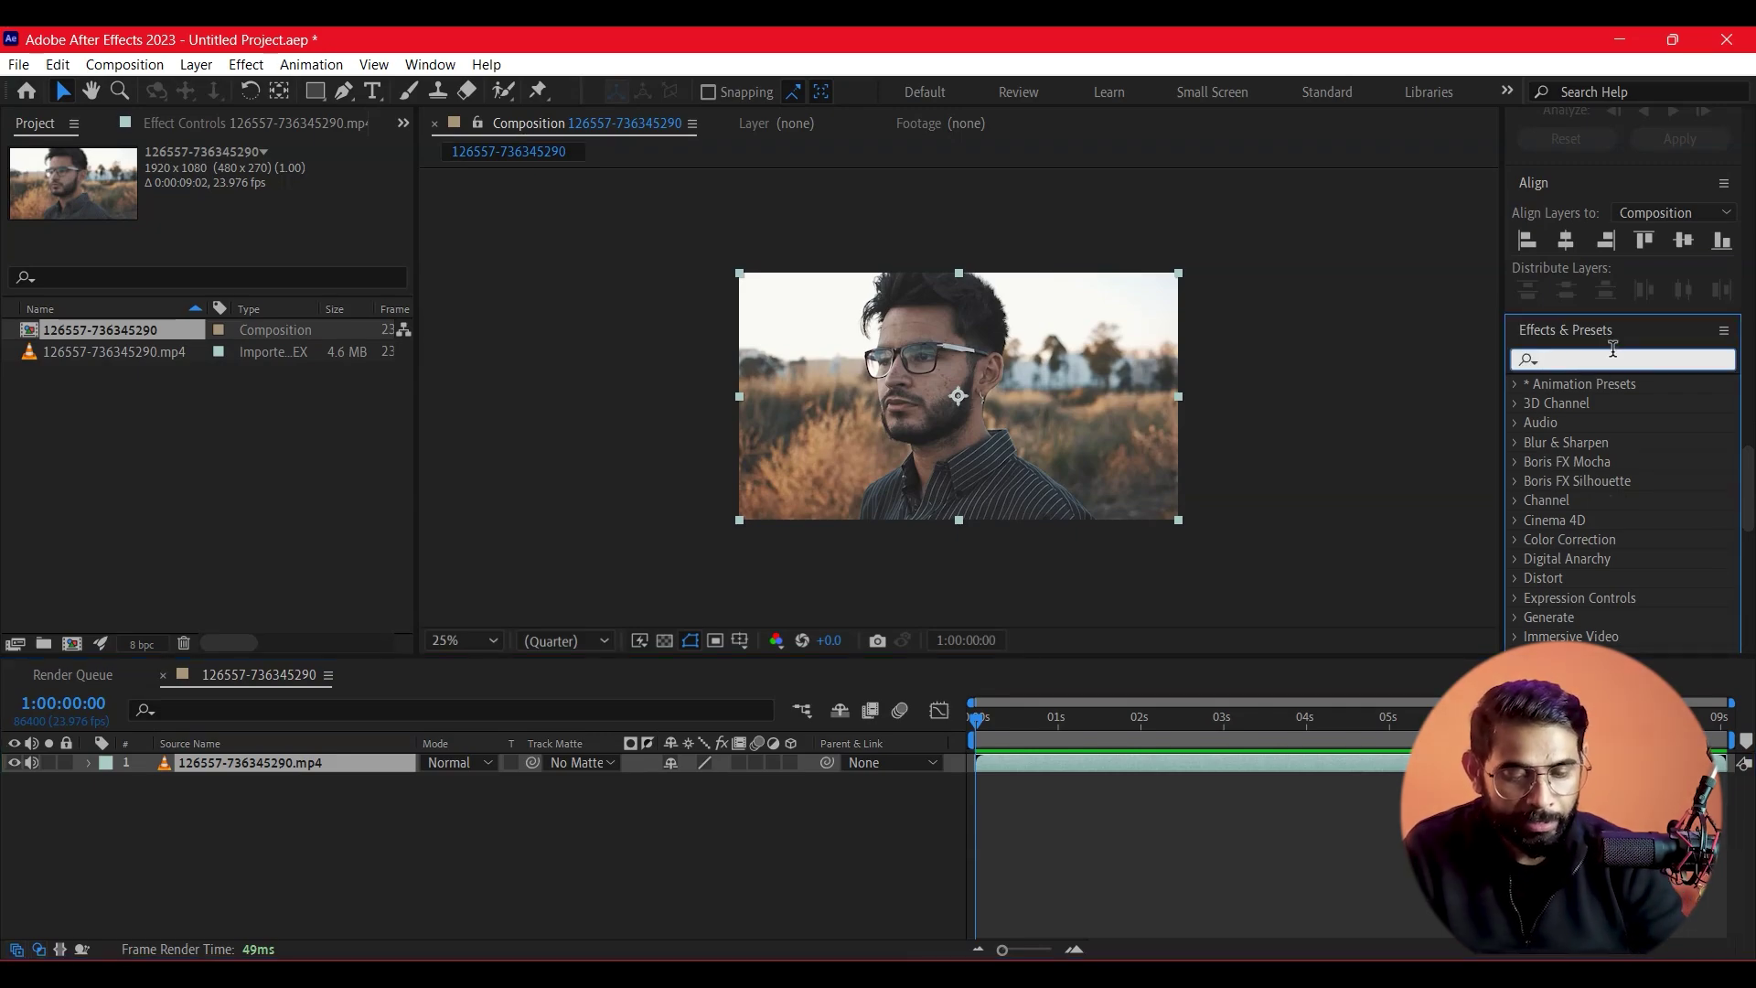
{"action": "type", "text": "mocha"}
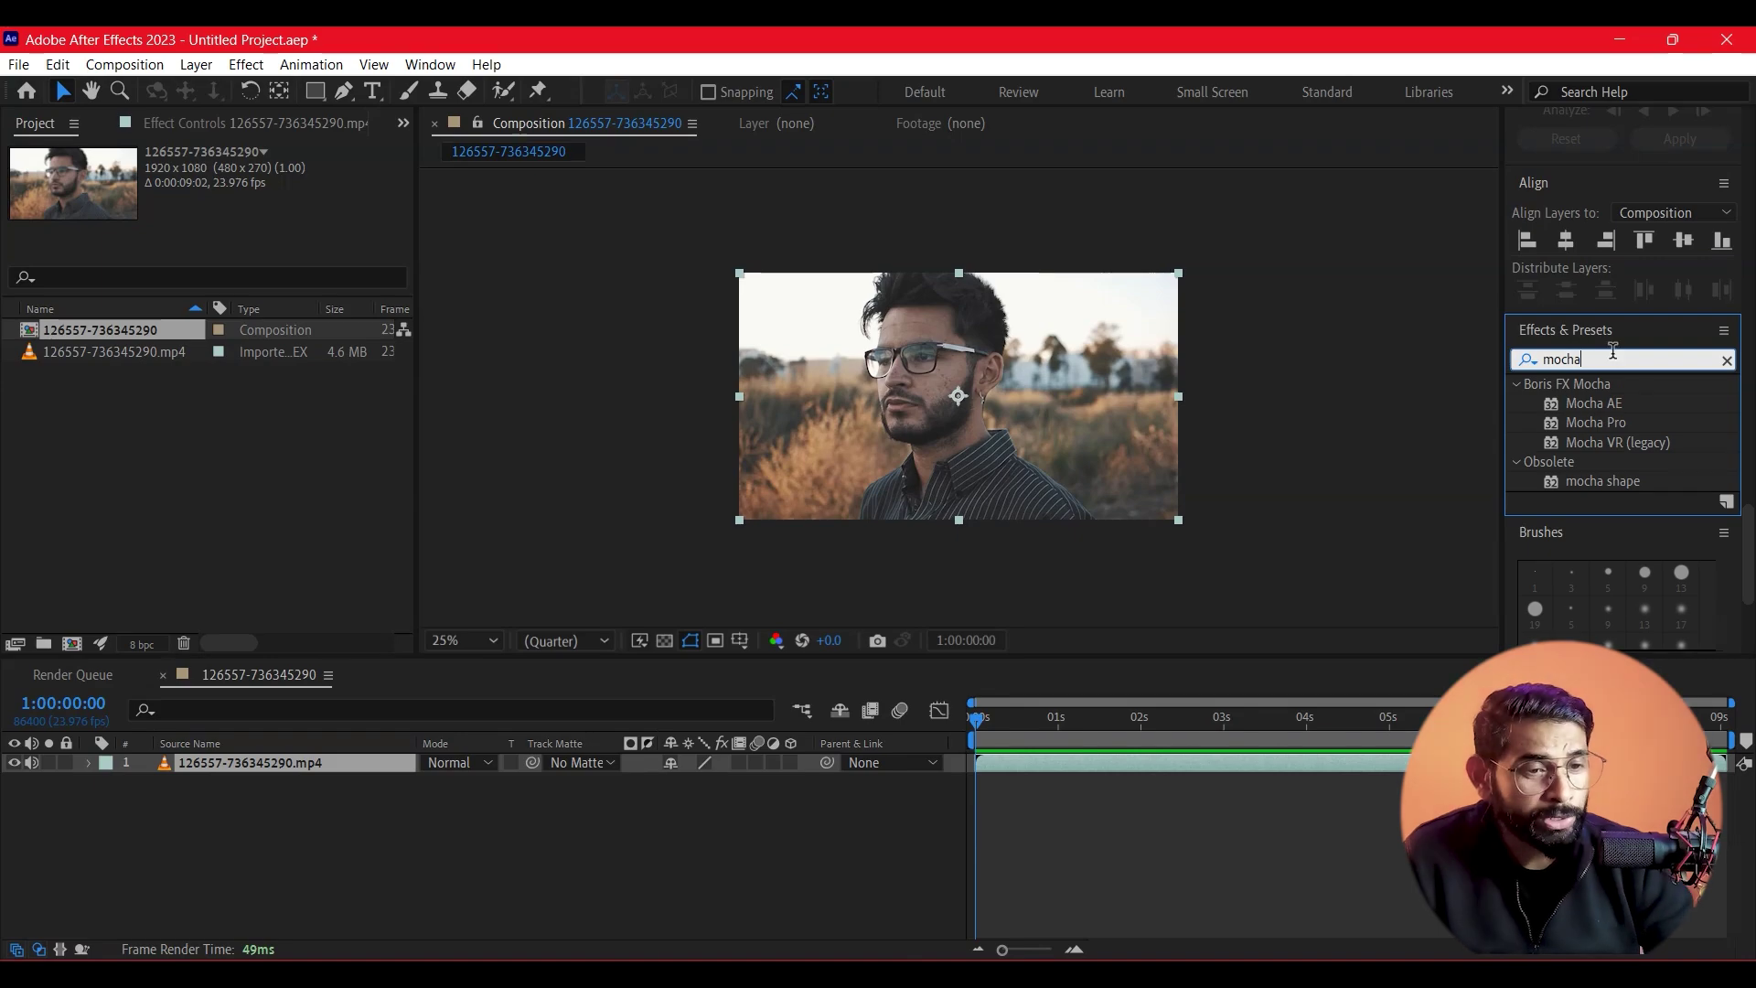
{"action": "mouse_move", "coordinate": [1615, 423]}
{"action": "left_mouse_down"}
{"action": "mouse_move", "coordinate": [1020, 417]}
{"action": "mouse_move", "coordinate": [1319, 422]}
{"action": "left_mouse_up"}
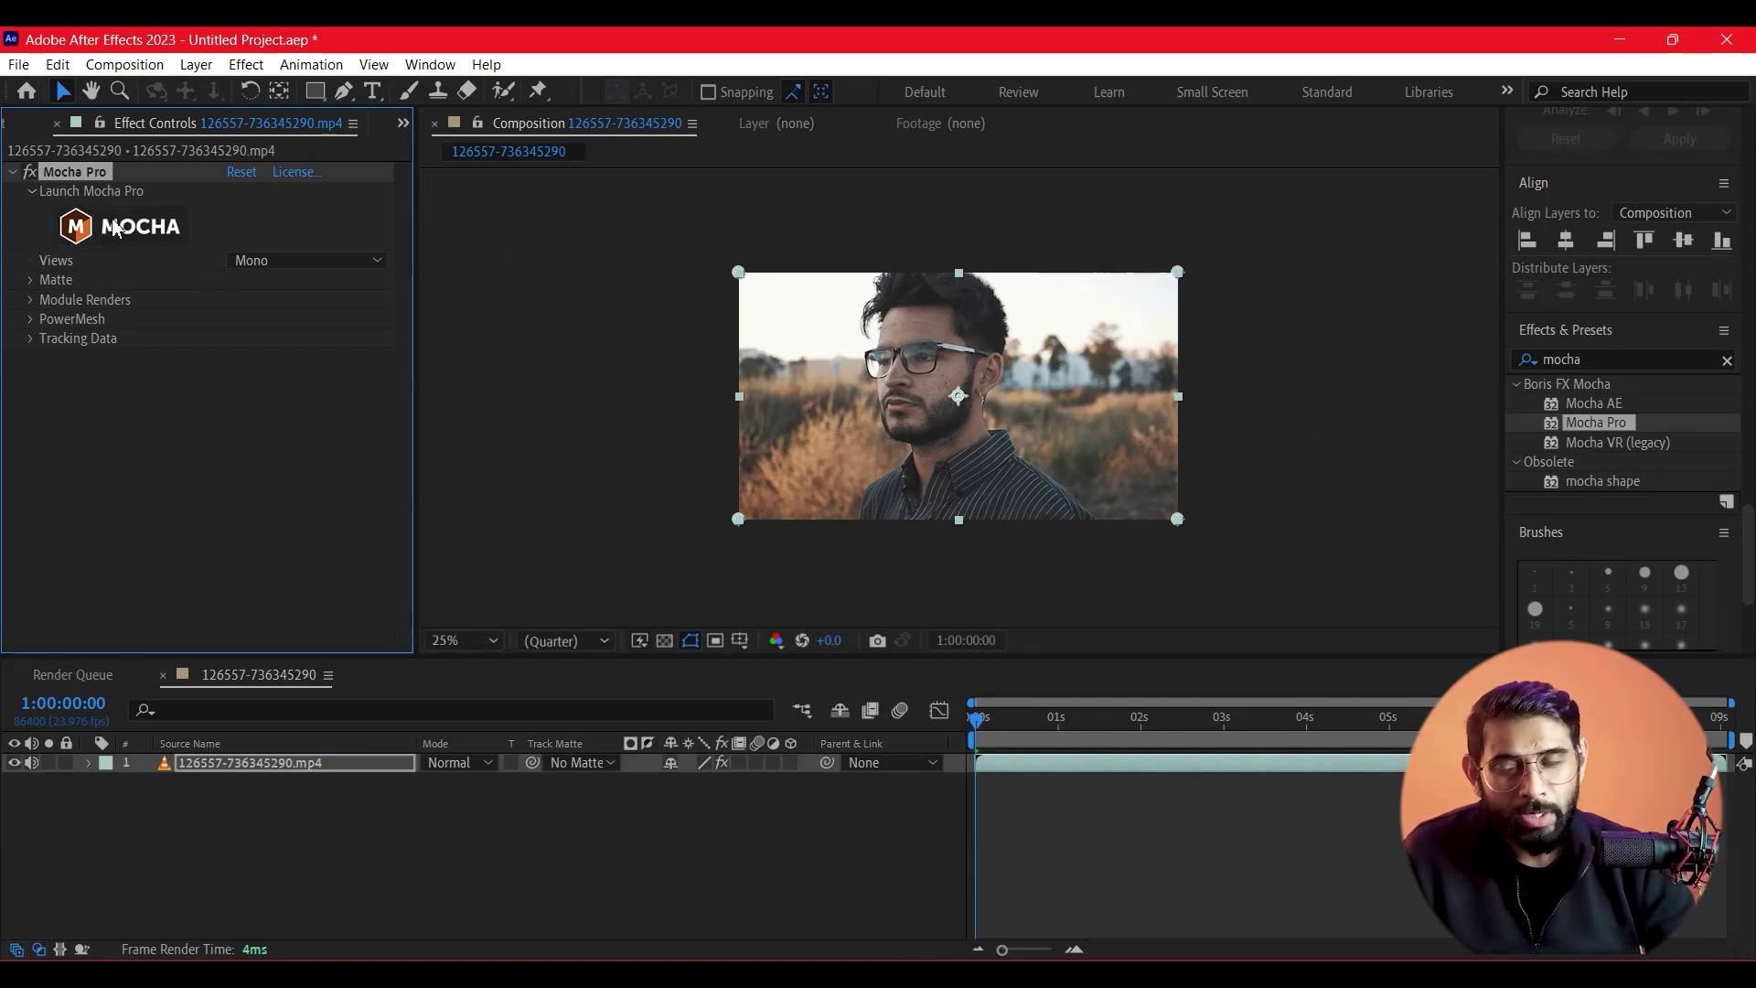
Select the footage layer and launch the Mocha Pro interface from Effect Controls.
{"action": "left_click", "coordinate": [1143, 384]}
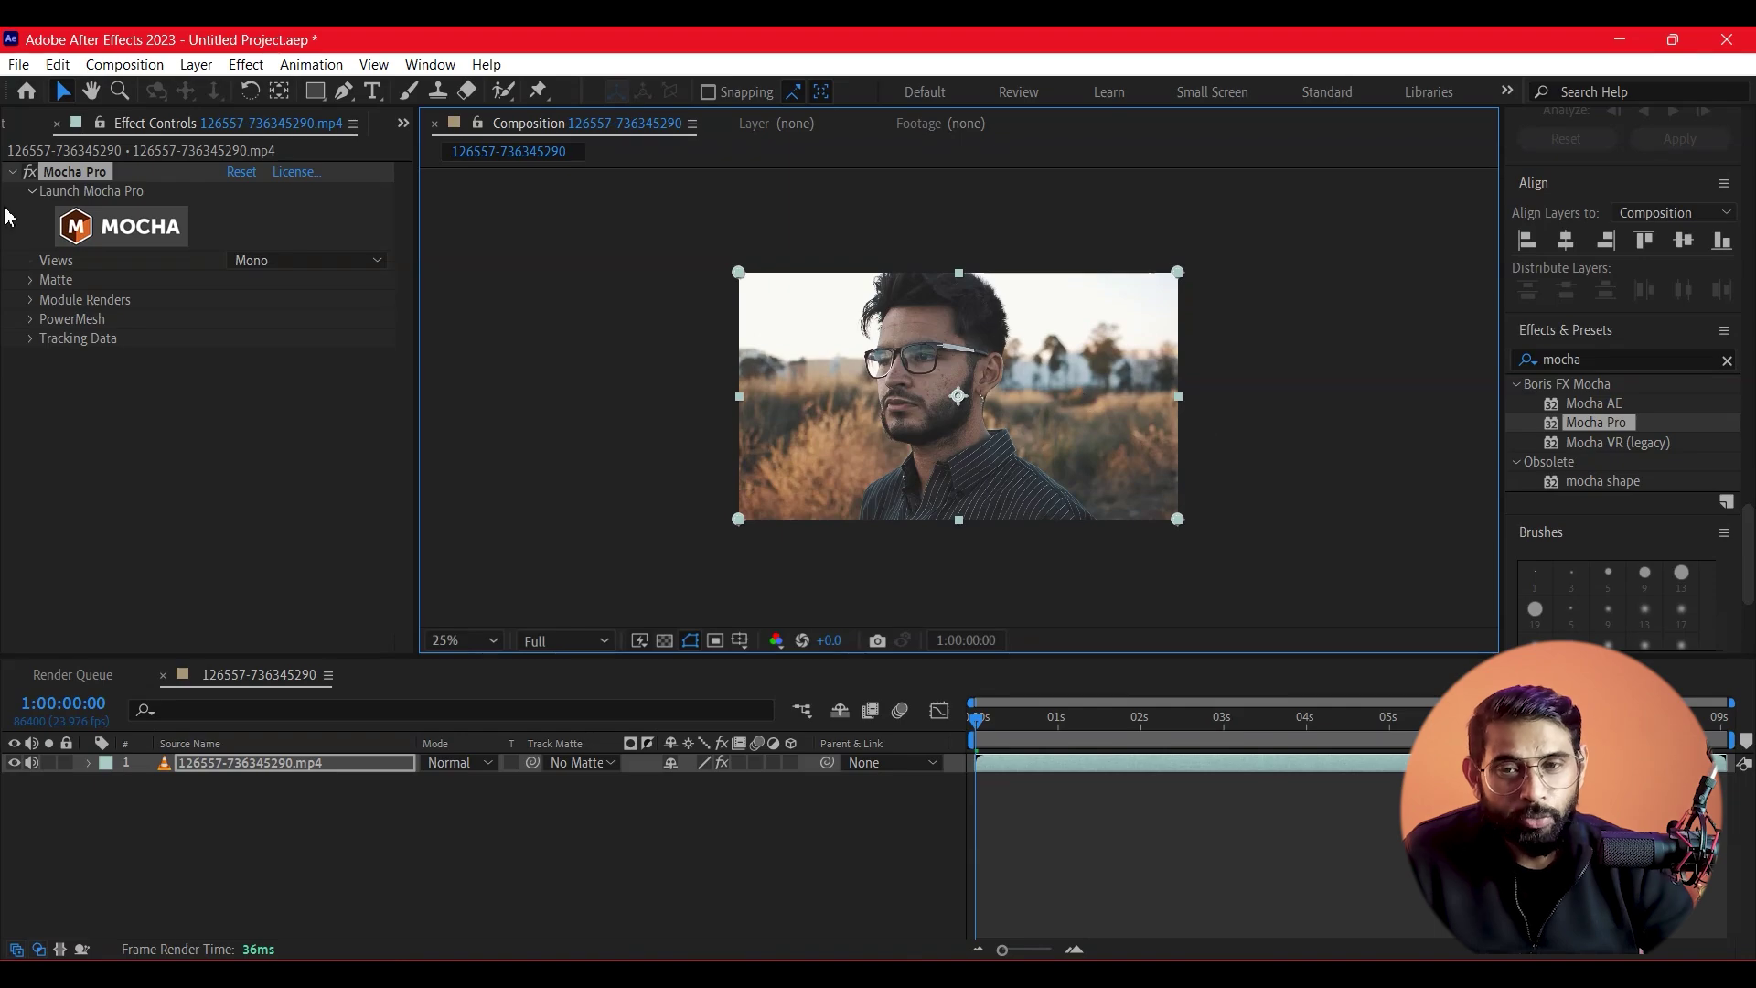
{"action": "left_click", "coordinate": [230, 806]}
{"action": "left_click", "coordinate": [248, 773]}
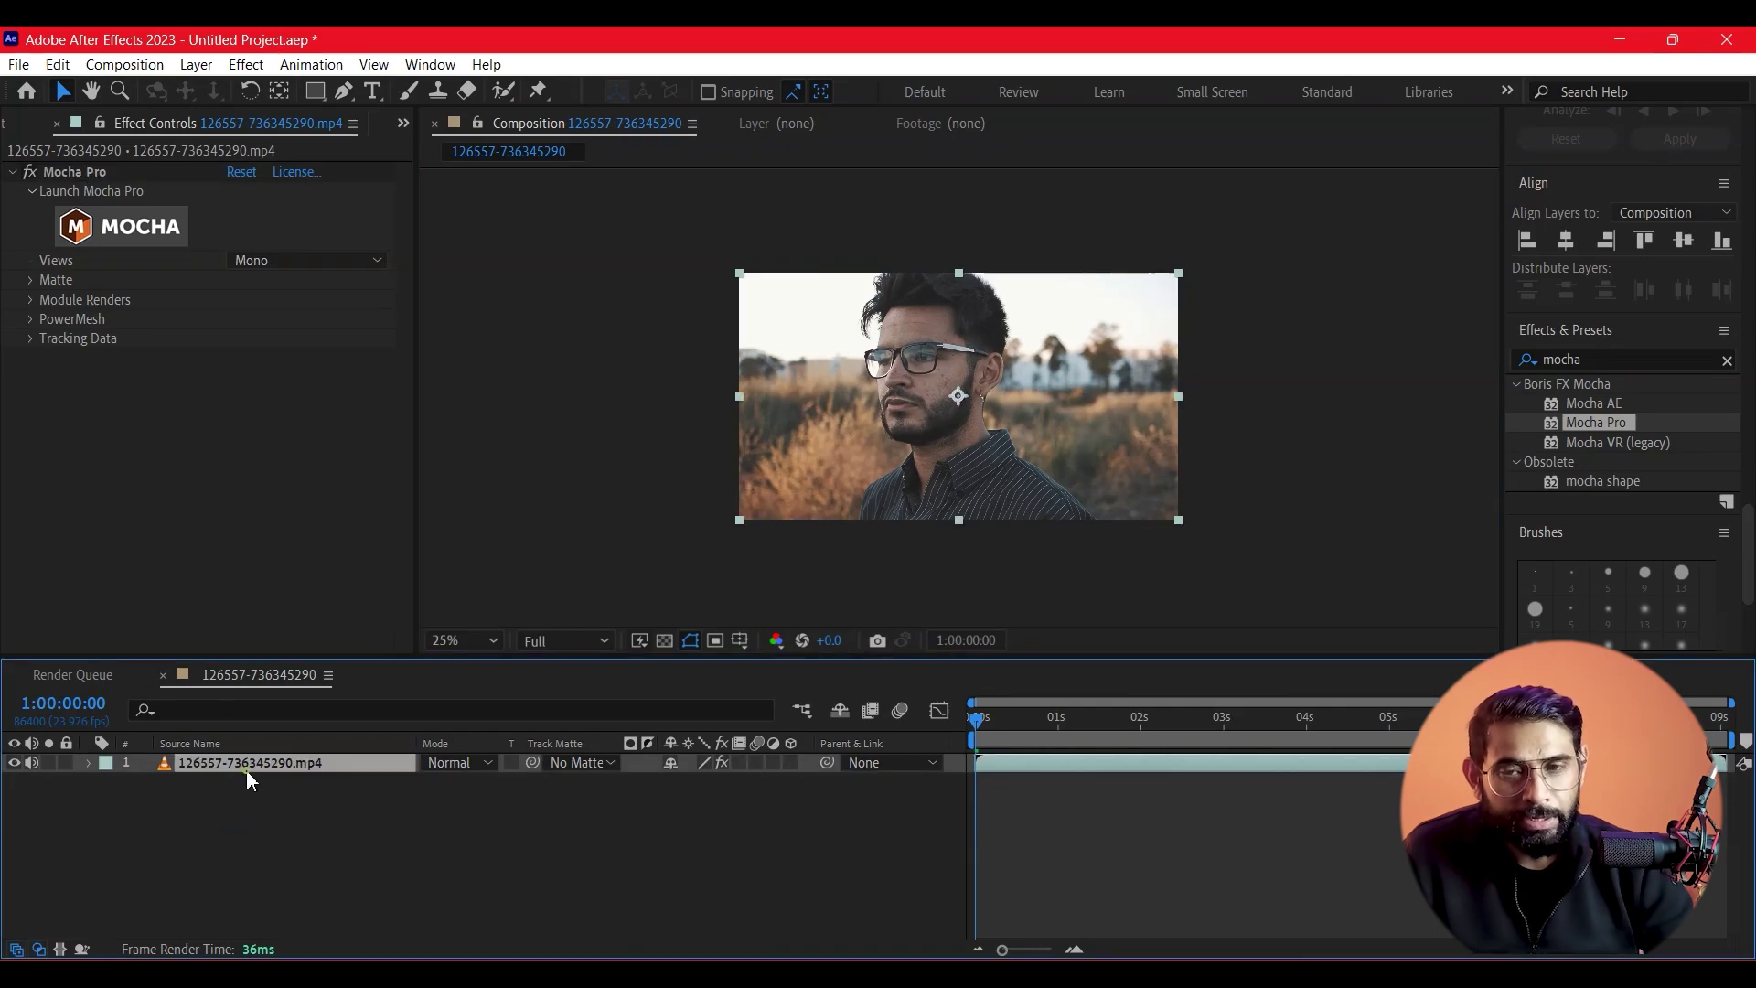
{"action": "left_click", "coordinate": [134, 227]}
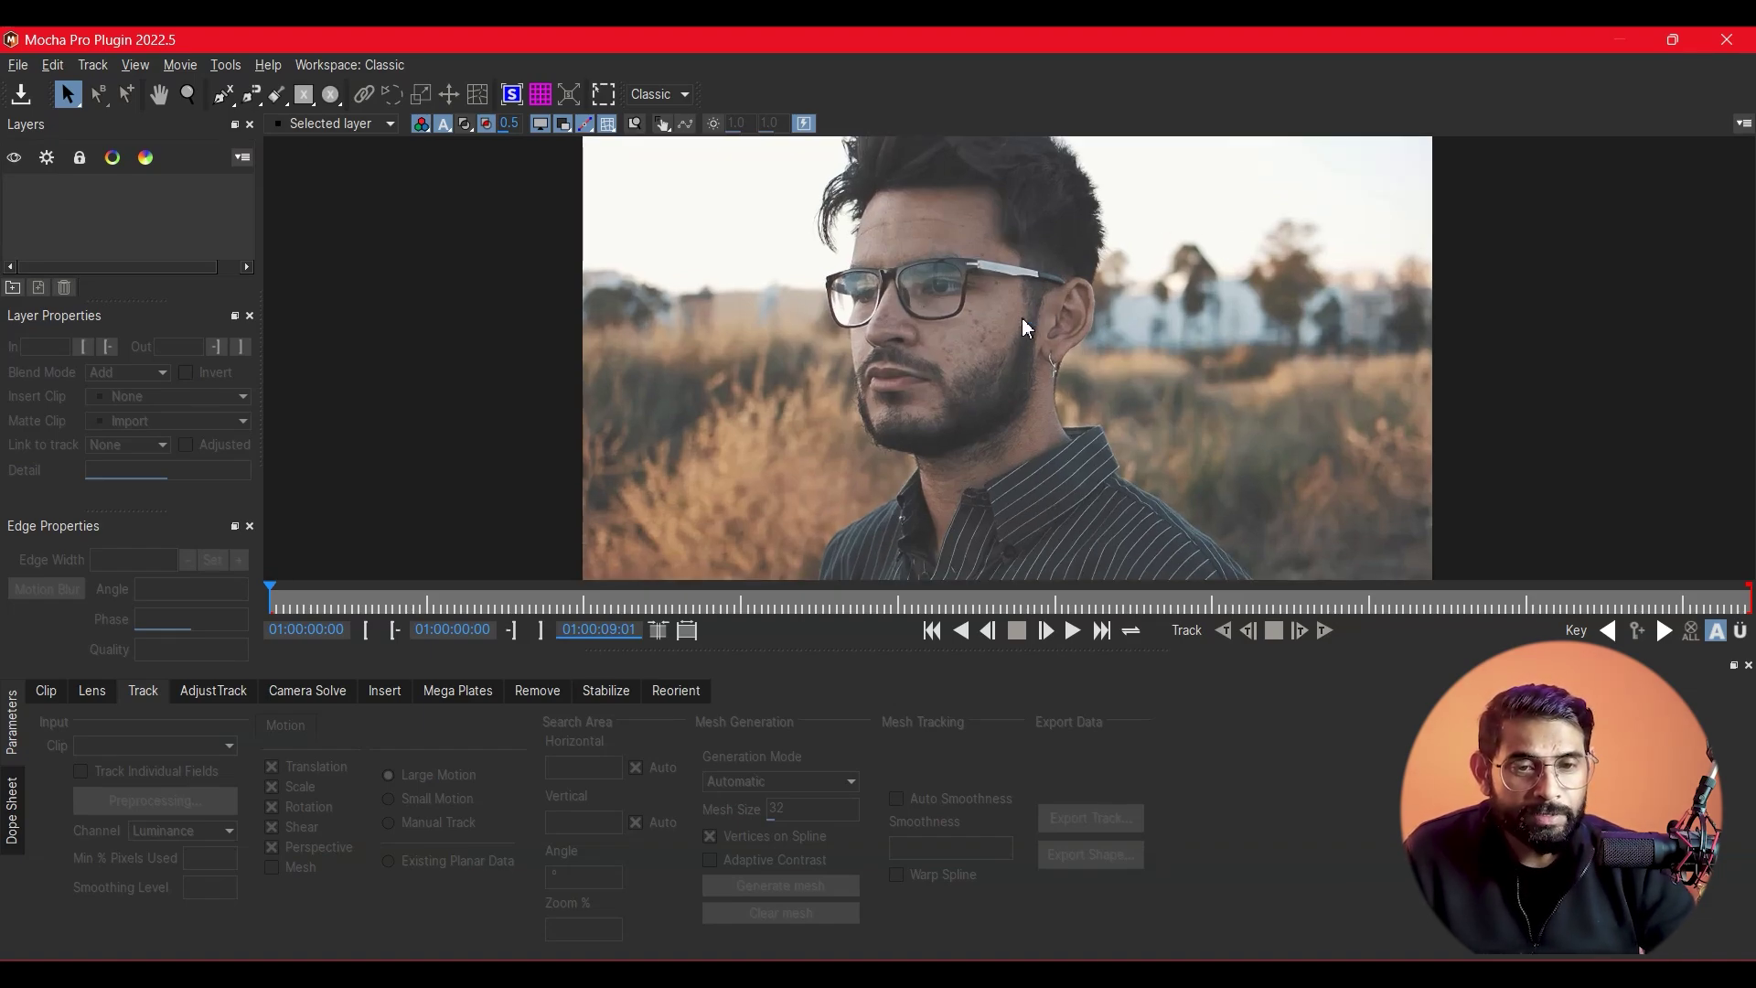
Zoom and pan the Mocha viewer onto the man's face and pick the X-Spline tool.
{"action": "scroll", "coordinate": [1022, 316], "scroll_direction": "up", "scroll_amount": 3}
{"action": "left_click_drag", "start_coordinate": [904, 116], "coordinate": [898, 198]}
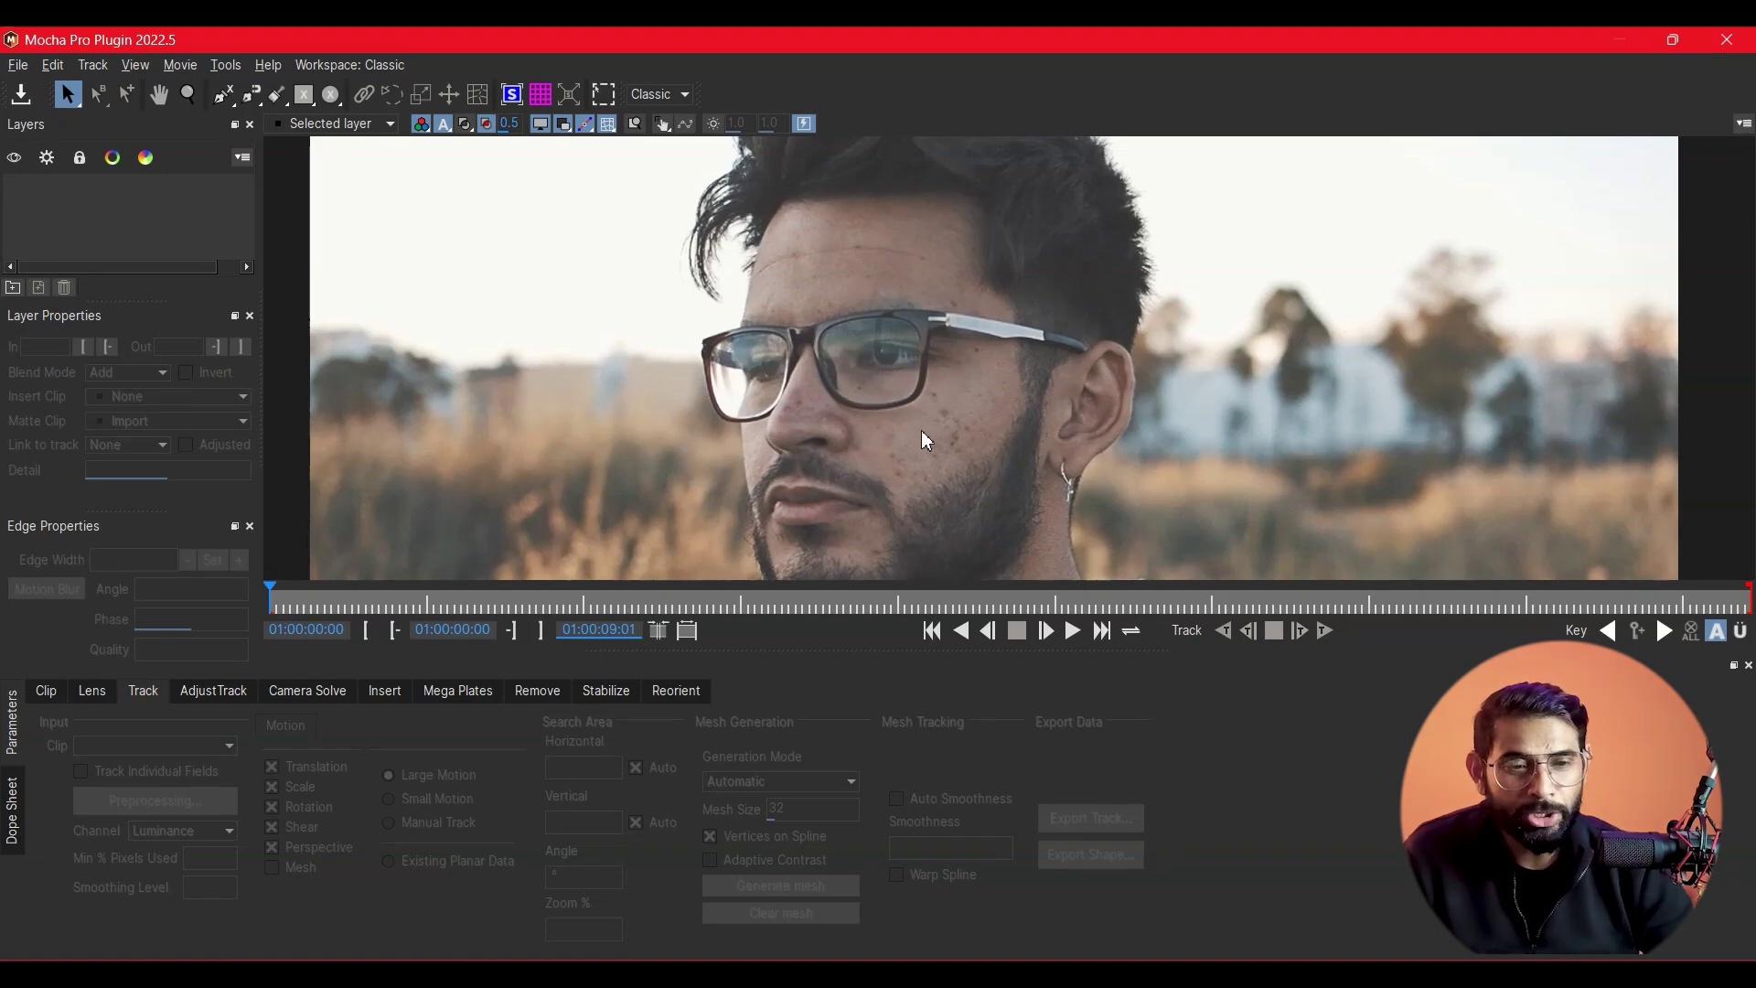
{"action": "left_click_drag", "start_coordinate": [920, 430], "coordinate": [923, 365]}
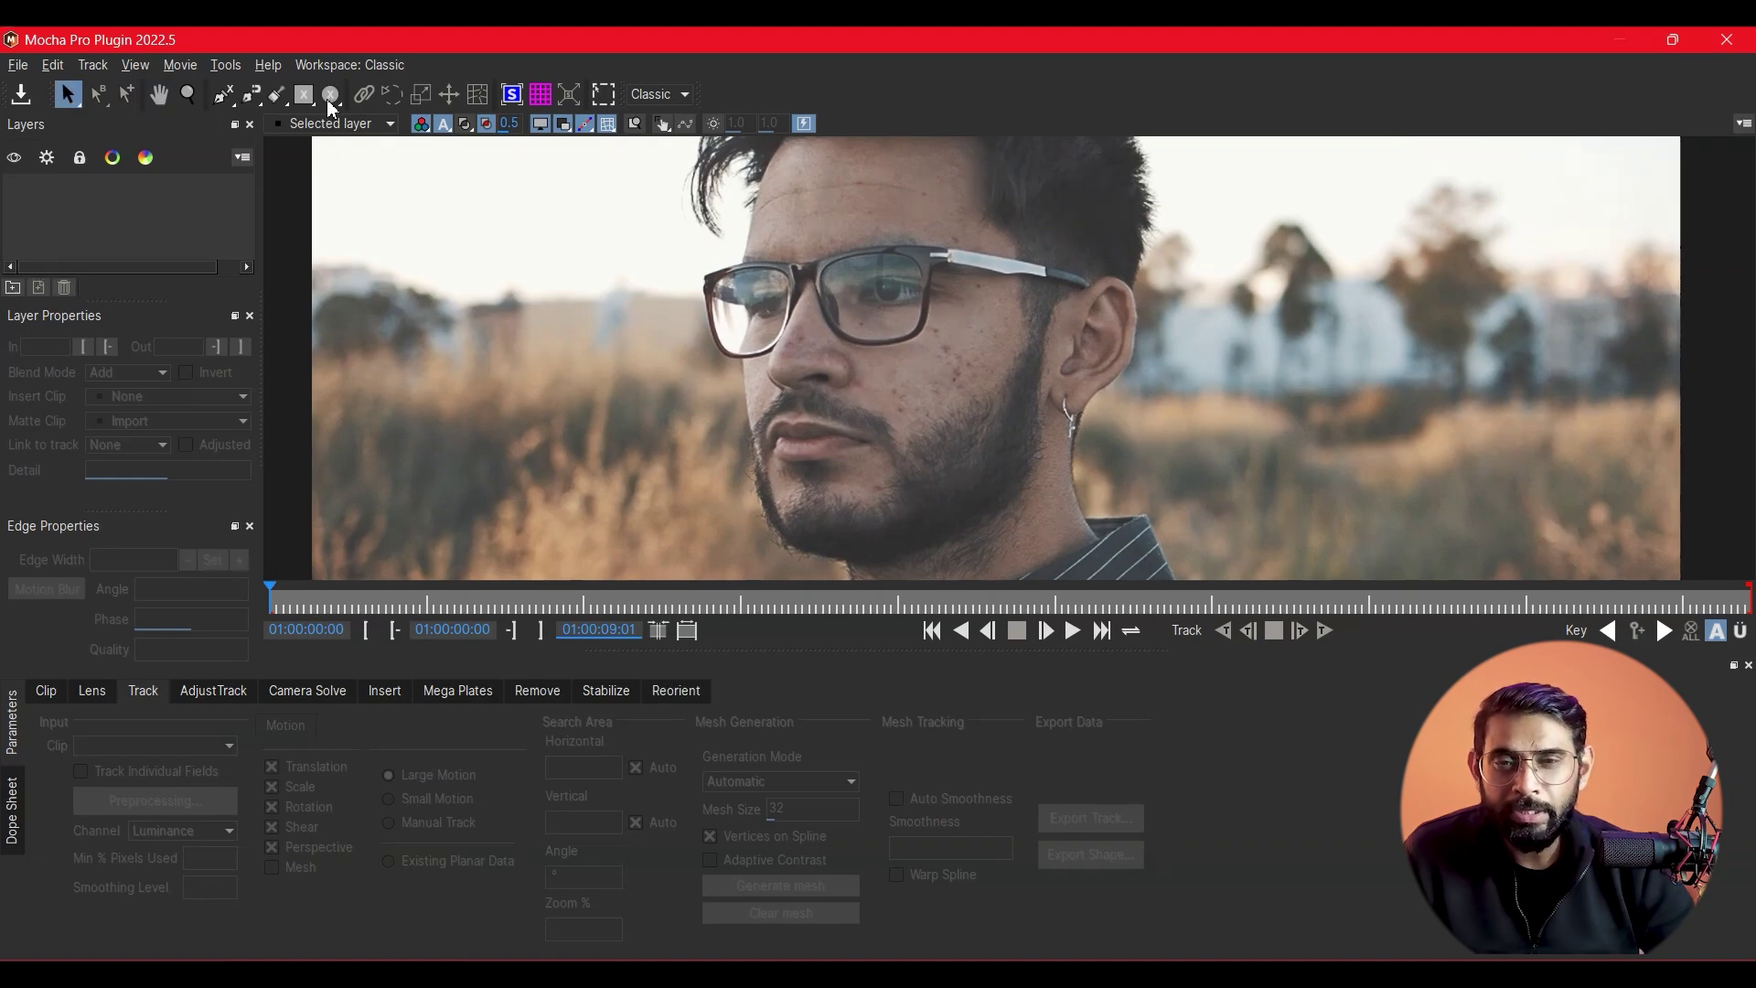
{"action": "left_click", "coordinate": [221, 99]}
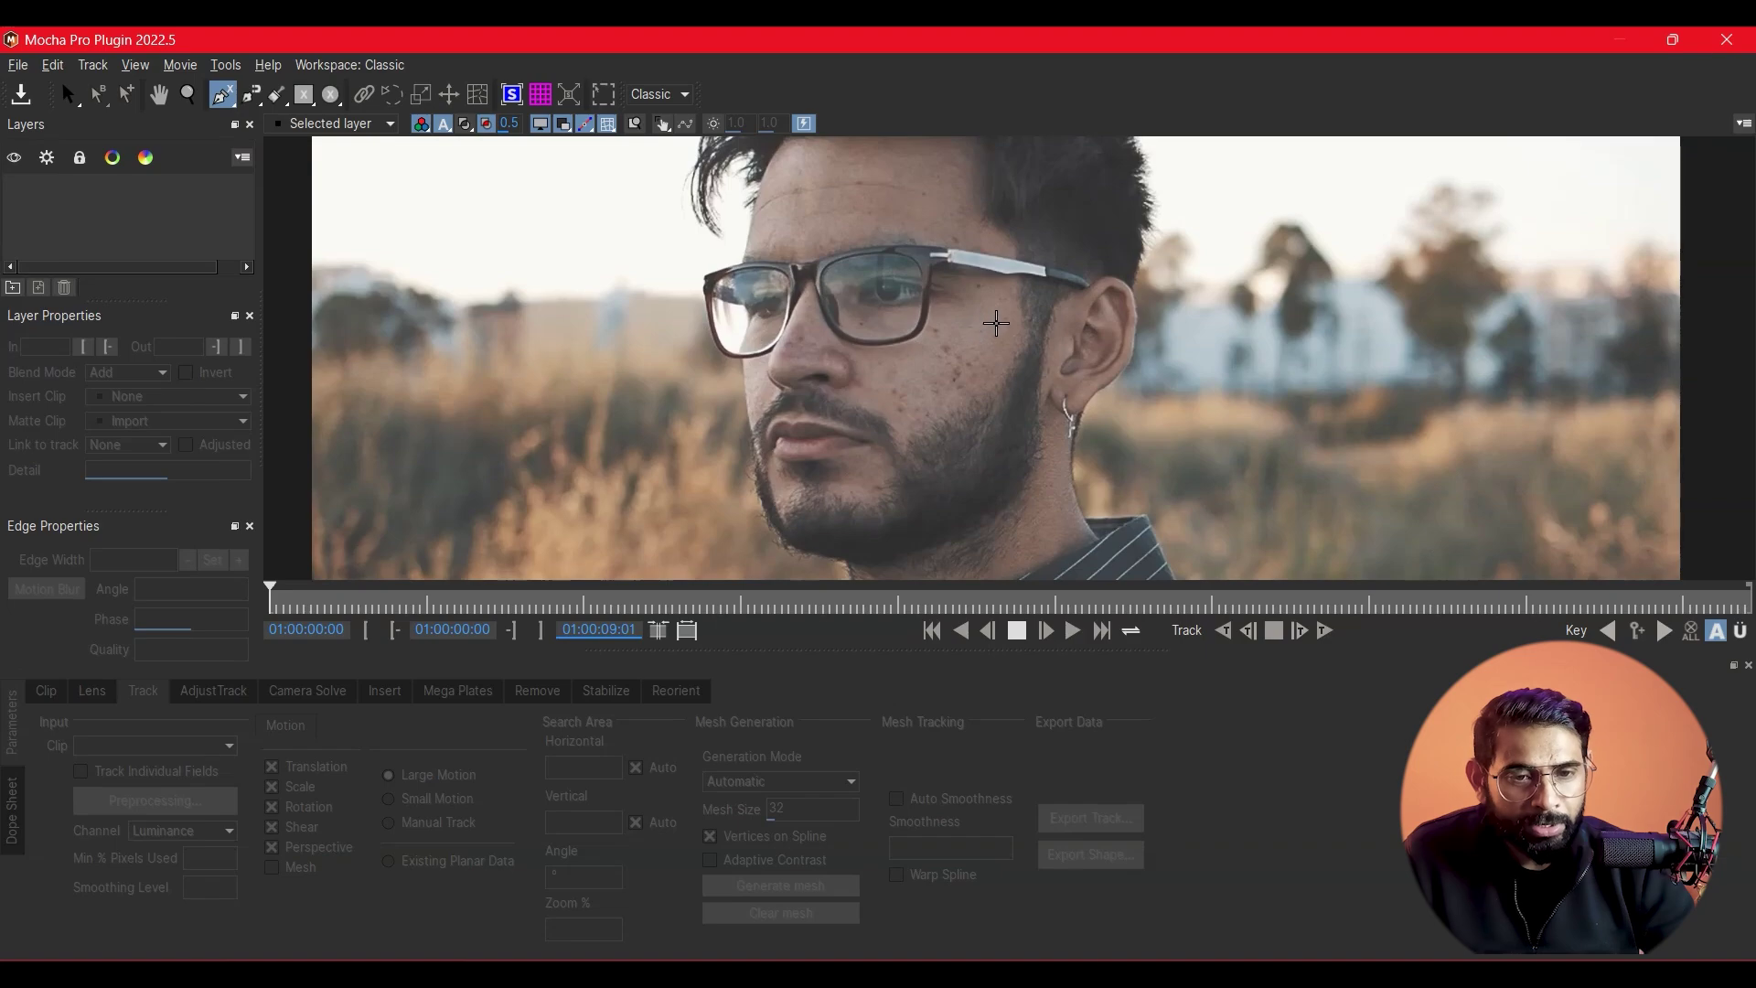
Outline the cheek below the glasses as an X-Spline Layer 1 and enable Mesh motion.
{"action": "left_click", "coordinate": [995, 323]}
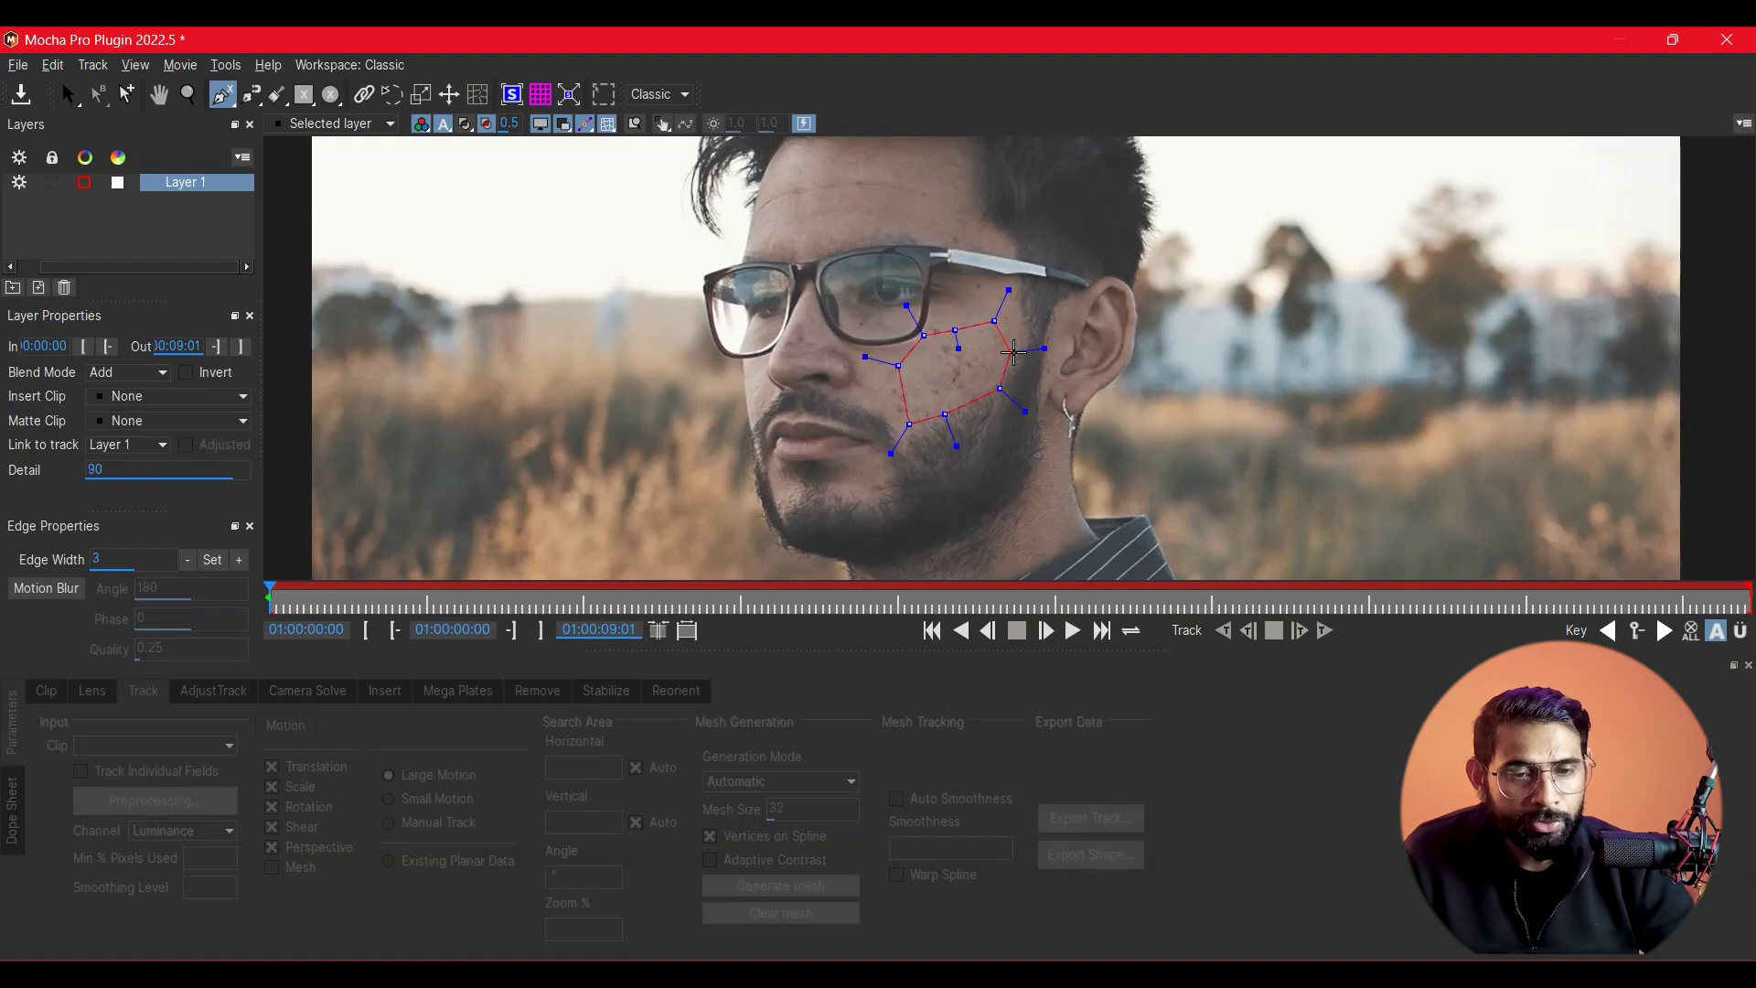
{"action": "right_click", "coordinate": [1028, 322]}
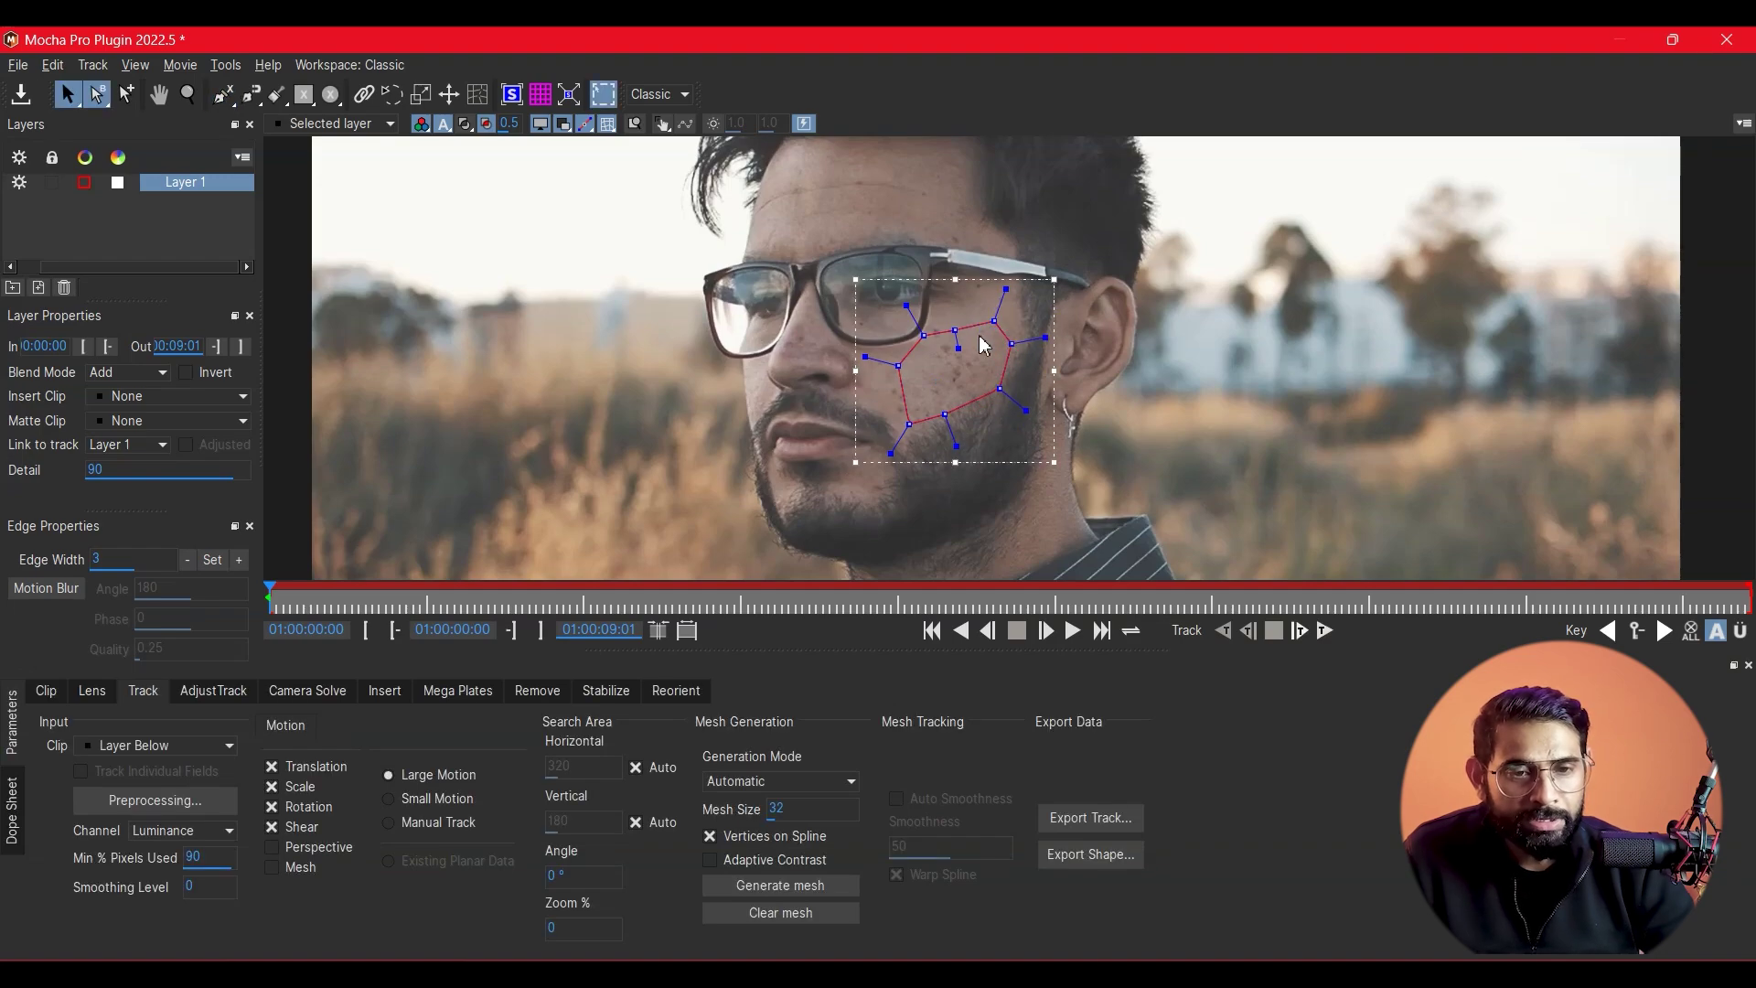
{"action": "left_click_drag", "start_coordinate": [964, 329], "coordinate": [966, 322]}
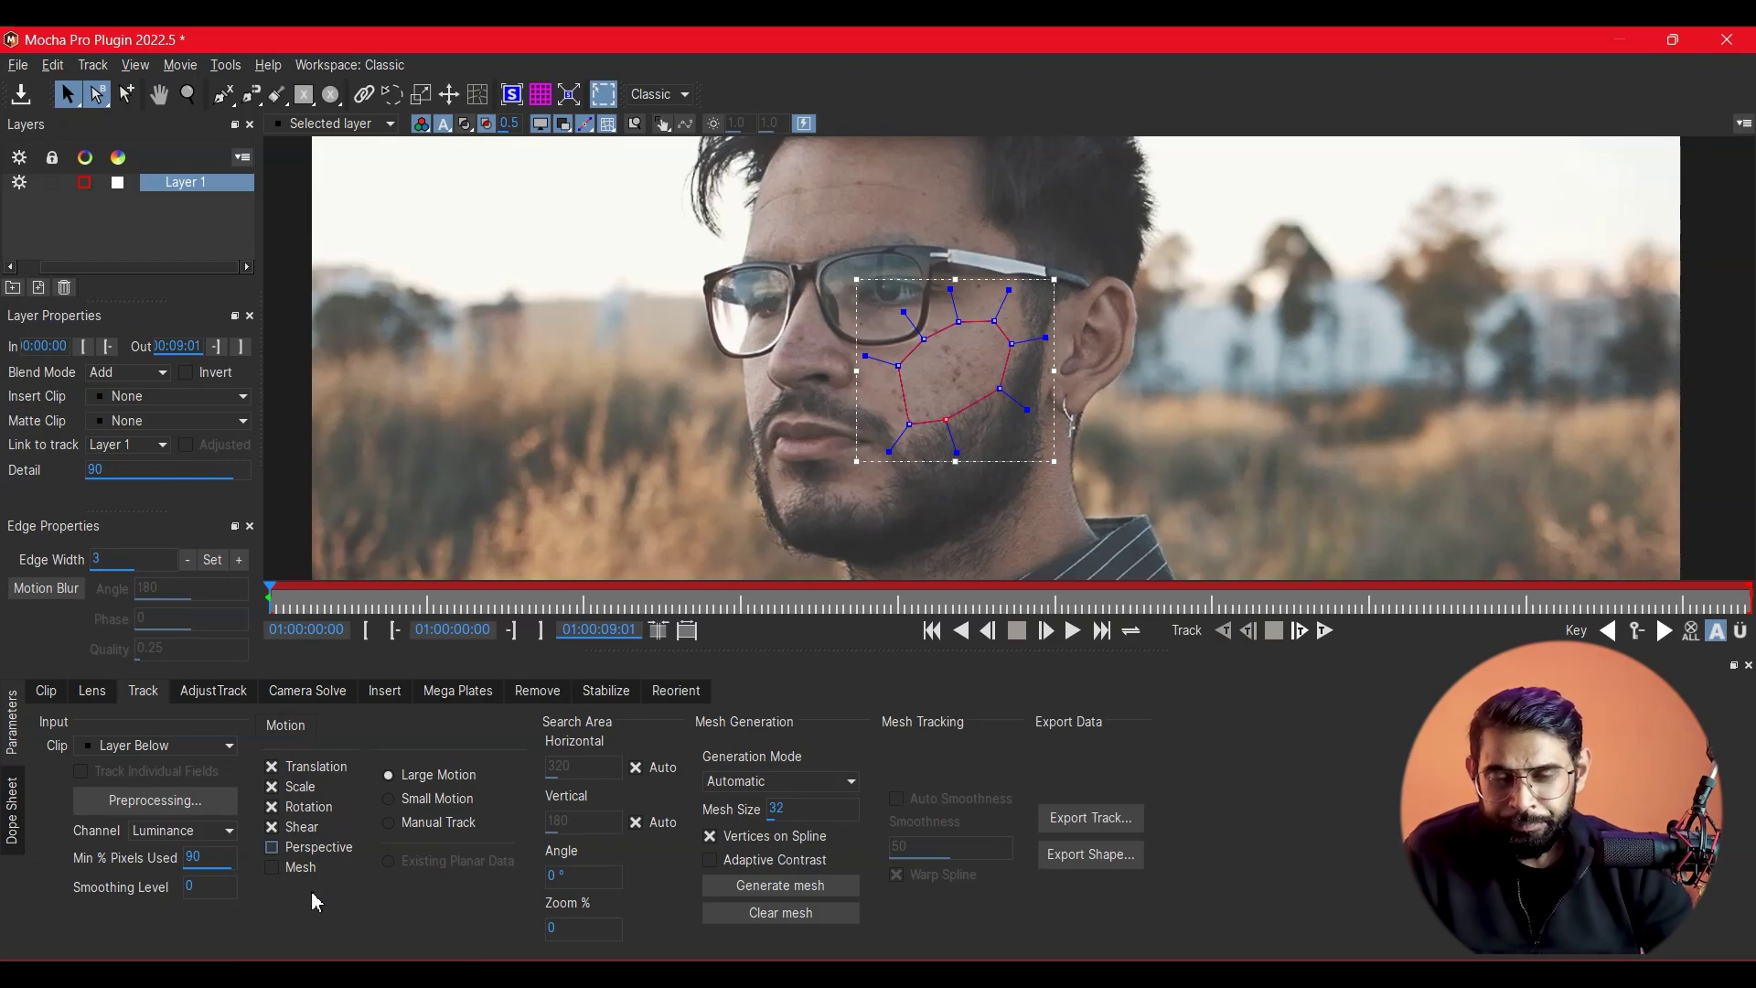
{"action": "left_click", "coordinate": [285, 871]}
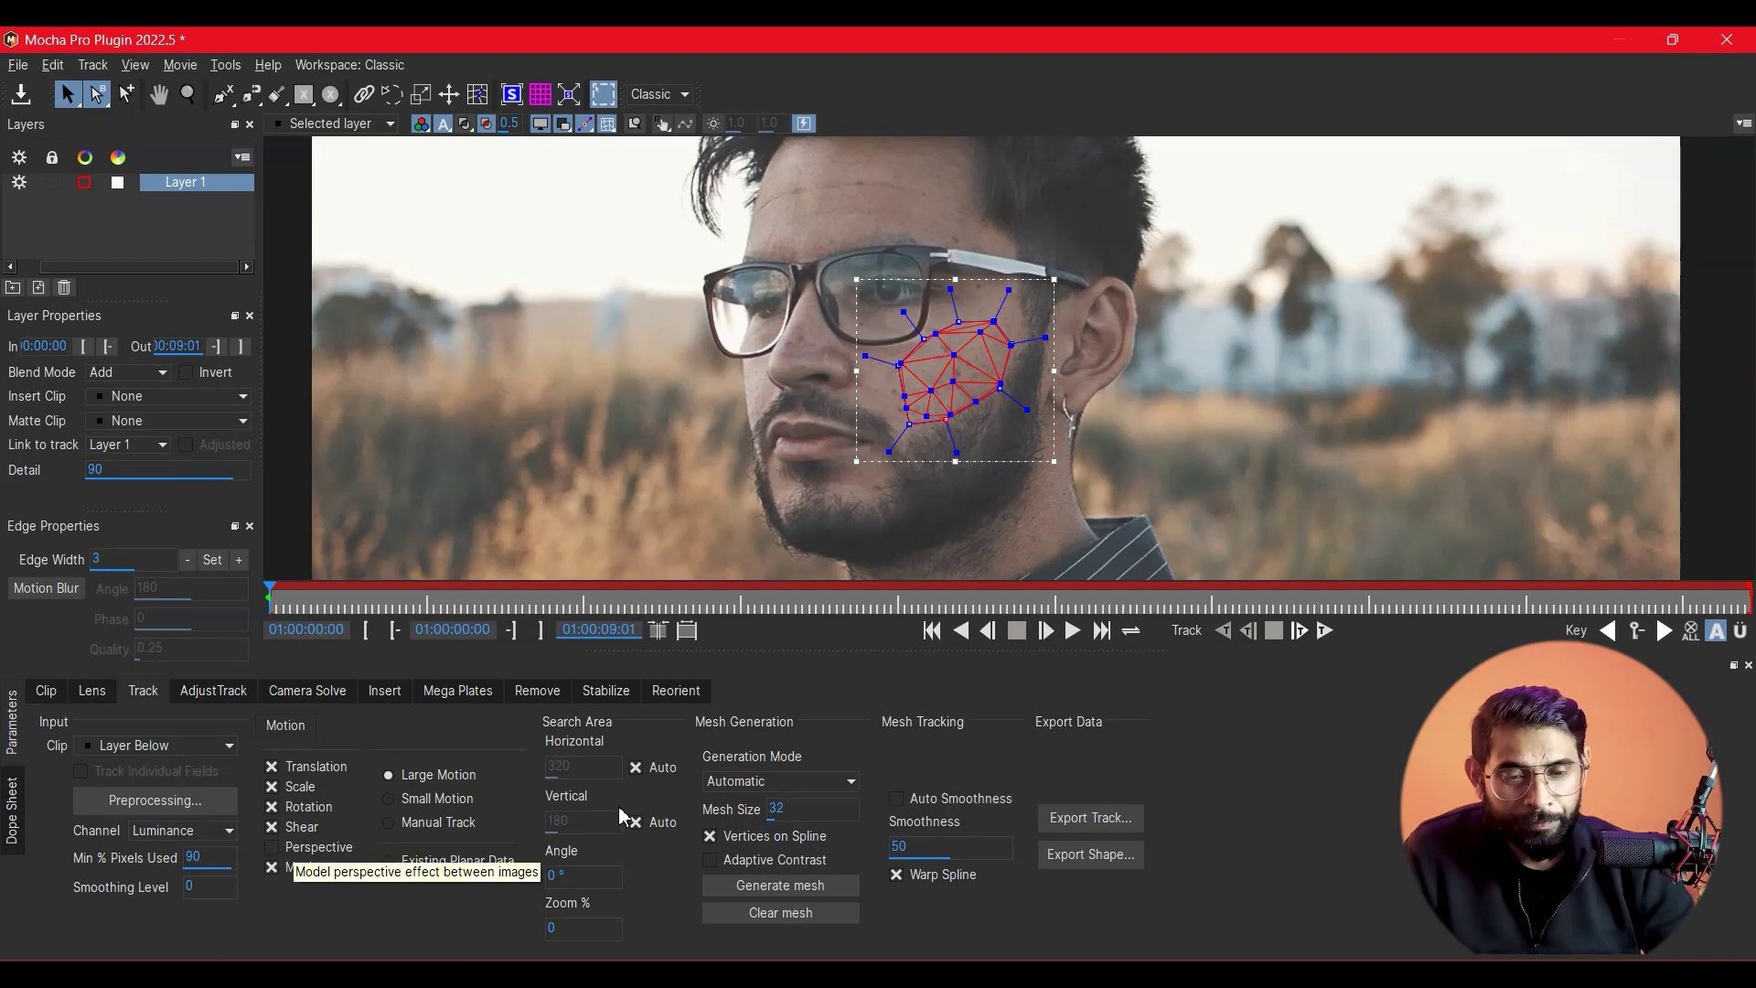
Generate a Uniform mesh with Mesh Size 10 inside the cheek shape.
{"action": "left_click", "coordinate": [807, 779]}
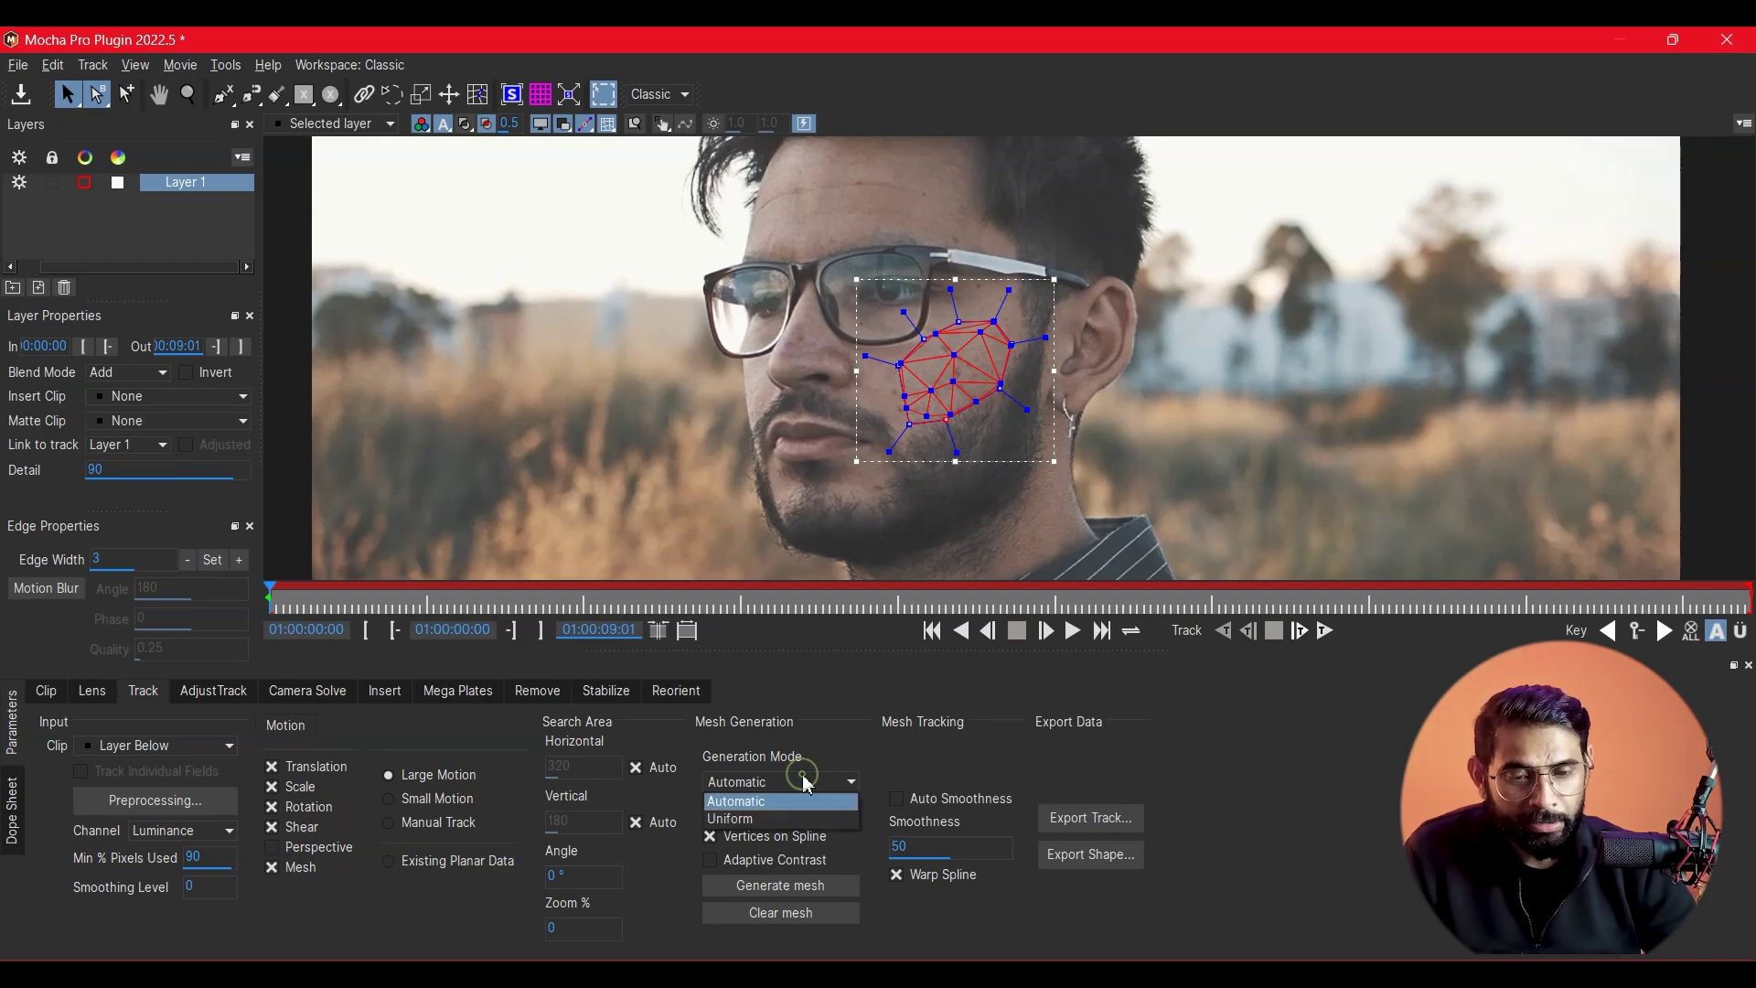
{"action": "left_click", "coordinate": [751, 823]}
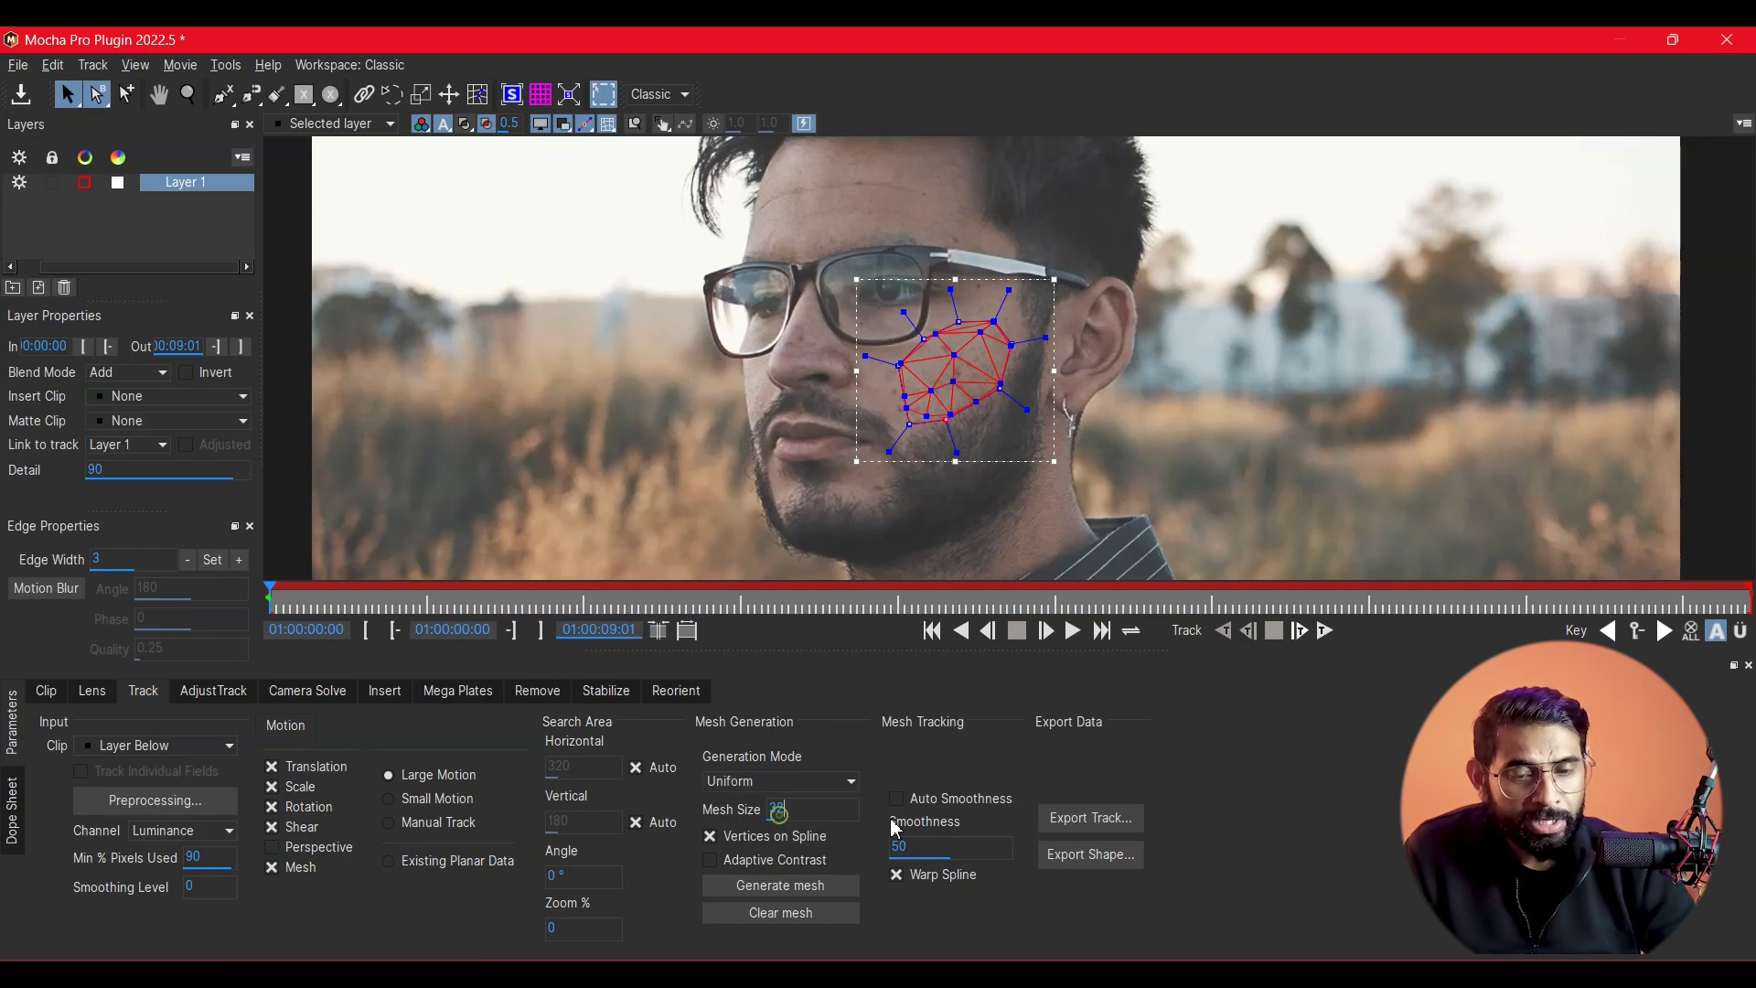
{"action": "key", "text": "BackSpace"}
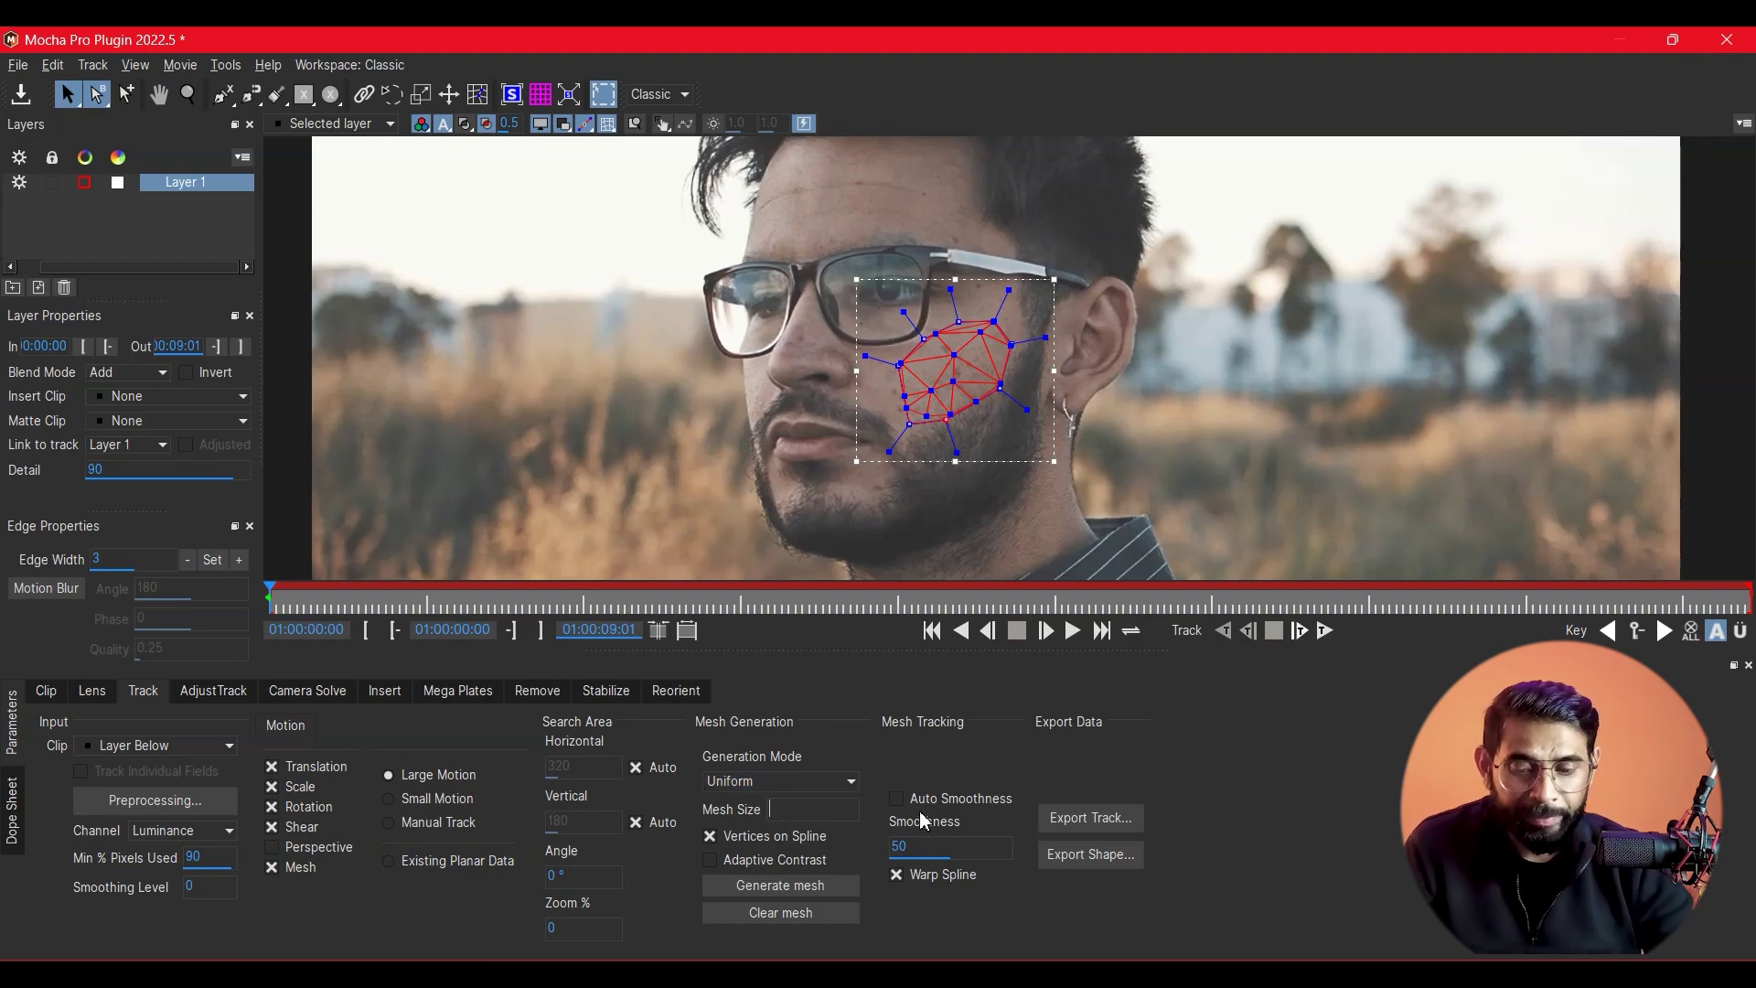
{"action": "type", "text": "10"}
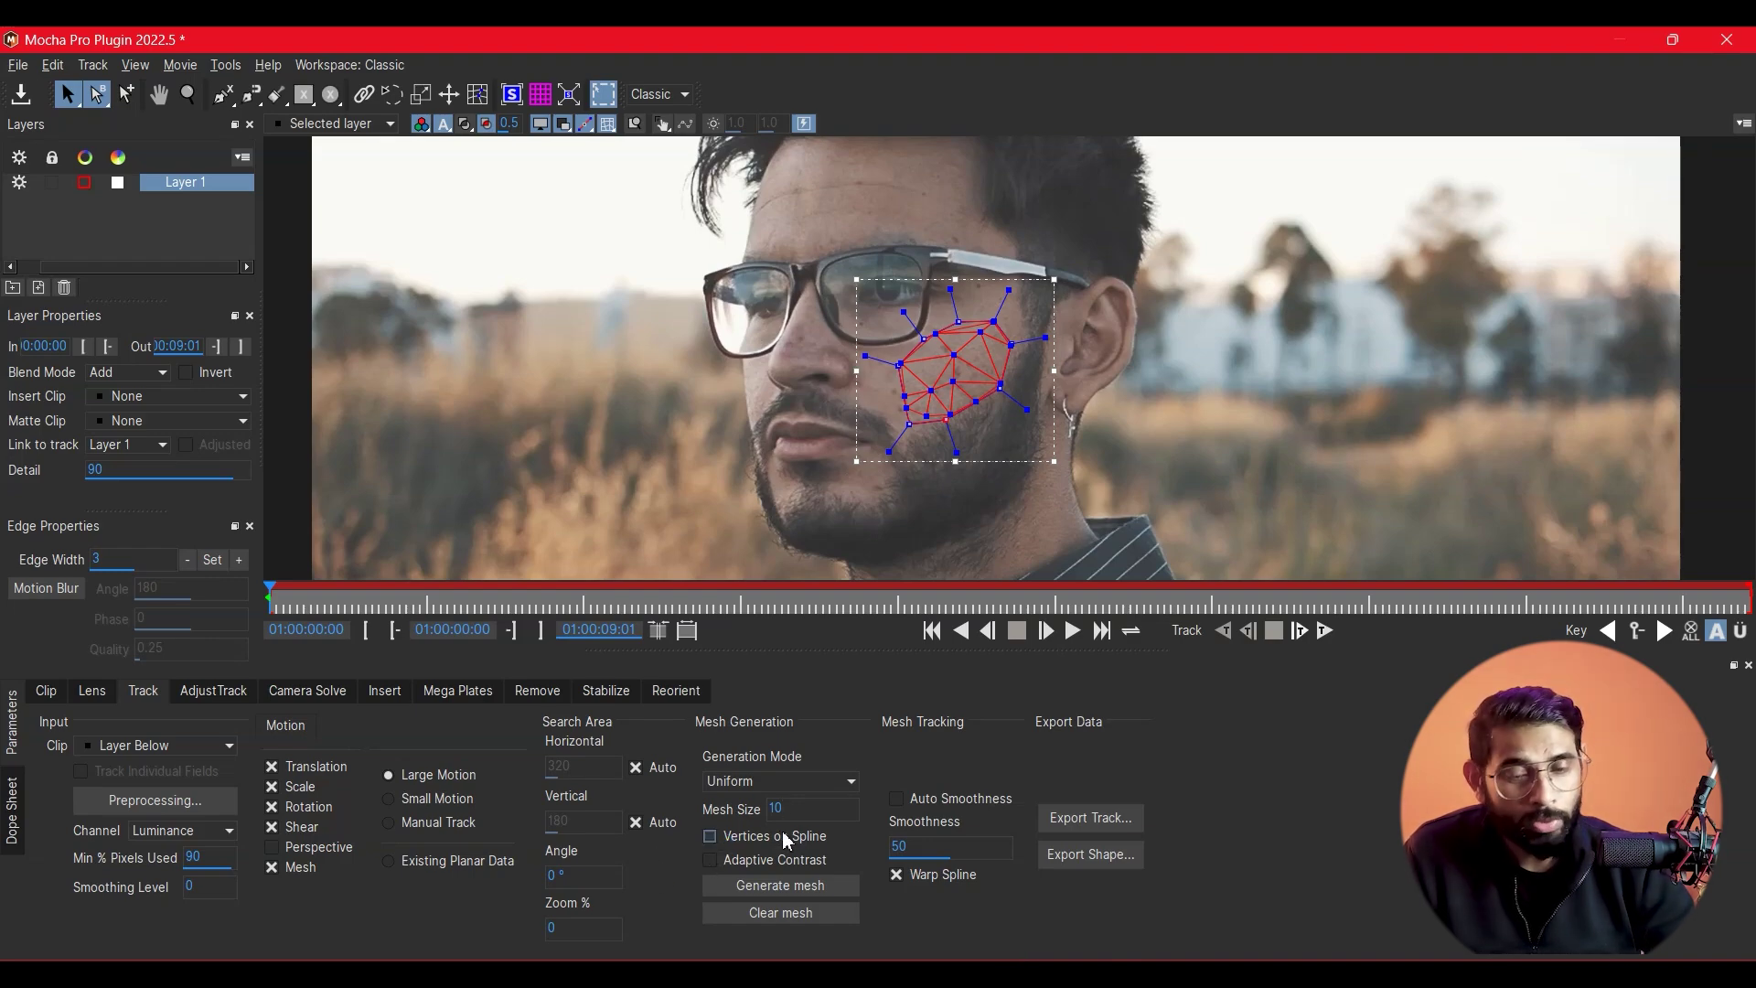
{"action": "left_click", "coordinate": [805, 886]}
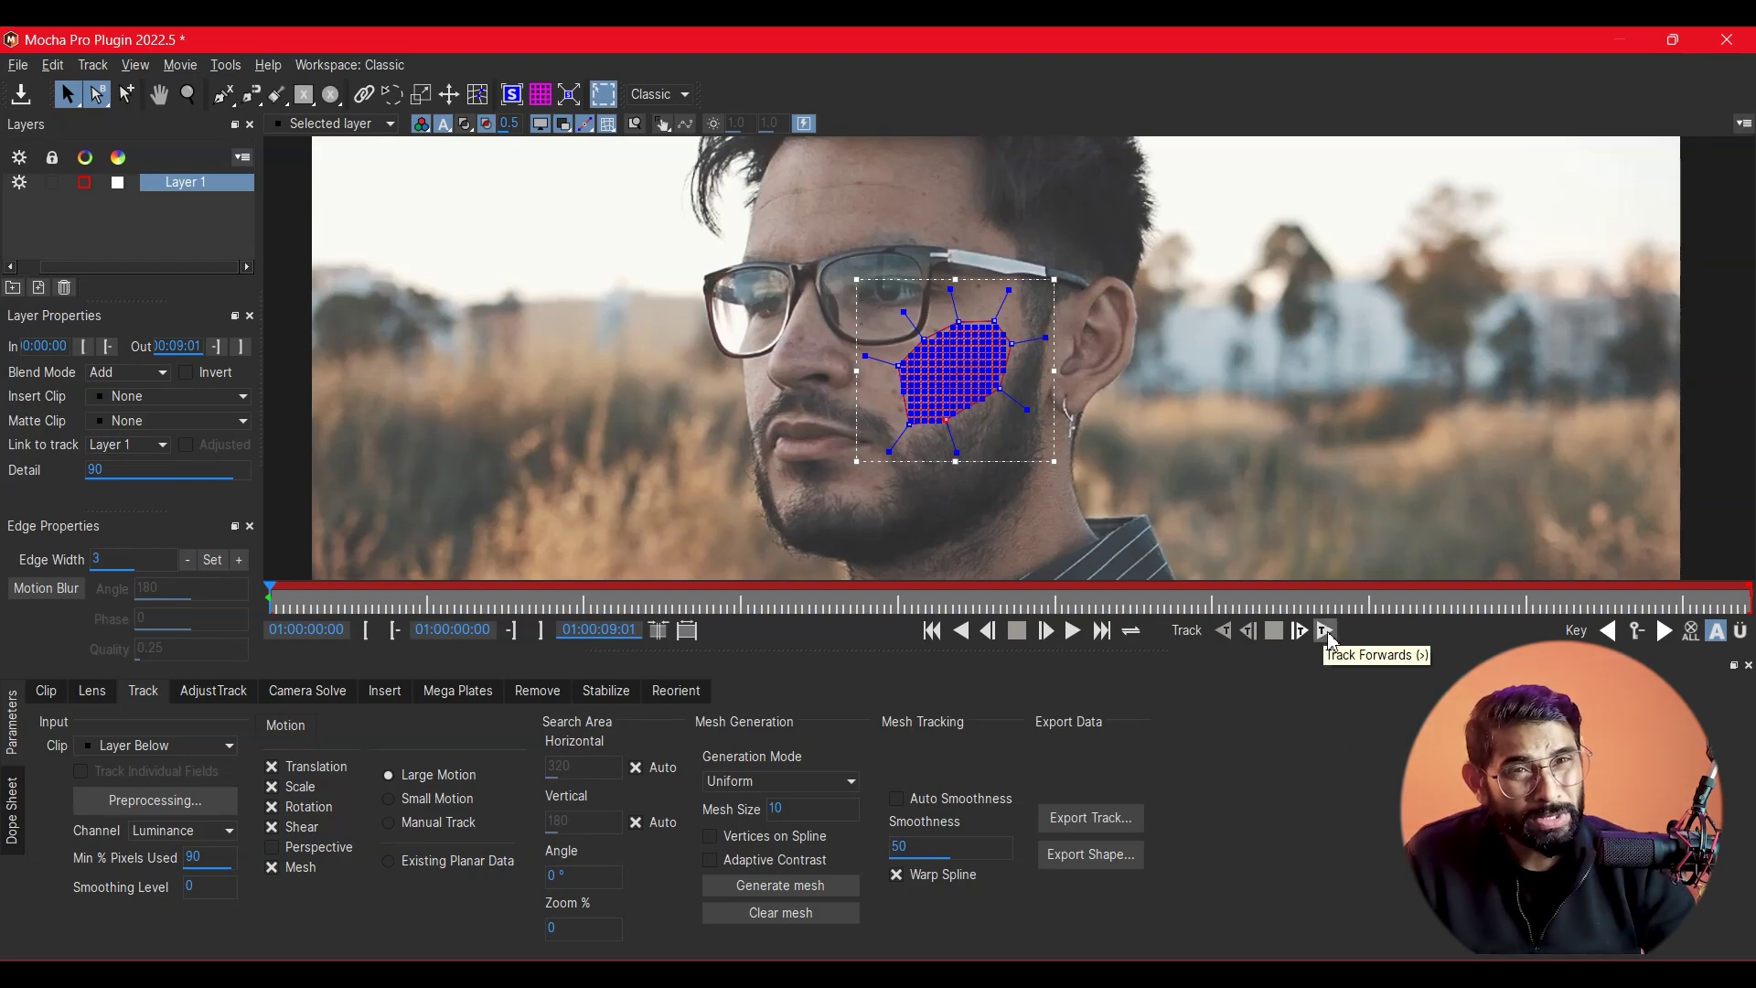
Track the cheek mesh forward to 01:00:09:01, then return to the first frame.
{"action": "left_click", "coordinate": [1326, 631]}
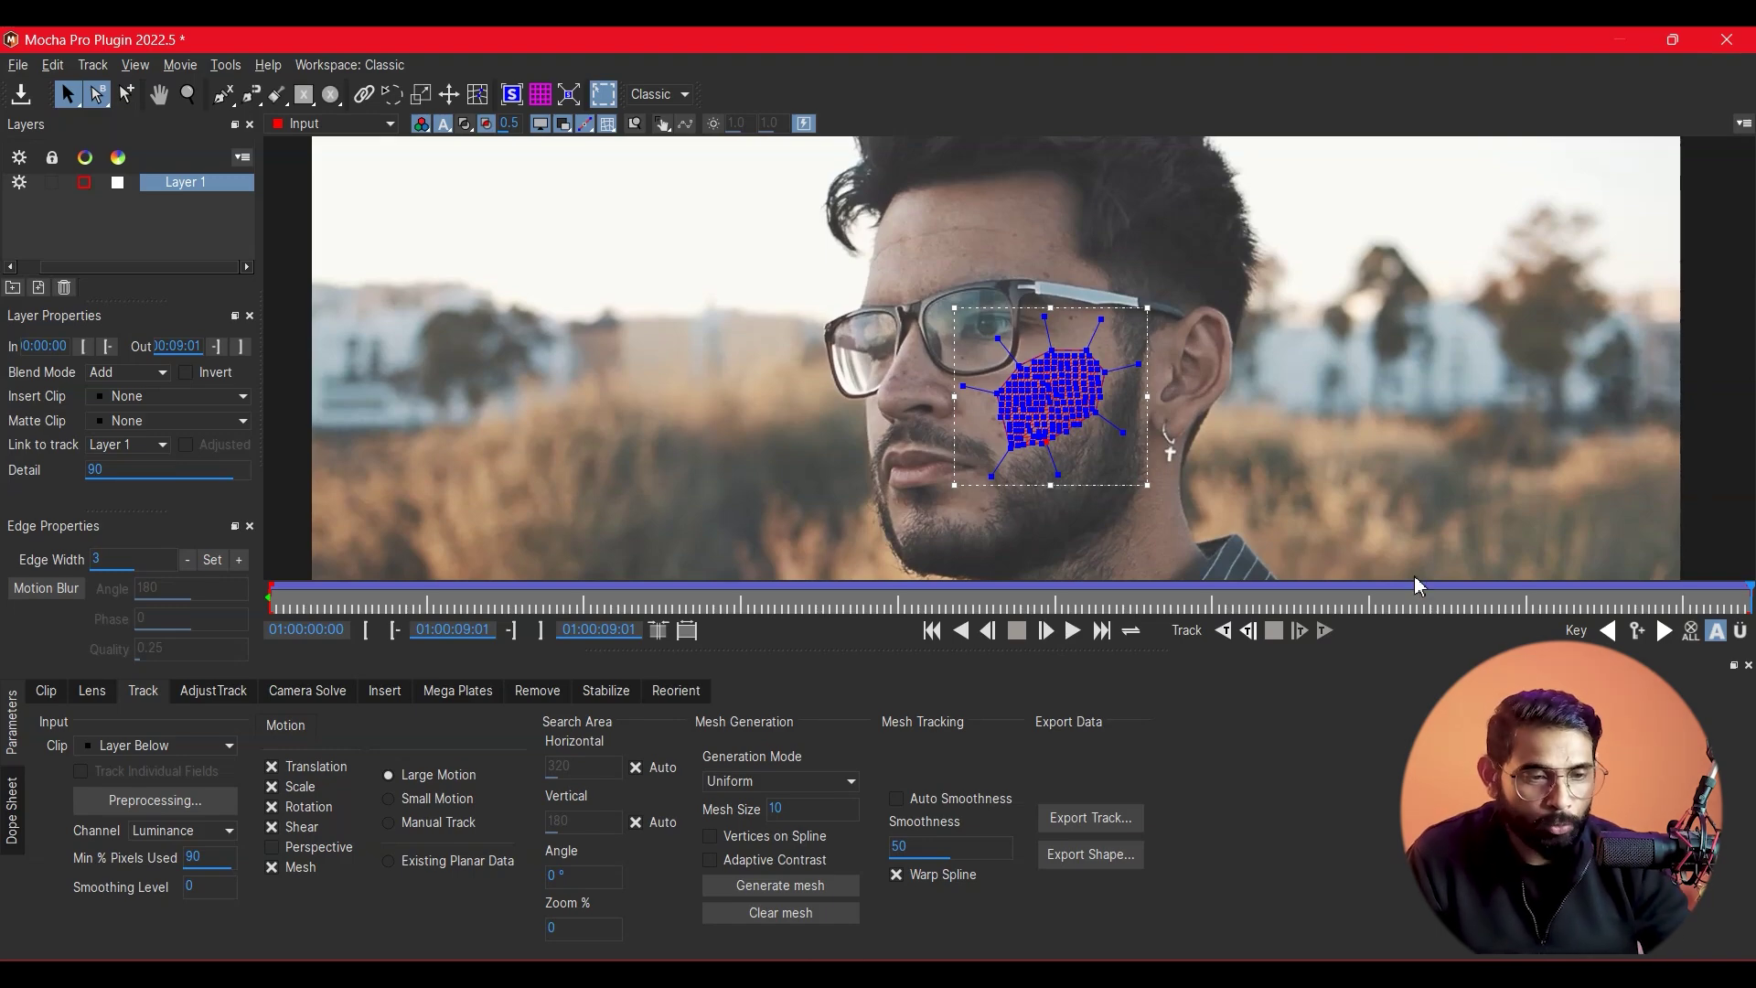
{"action": "left_click", "coordinate": [932, 630]}
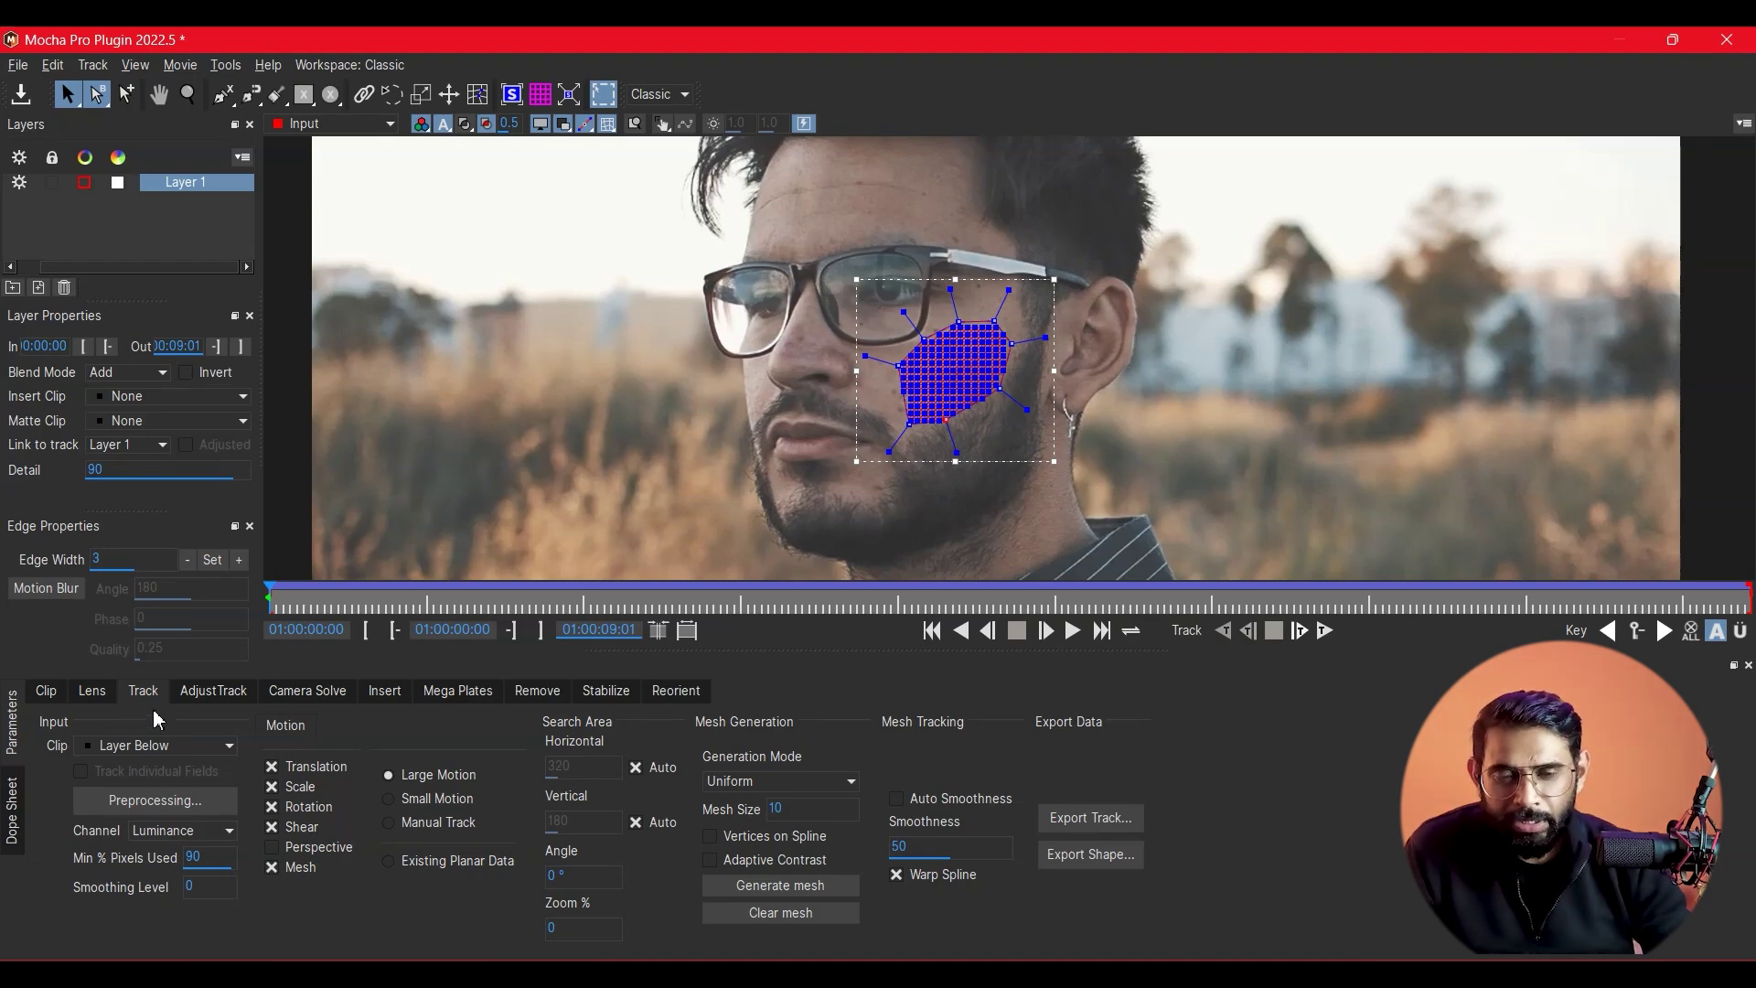
Show Layer 1's Insert settings and choose Import as the Insert Clip source.
{"action": "left_click", "coordinate": [396, 692]}
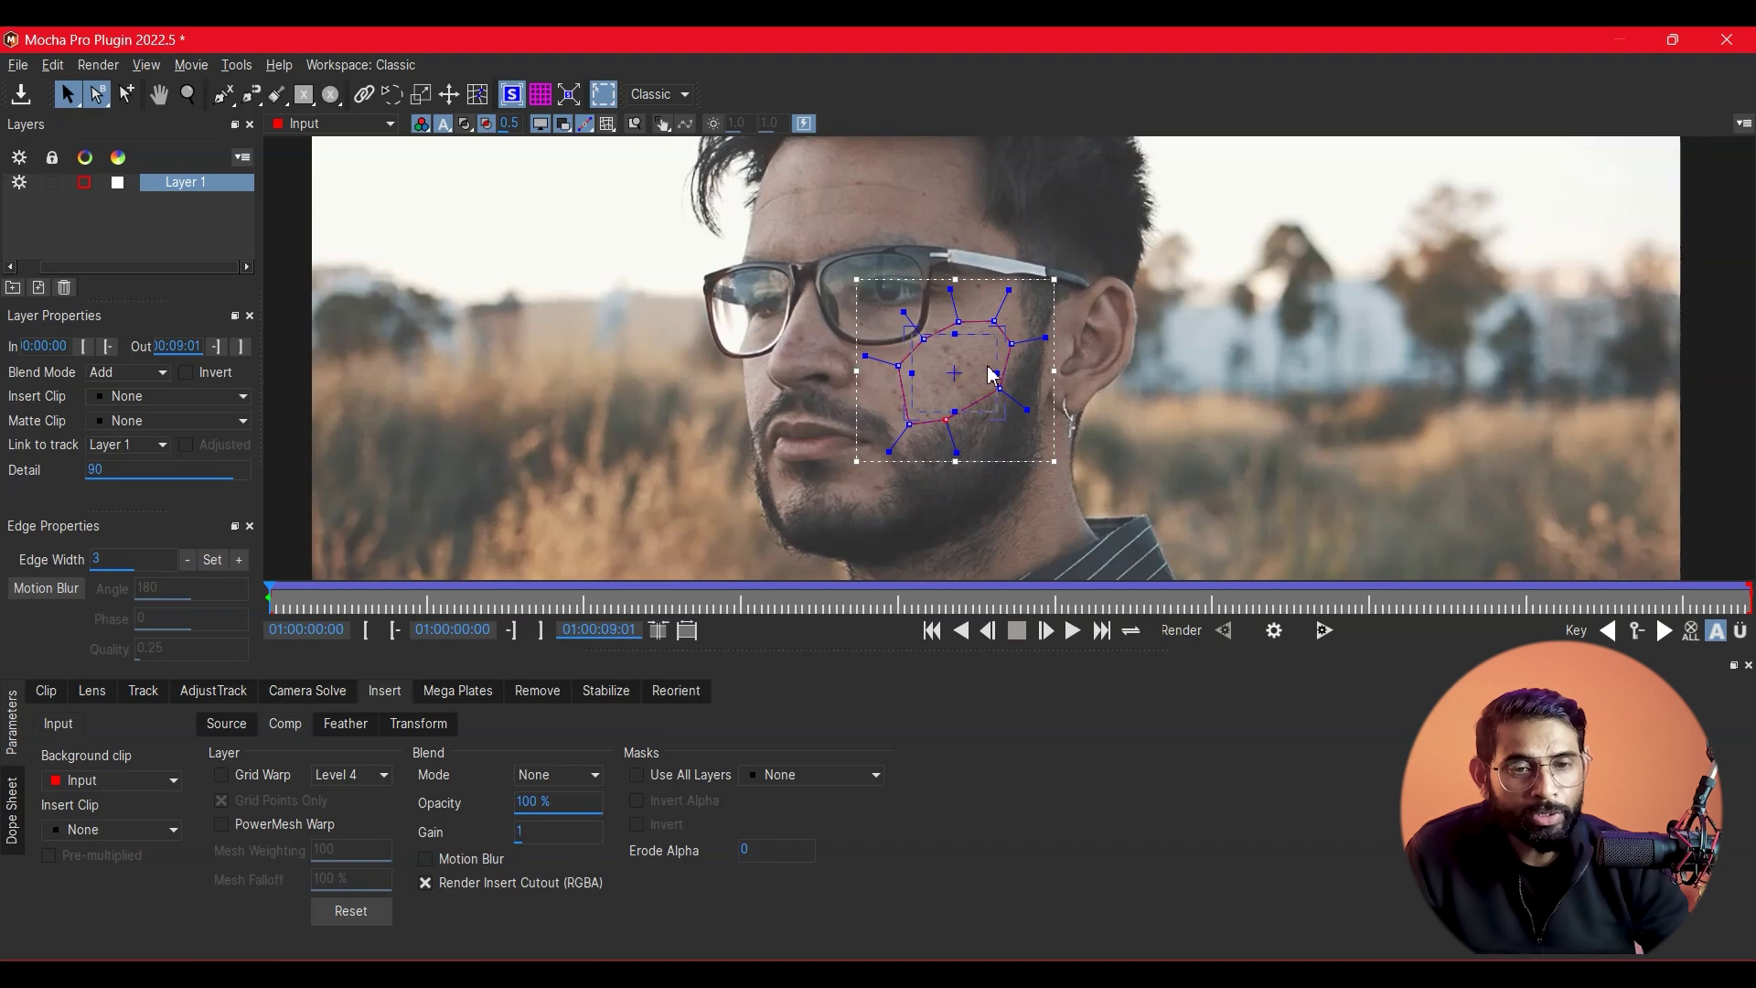
{"action": "left_click", "coordinate": [108, 828]}
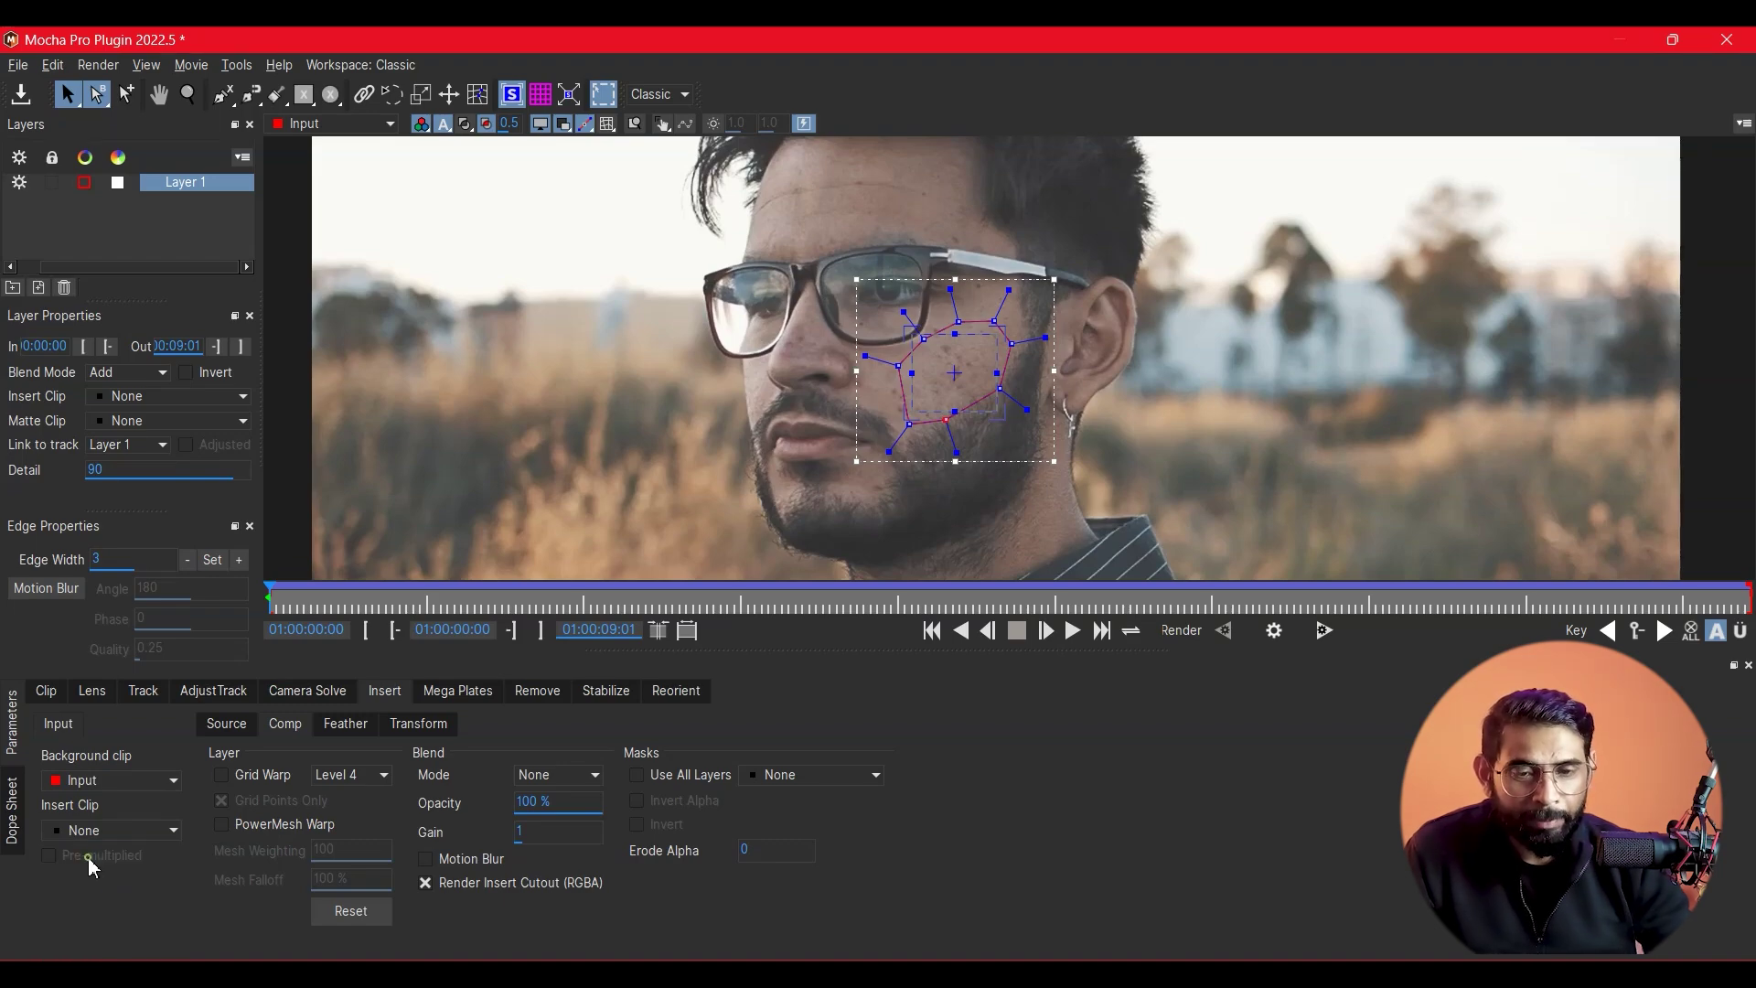
{"action": "left_click", "coordinate": [88, 855]}
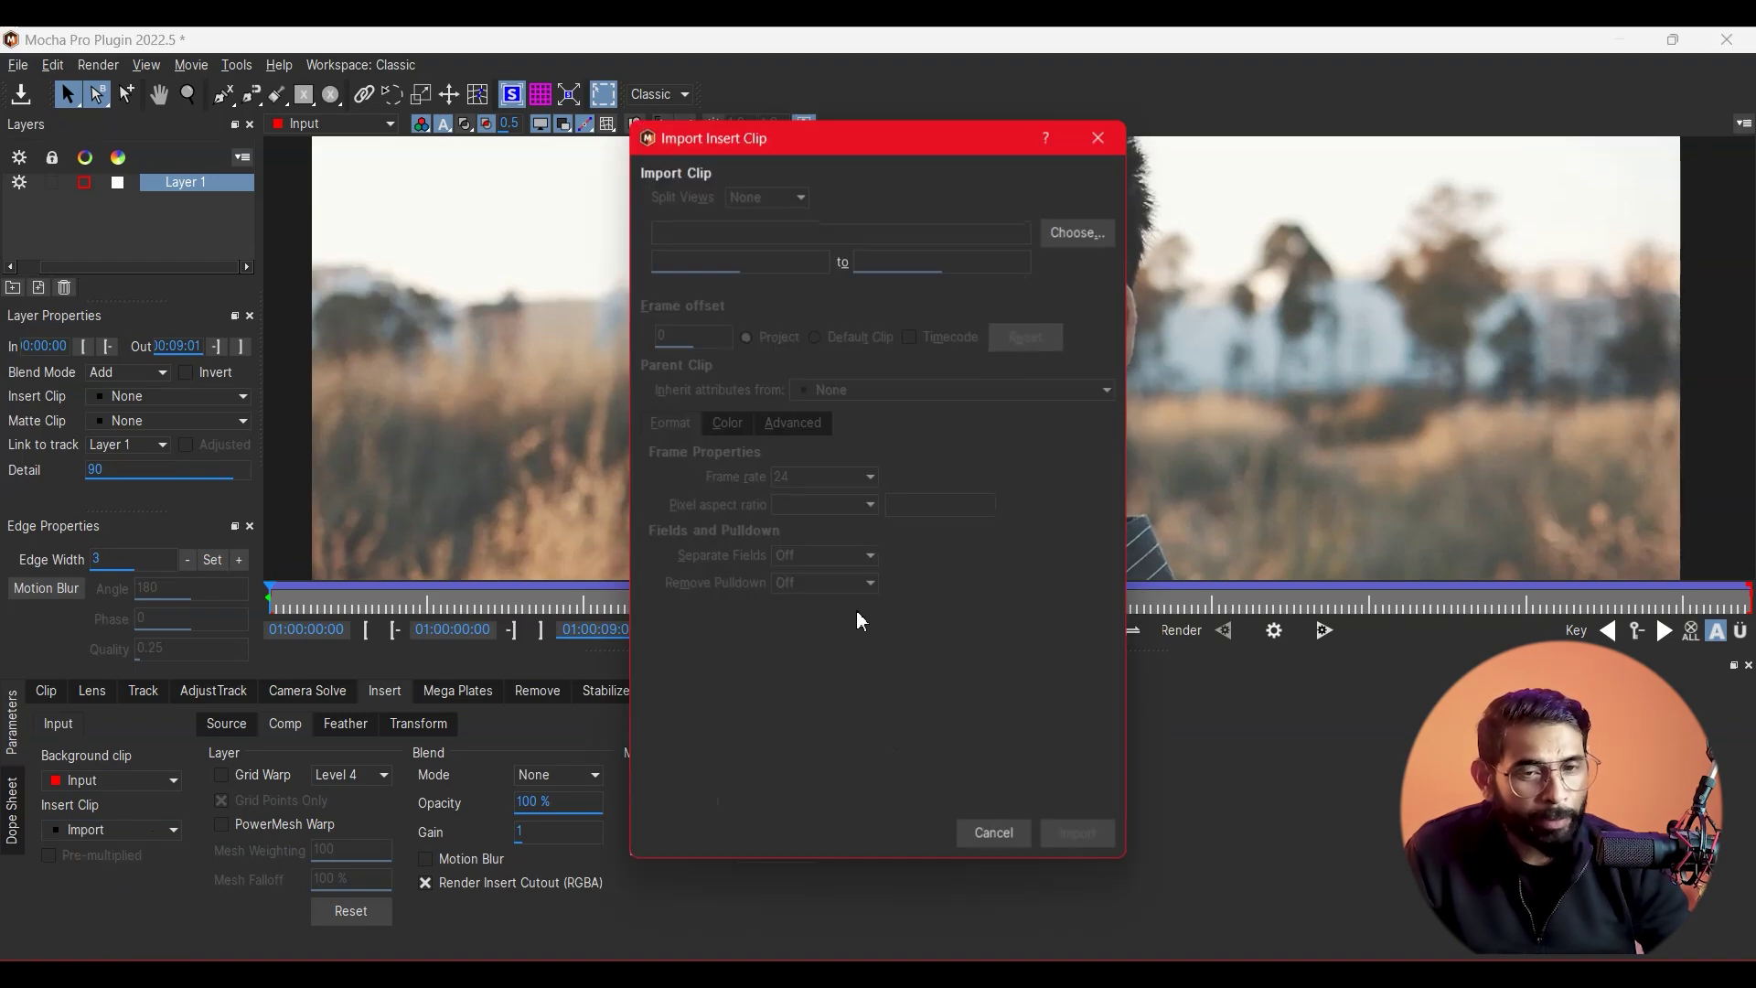
Import pngwing.com.png as Layer 1's insert clip, placing the red scratch on the cheek.
{"action": "left_click", "coordinate": [1075, 236]}
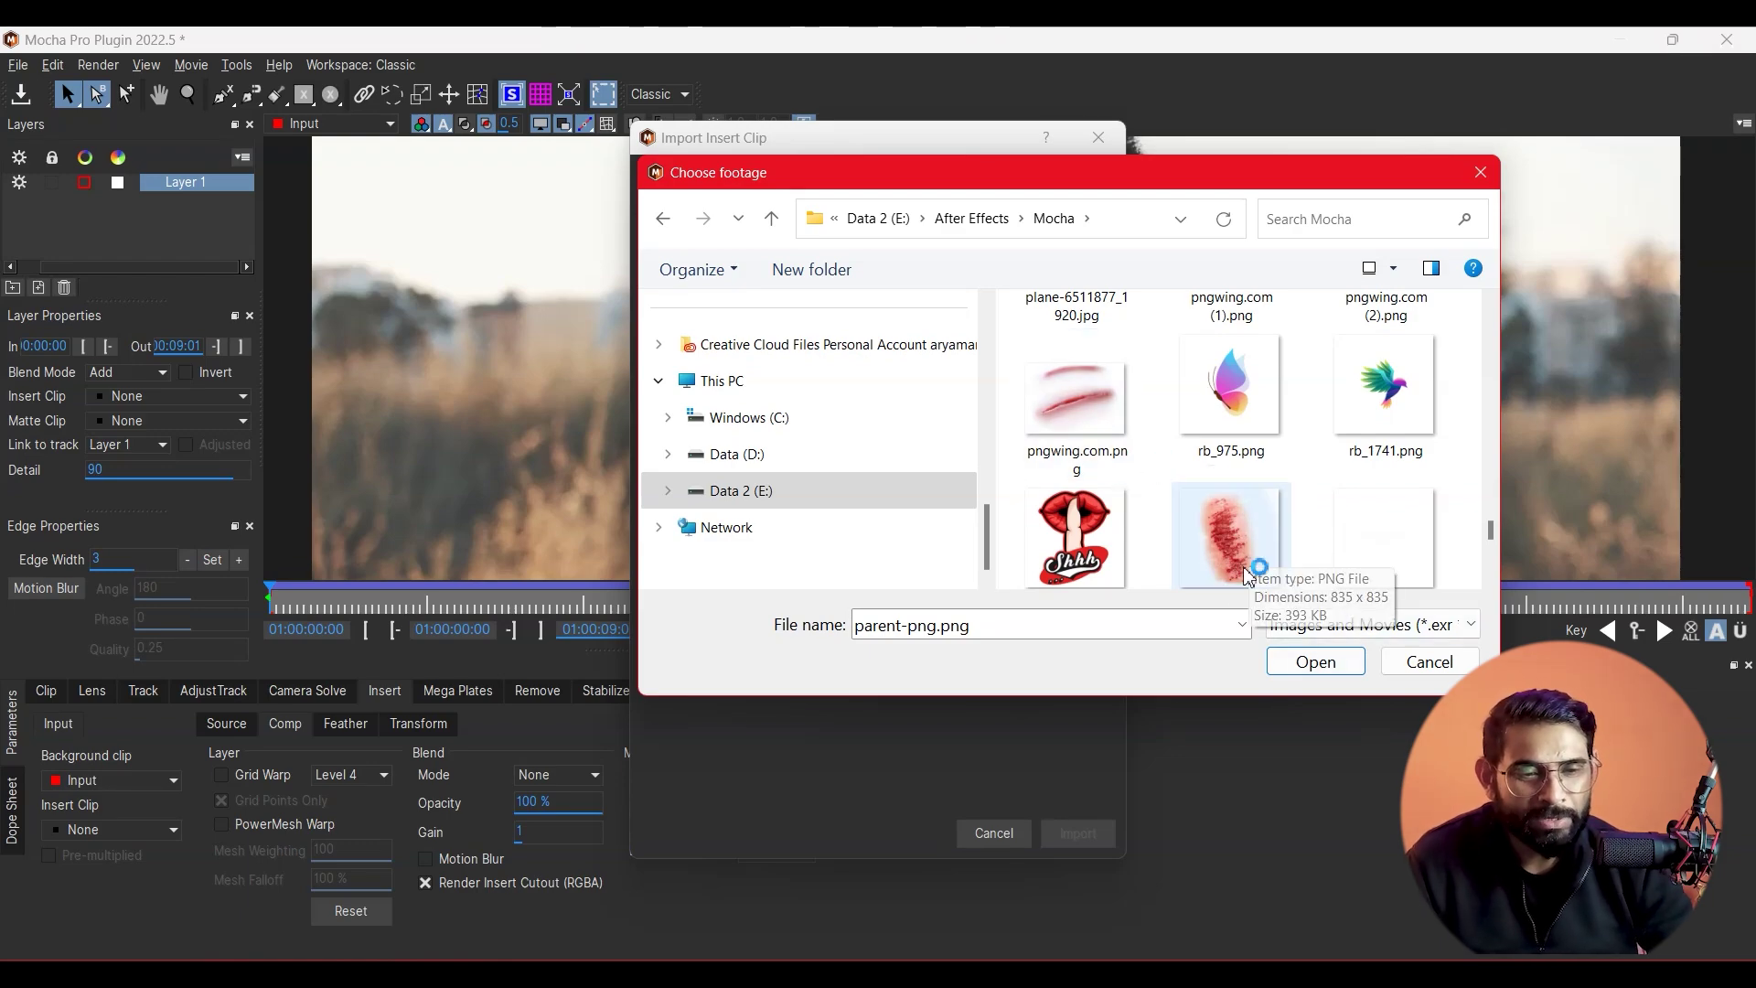
{"action": "left_click", "coordinate": [1073, 395]}
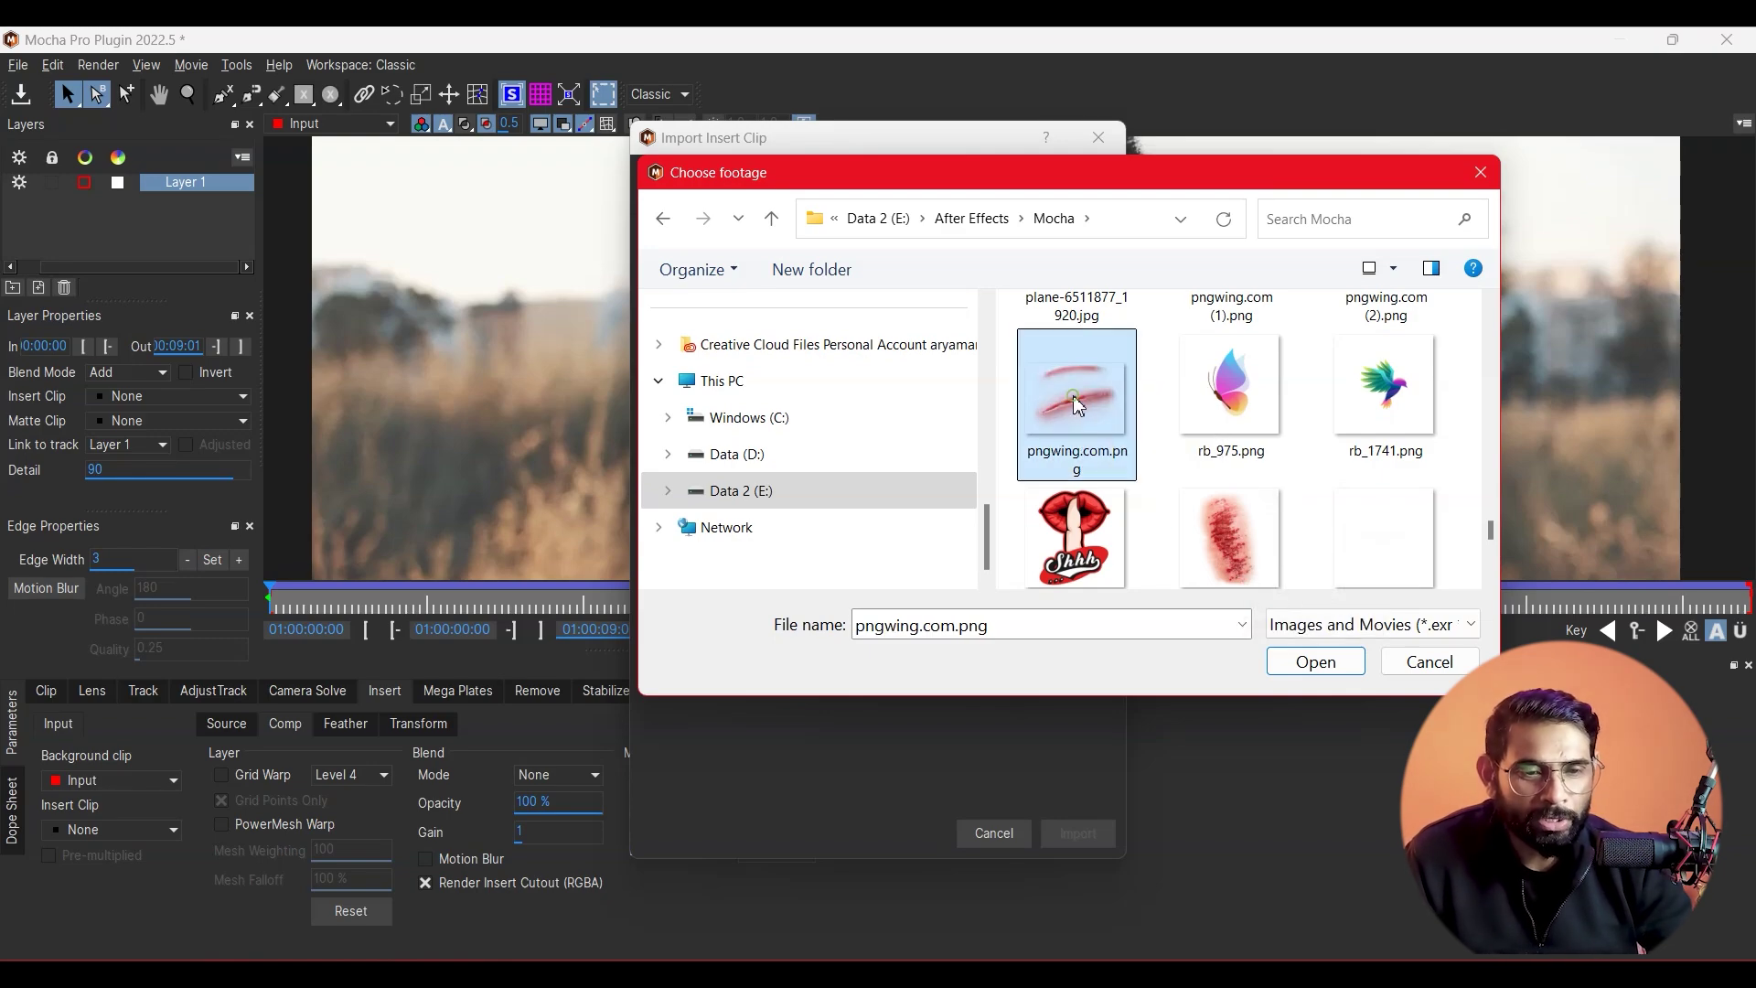
{"action": "left_click", "coordinate": [1335, 667]}
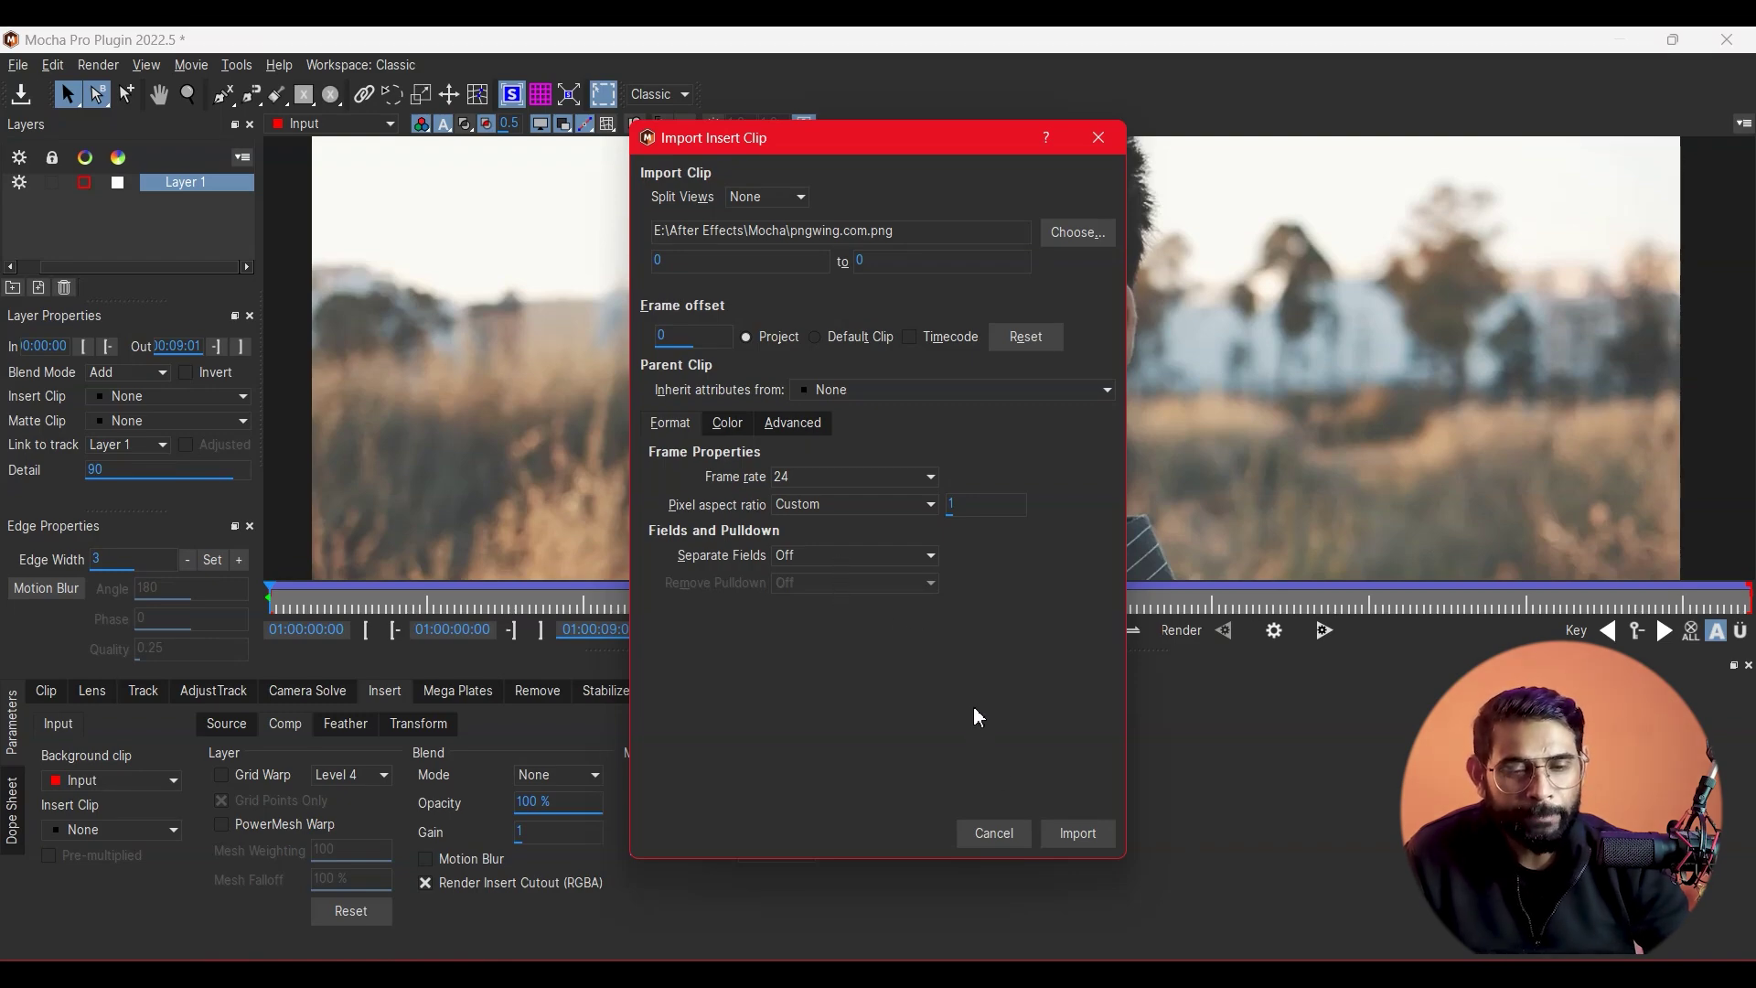
{"action": "left_click", "coordinate": [1090, 837]}
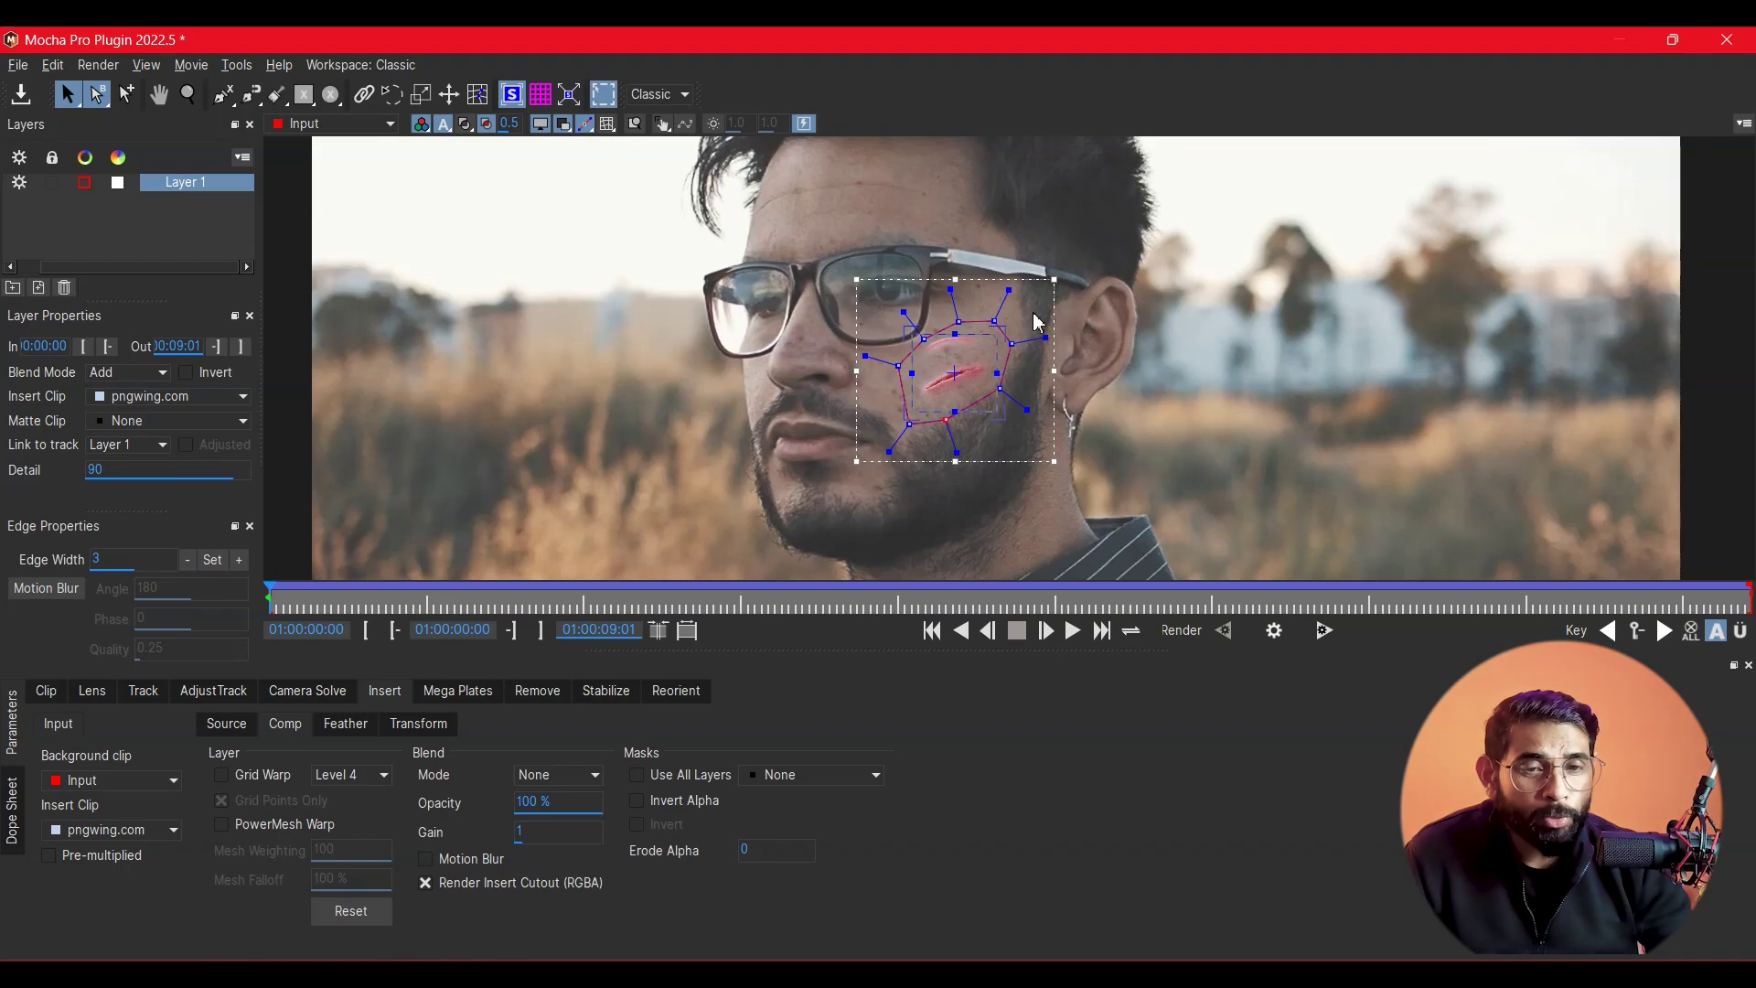
{"action": "left_click", "coordinate": [512, 100]}
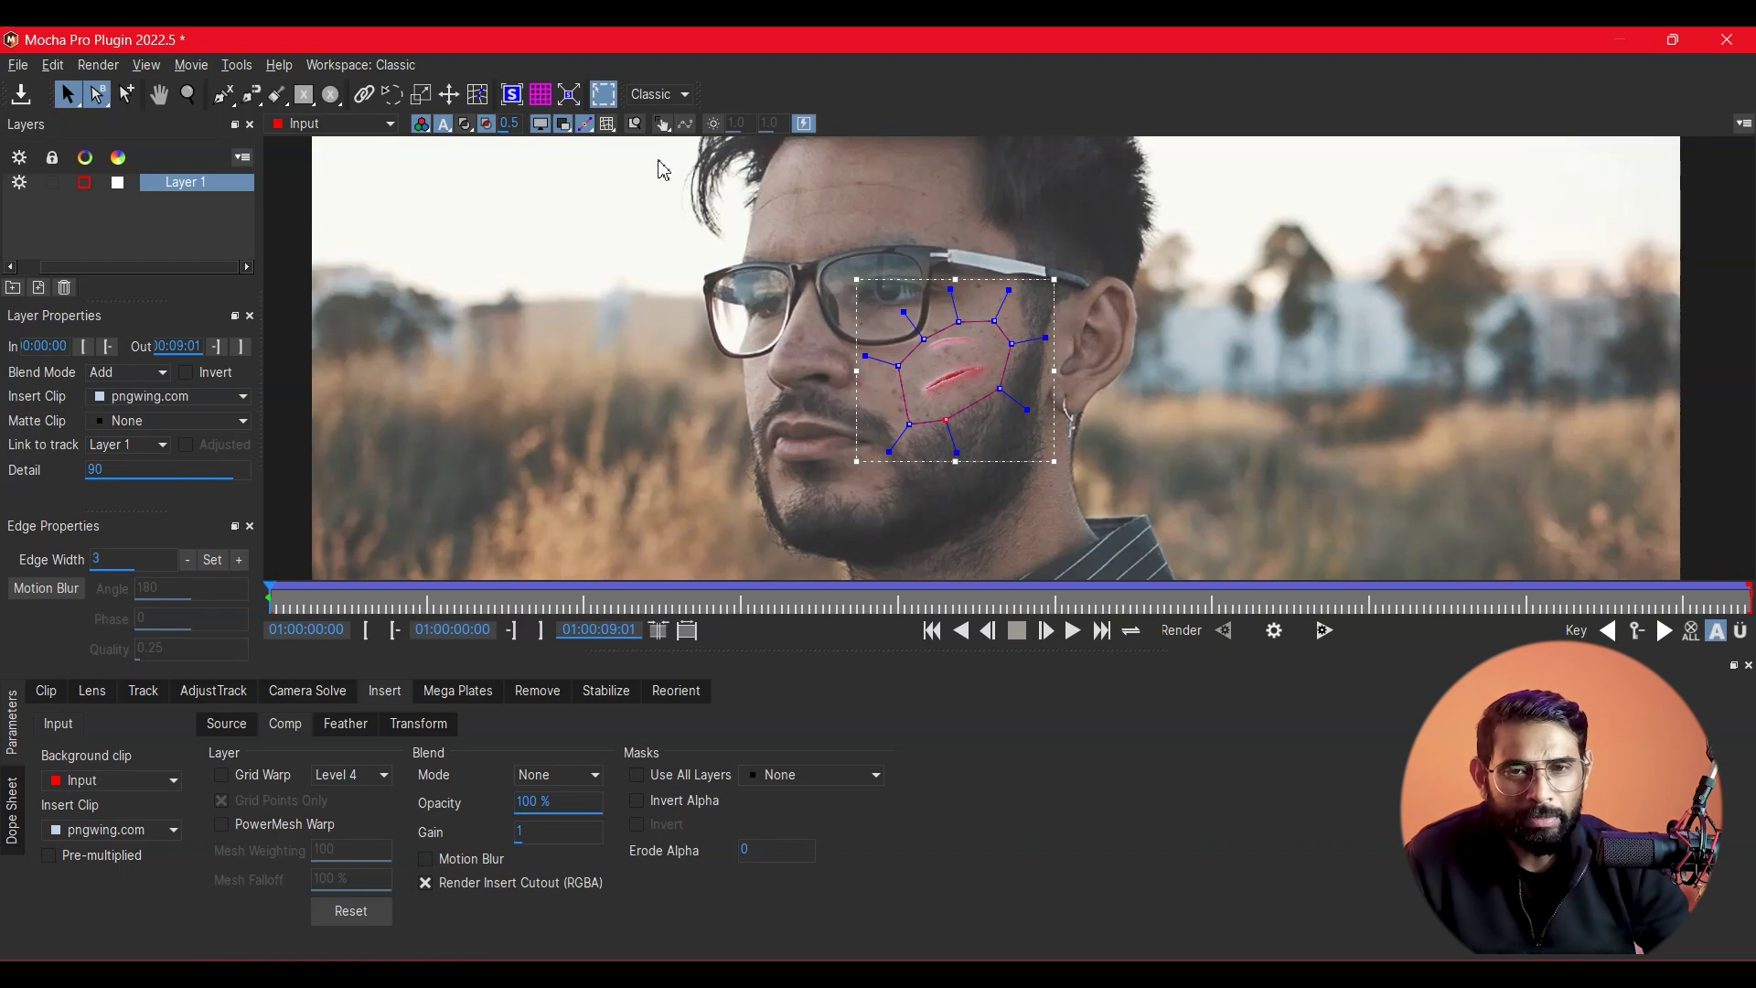
Stretch the planar surface corner and drag mesh points to spread the scratch over the cheek.
{"action": "left_click", "coordinate": [515, 98]}
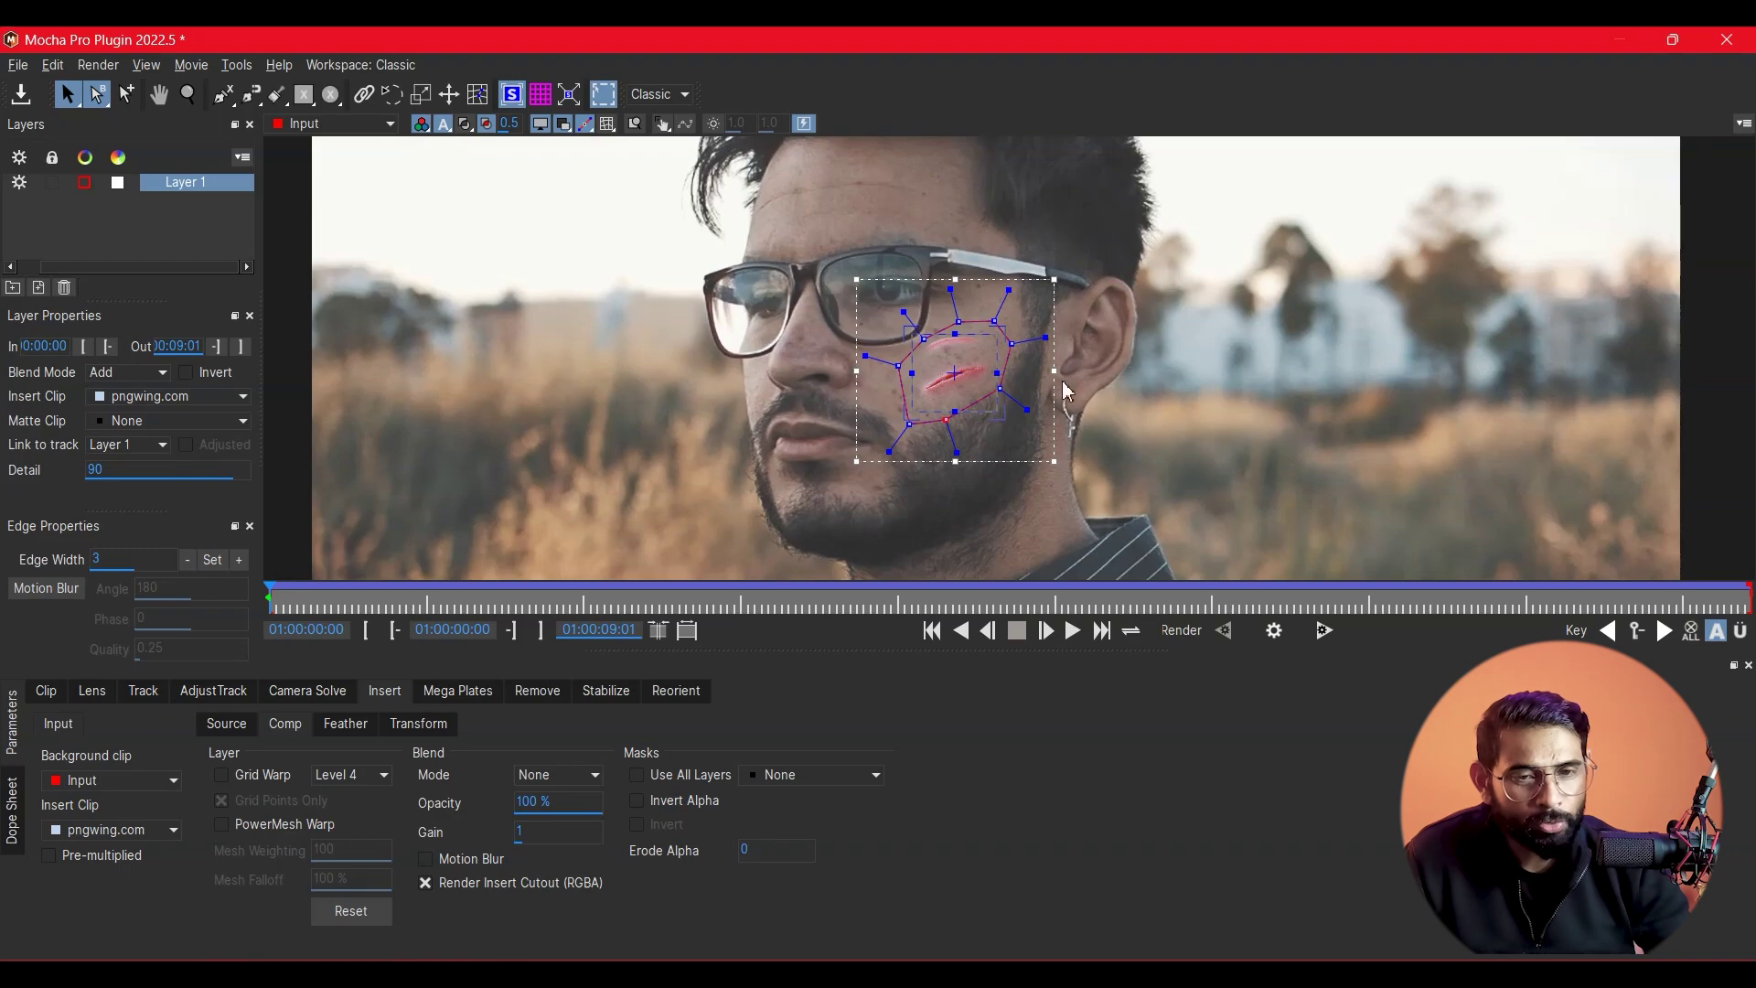
{"action": "left_click_drag", "start_coordinate": [1007, 419], "coordinate": [1024, 441]}
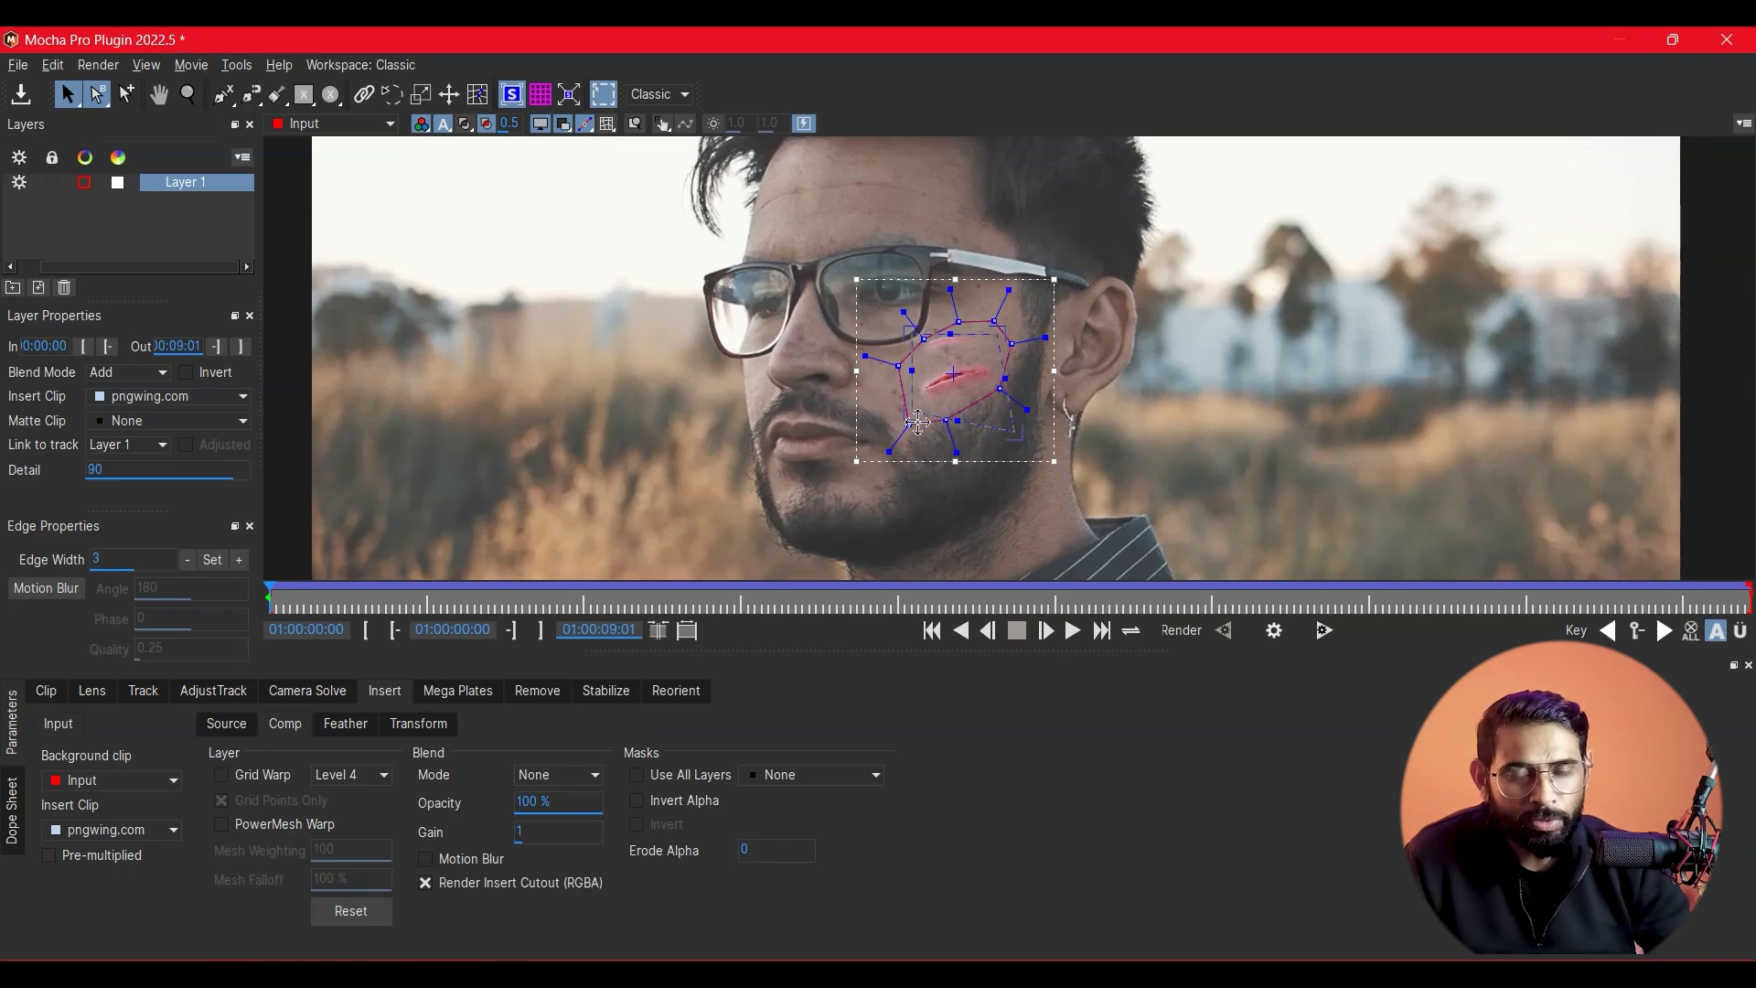
{"action": "left_click_drag", "start_coordinate": [1005, 327], "coordinate": [967, 355]}
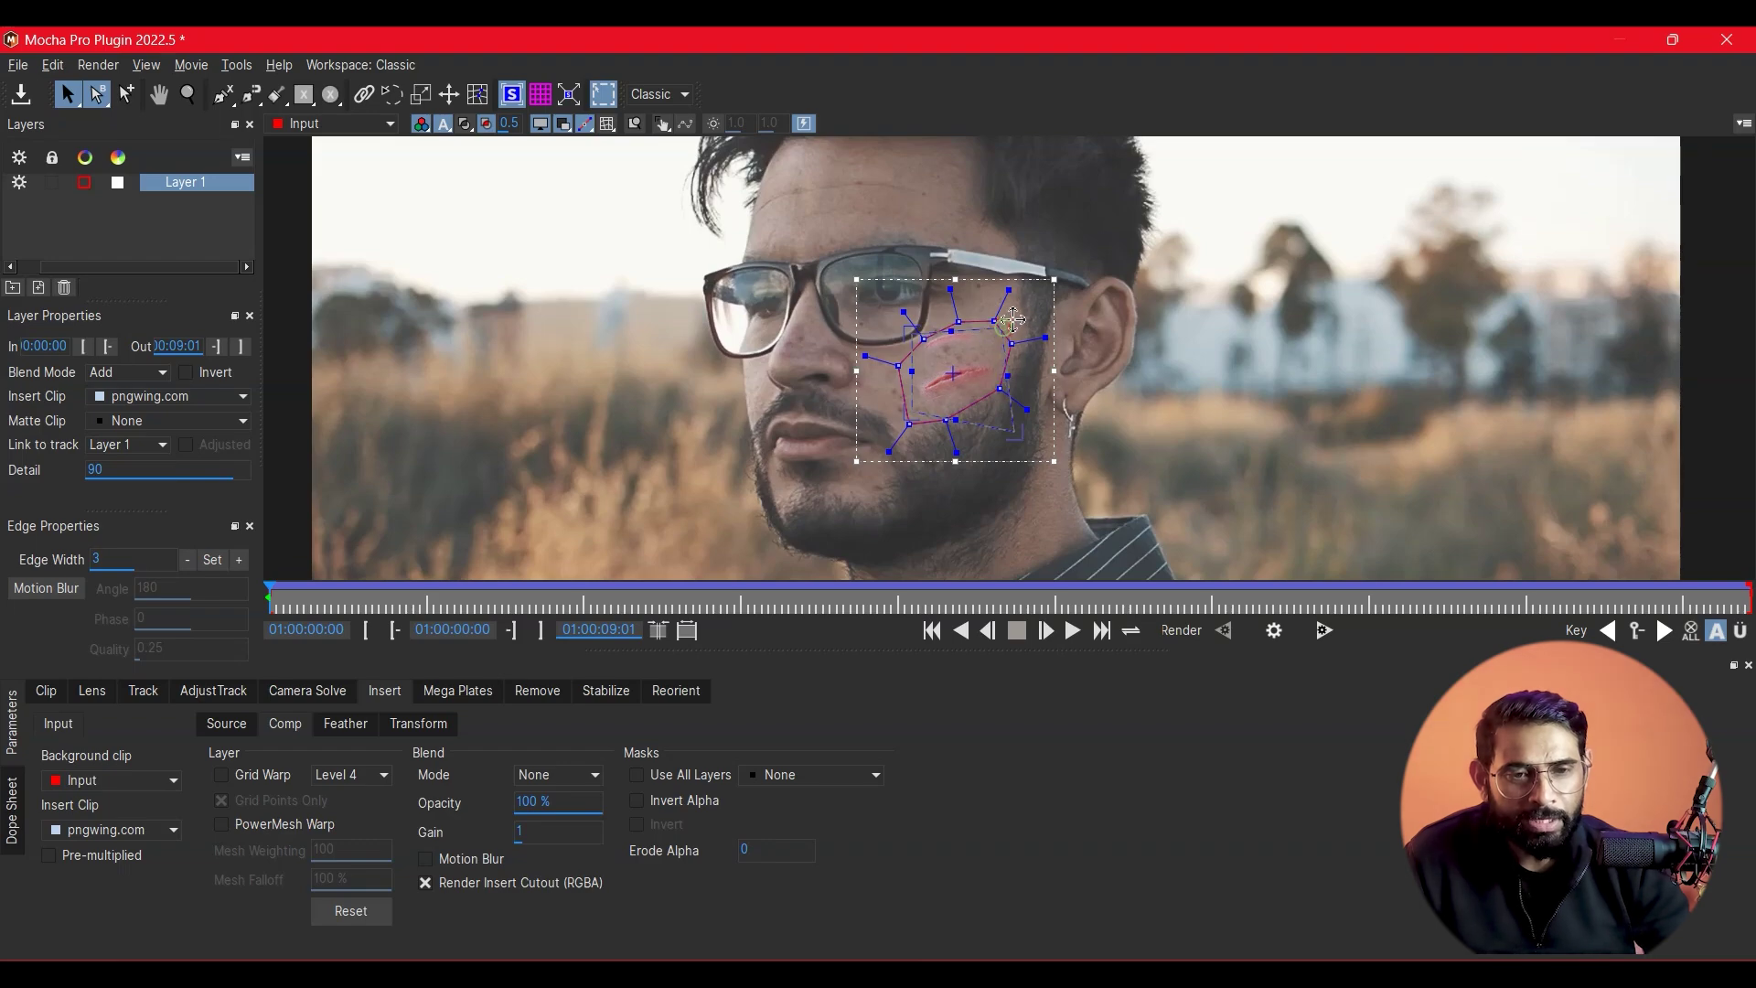
{"action": "left_click_drag", "start_coordinate": [917, 339], "coordinate": [938, 337]}
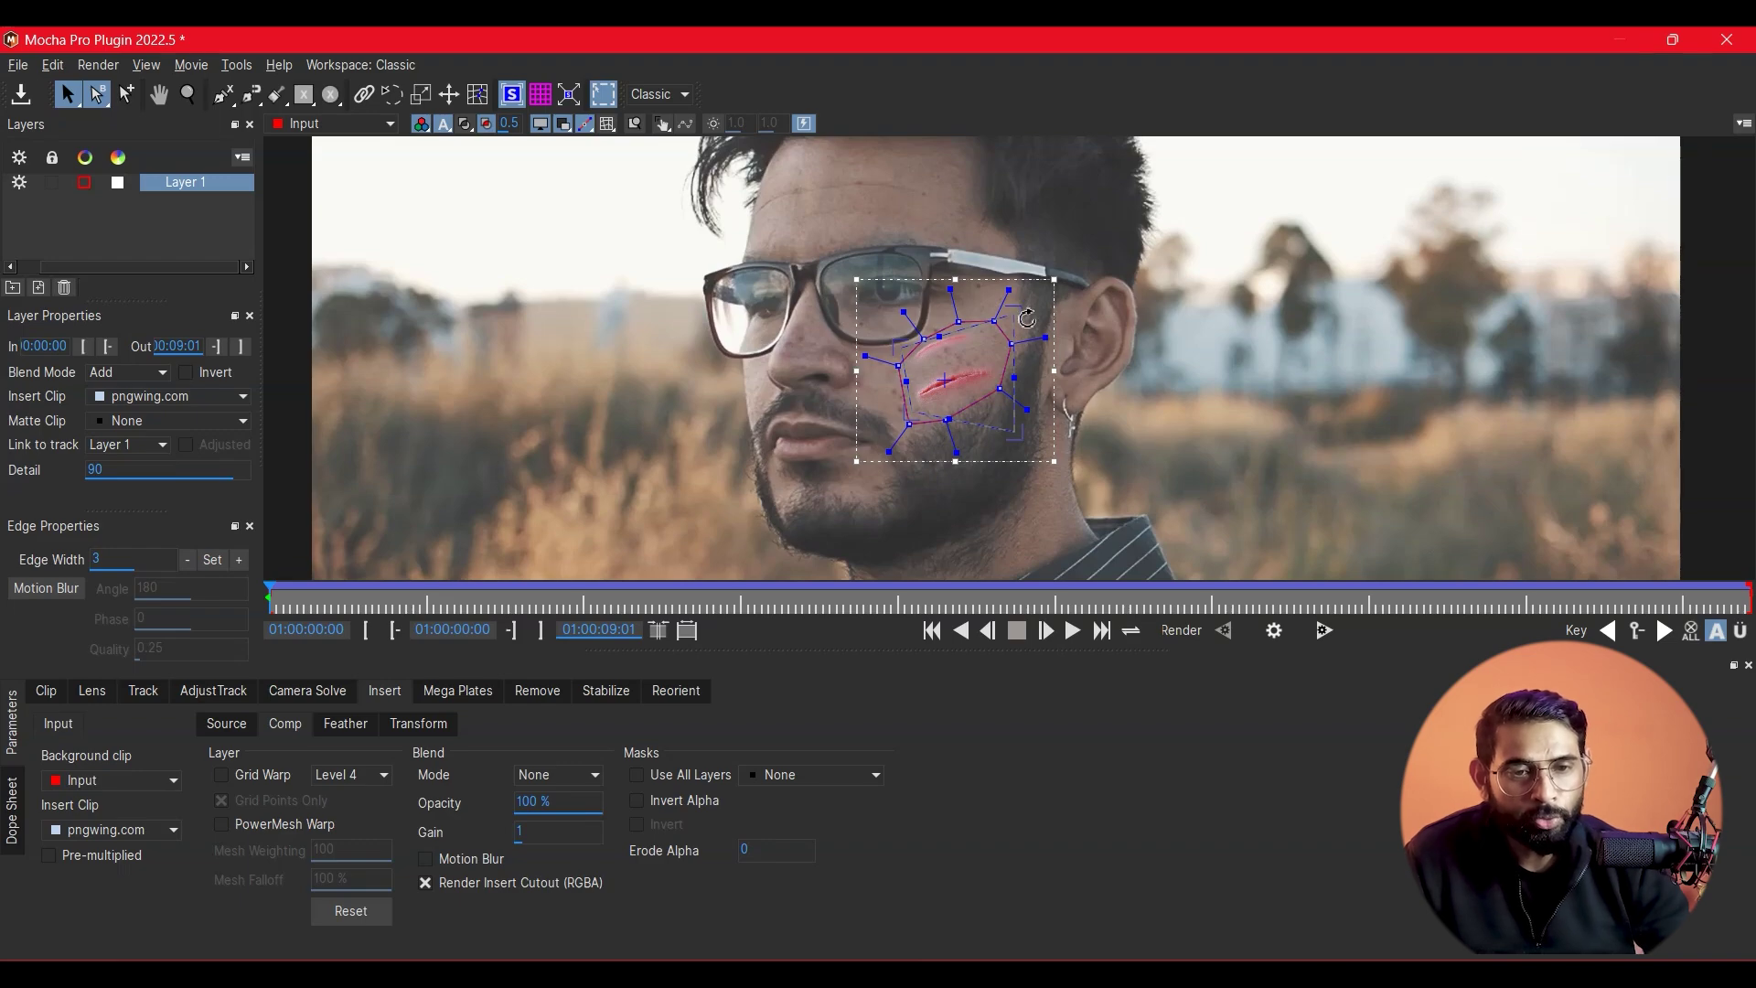
{"action": "left_click_drag", "start_coordinate": [1028, 317], "coordinate": [1012, 306]}
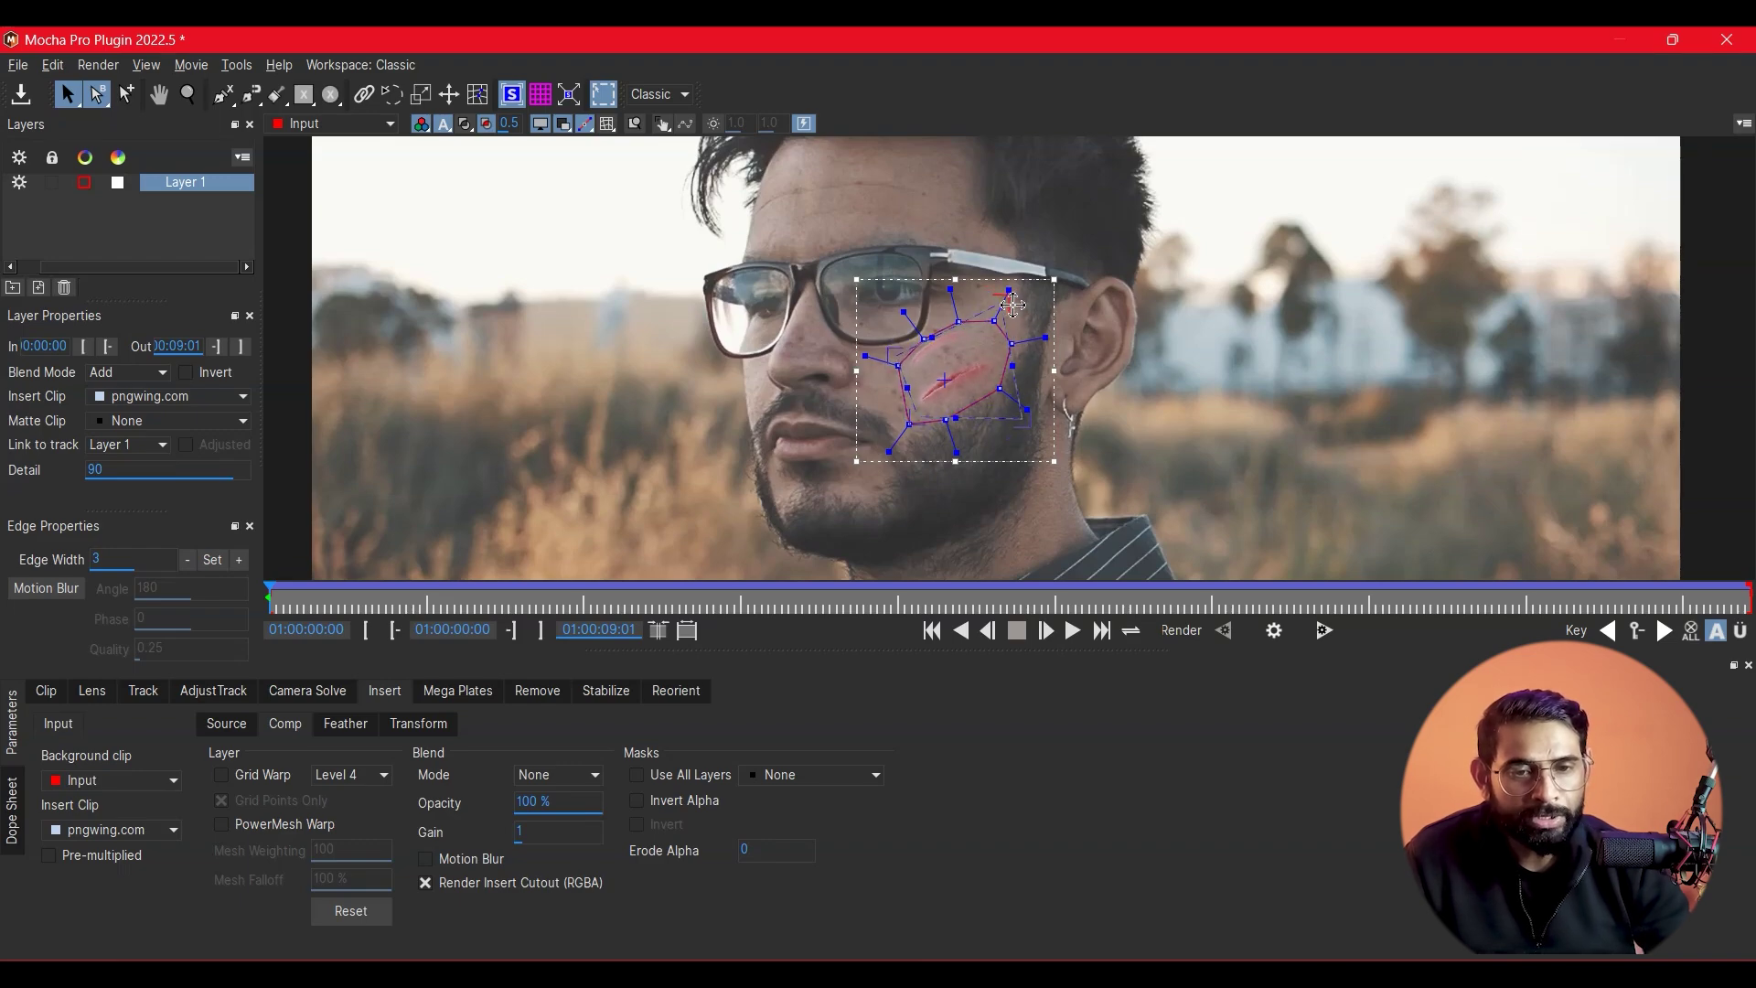
{"action": "left_click_drag", "start_coordinate": [948, 384], "coordinate": [960, 384]}
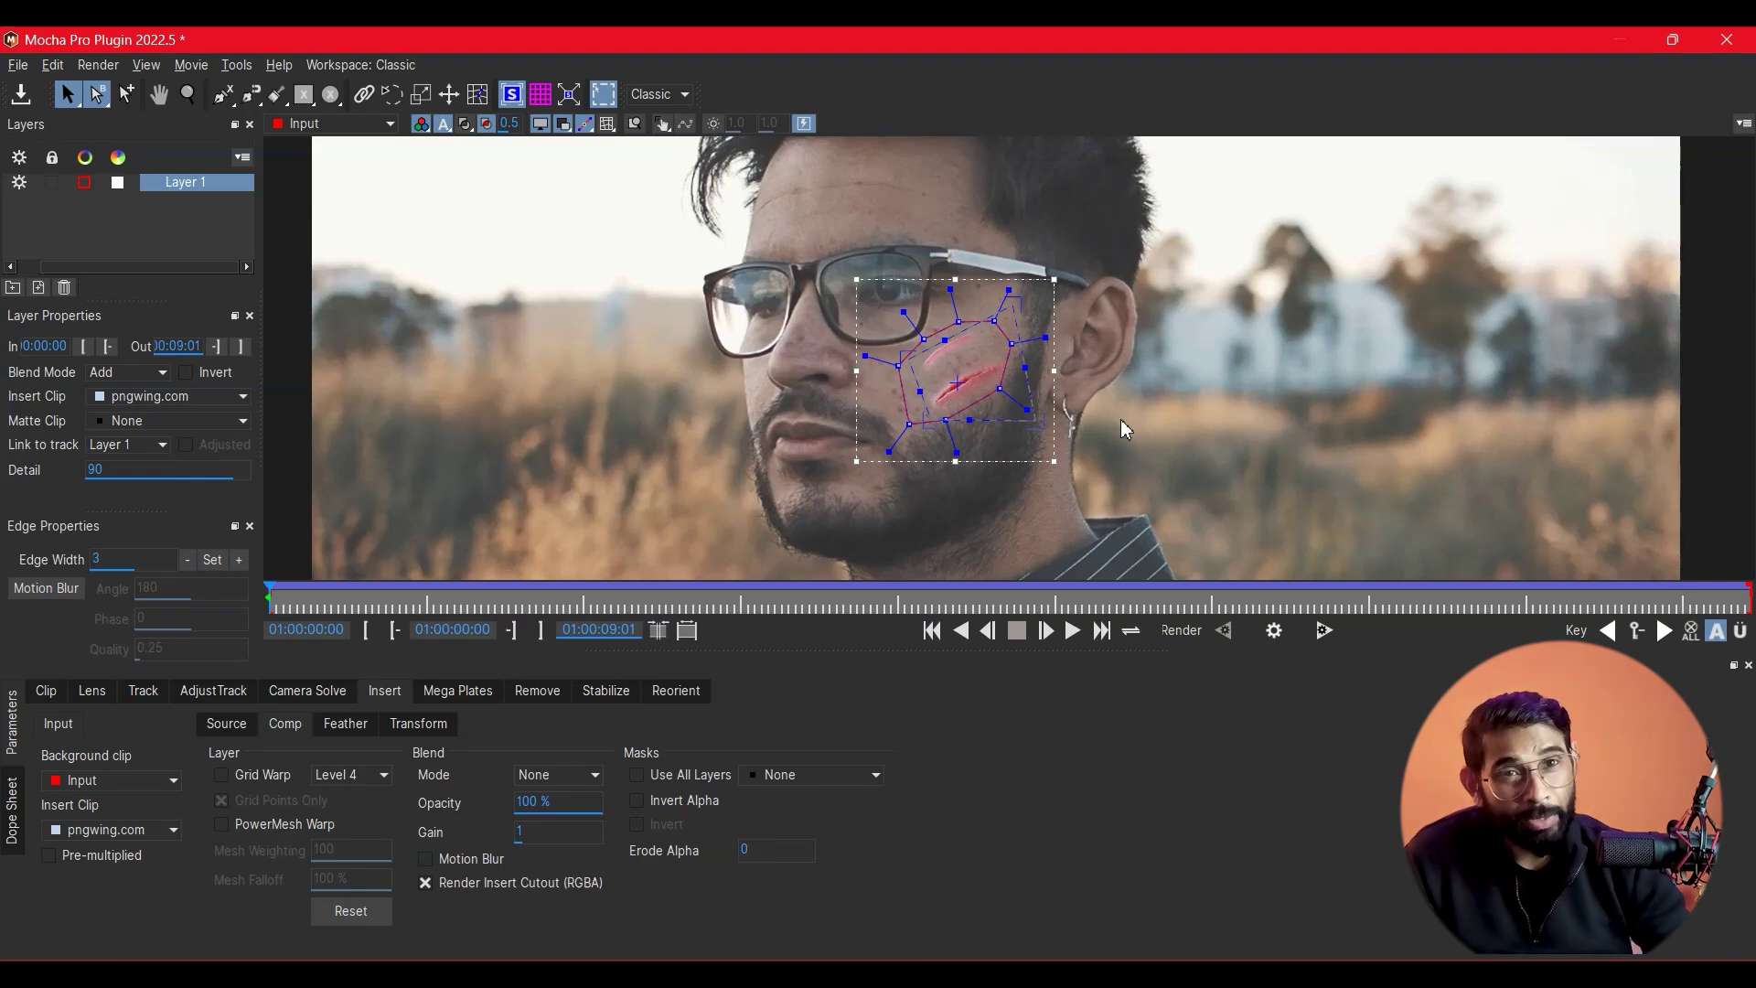
Try Grid Warp and its levels, leave it off, and nudge mesh vertices to refine the scratch.
{"action": "left_click", "coordinate": [233, 779]}
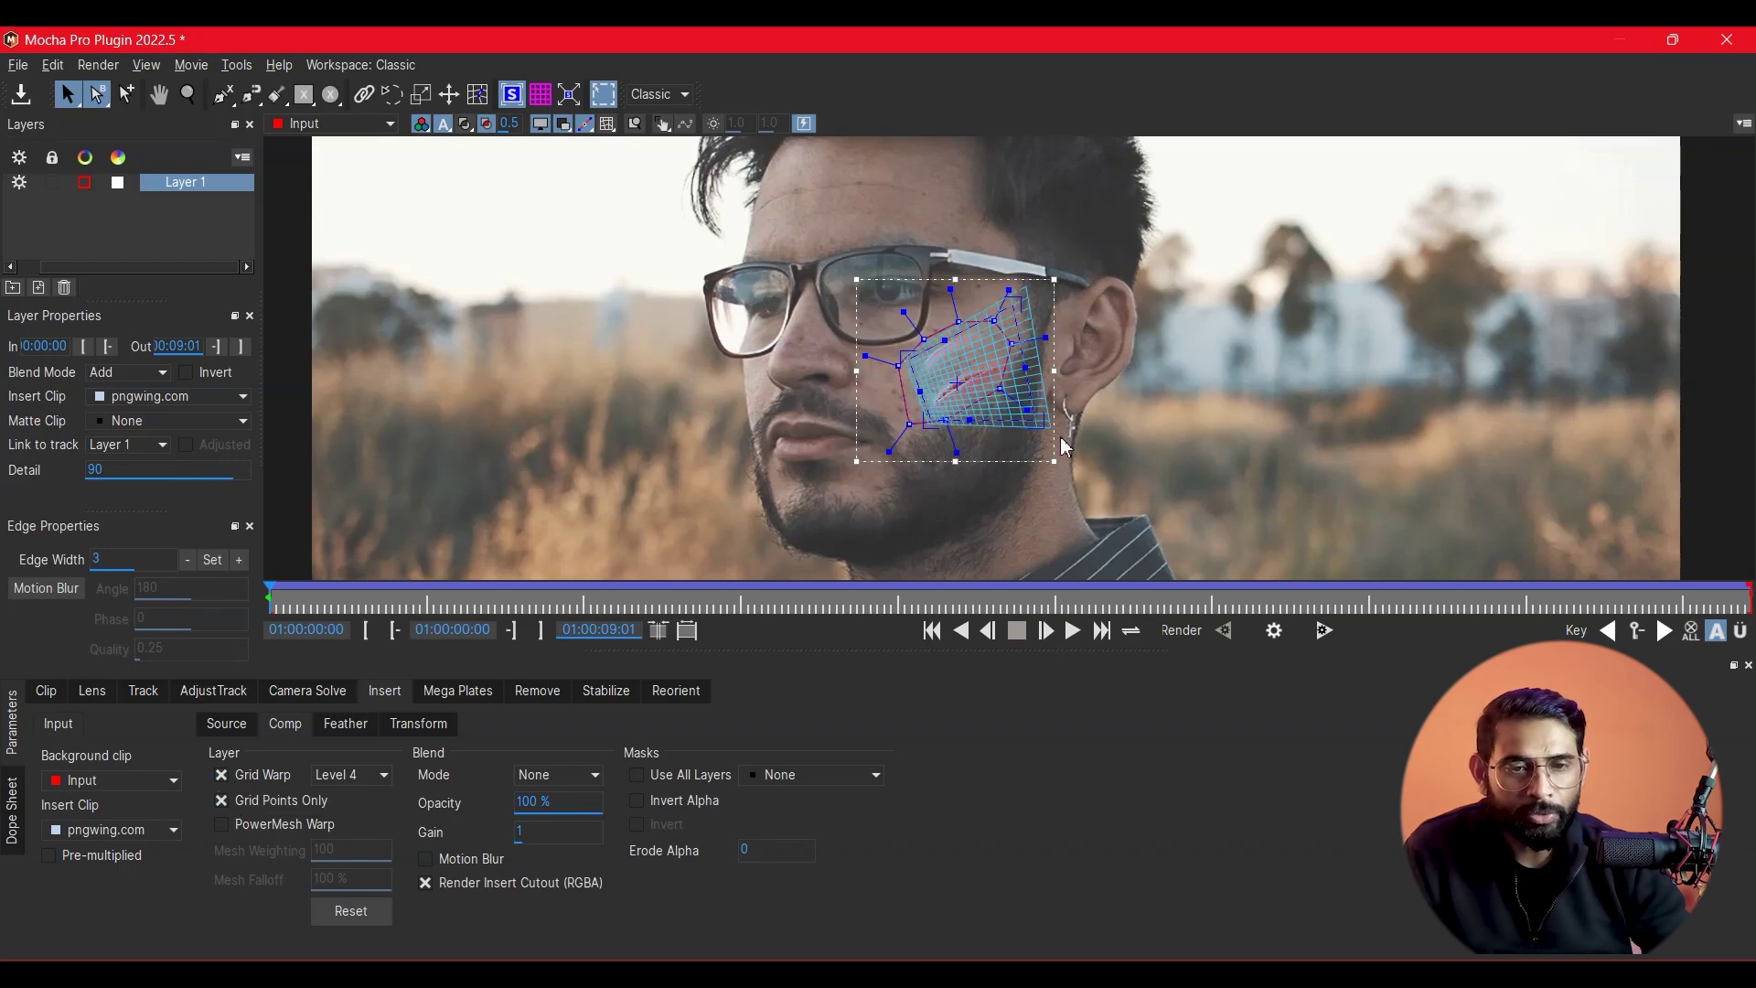
{"action": "left_click", "coordinate": [370, 780]}
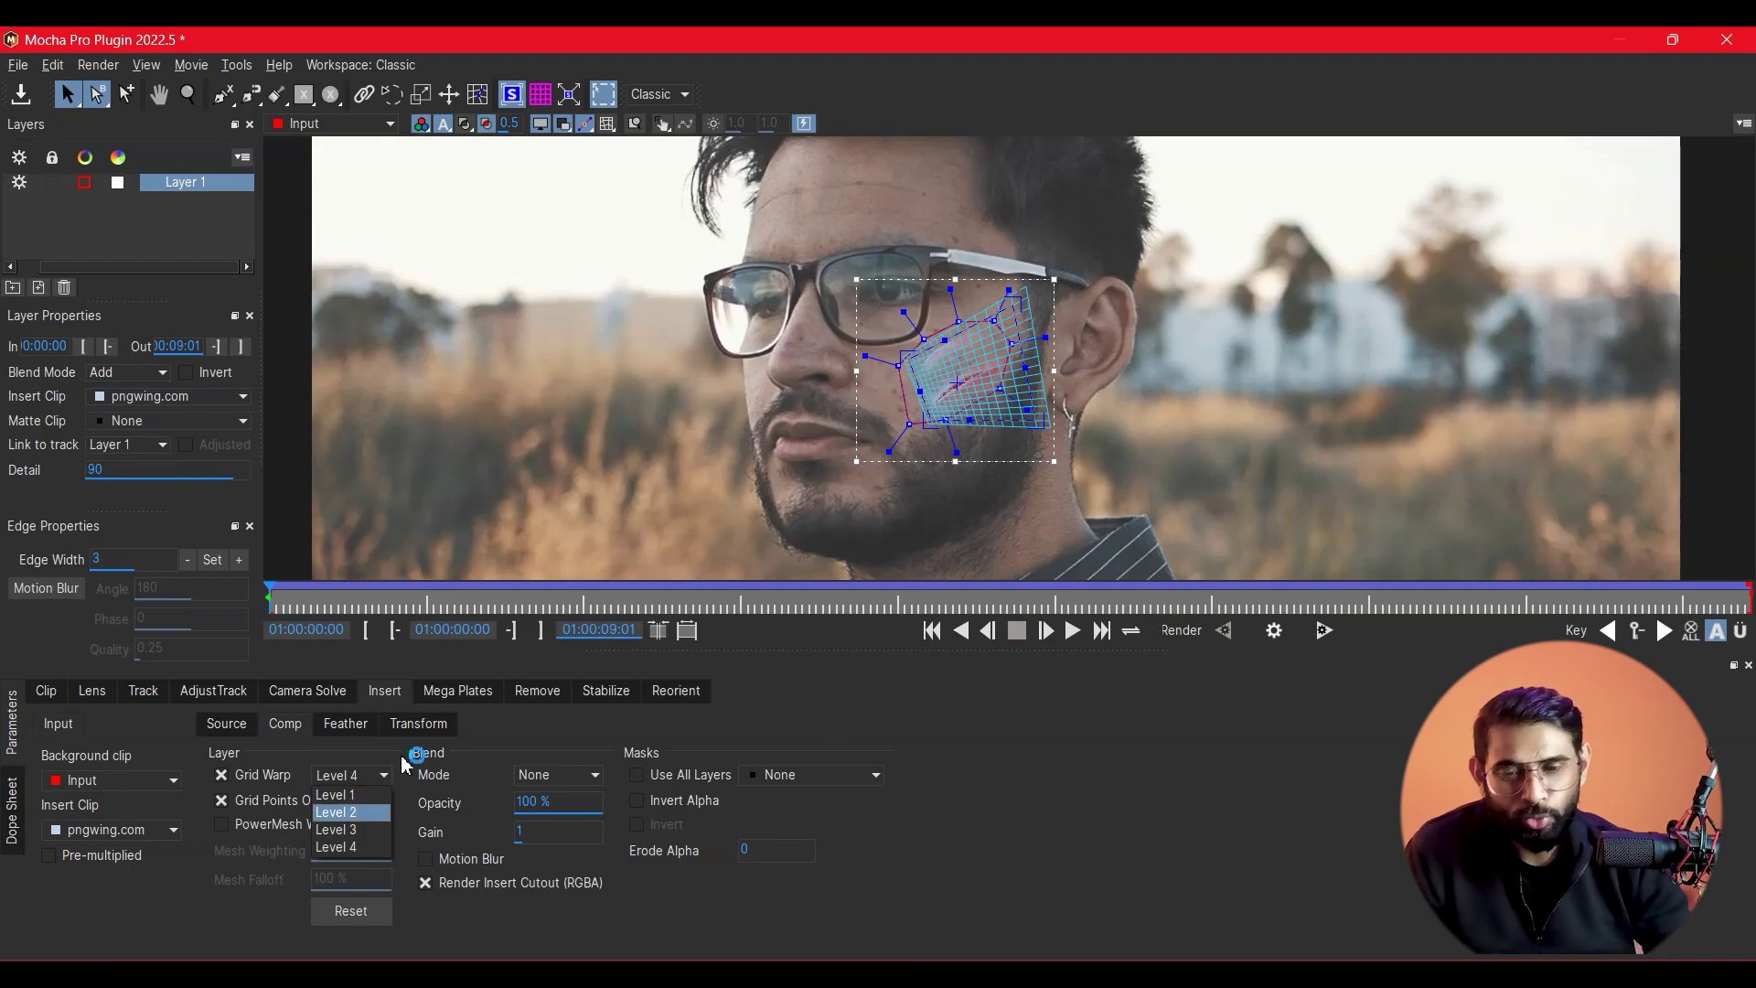
{"action": "left_click", "coordinate": [221, 777]}
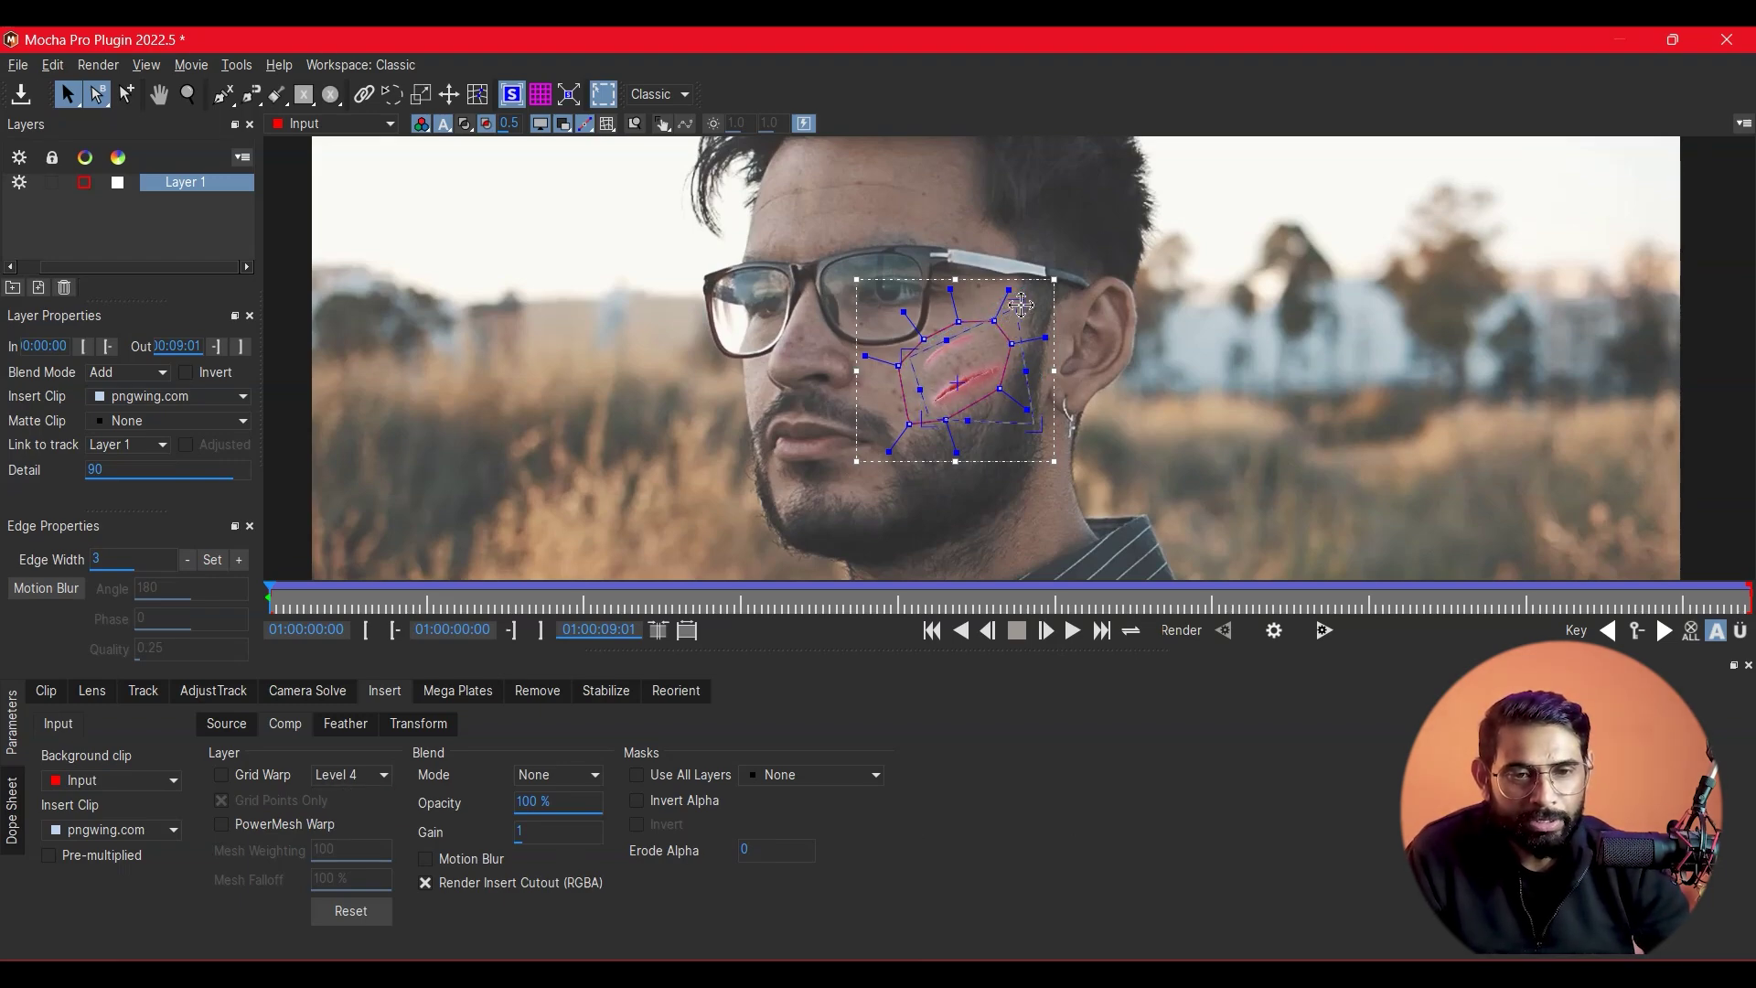
{"action": "left_click_drag", "start_coordinate": [1024, 305], "coordinate": [997, 327]}
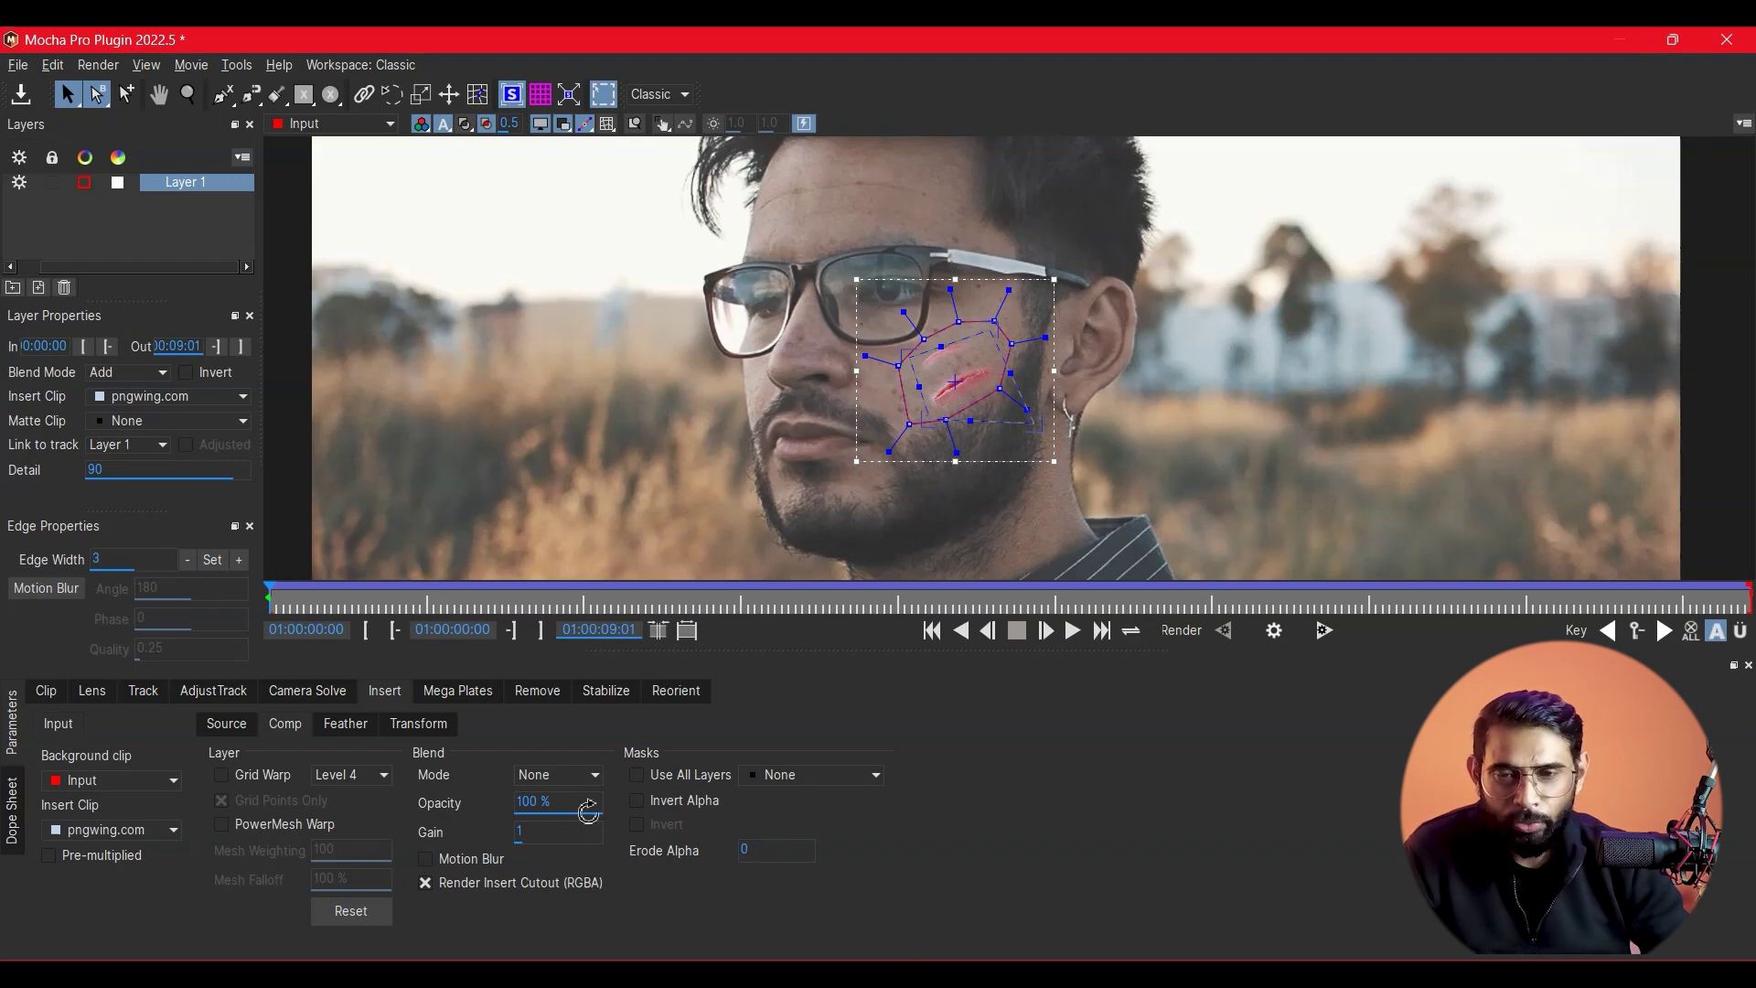
Save the Mocha Pro project and return to After Effects.
{"action": "left_click", "coordinate": [27, 101]}
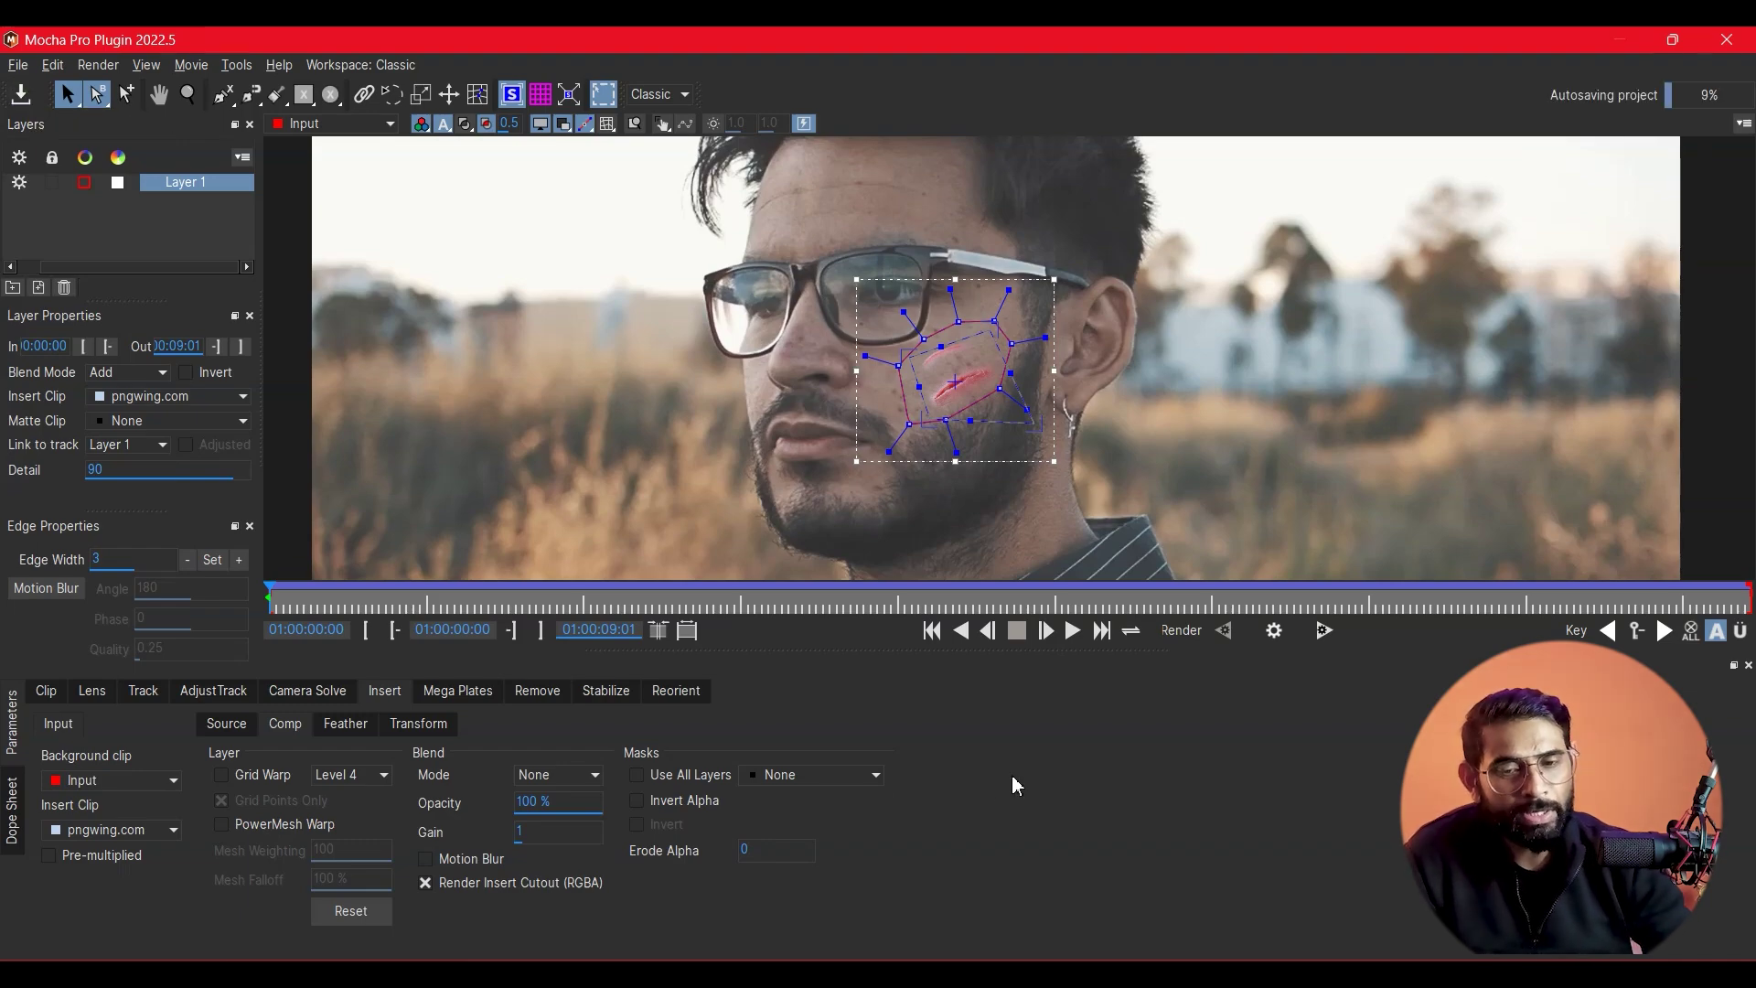
{"action": "left_click", "coordinate": [20, 99]}
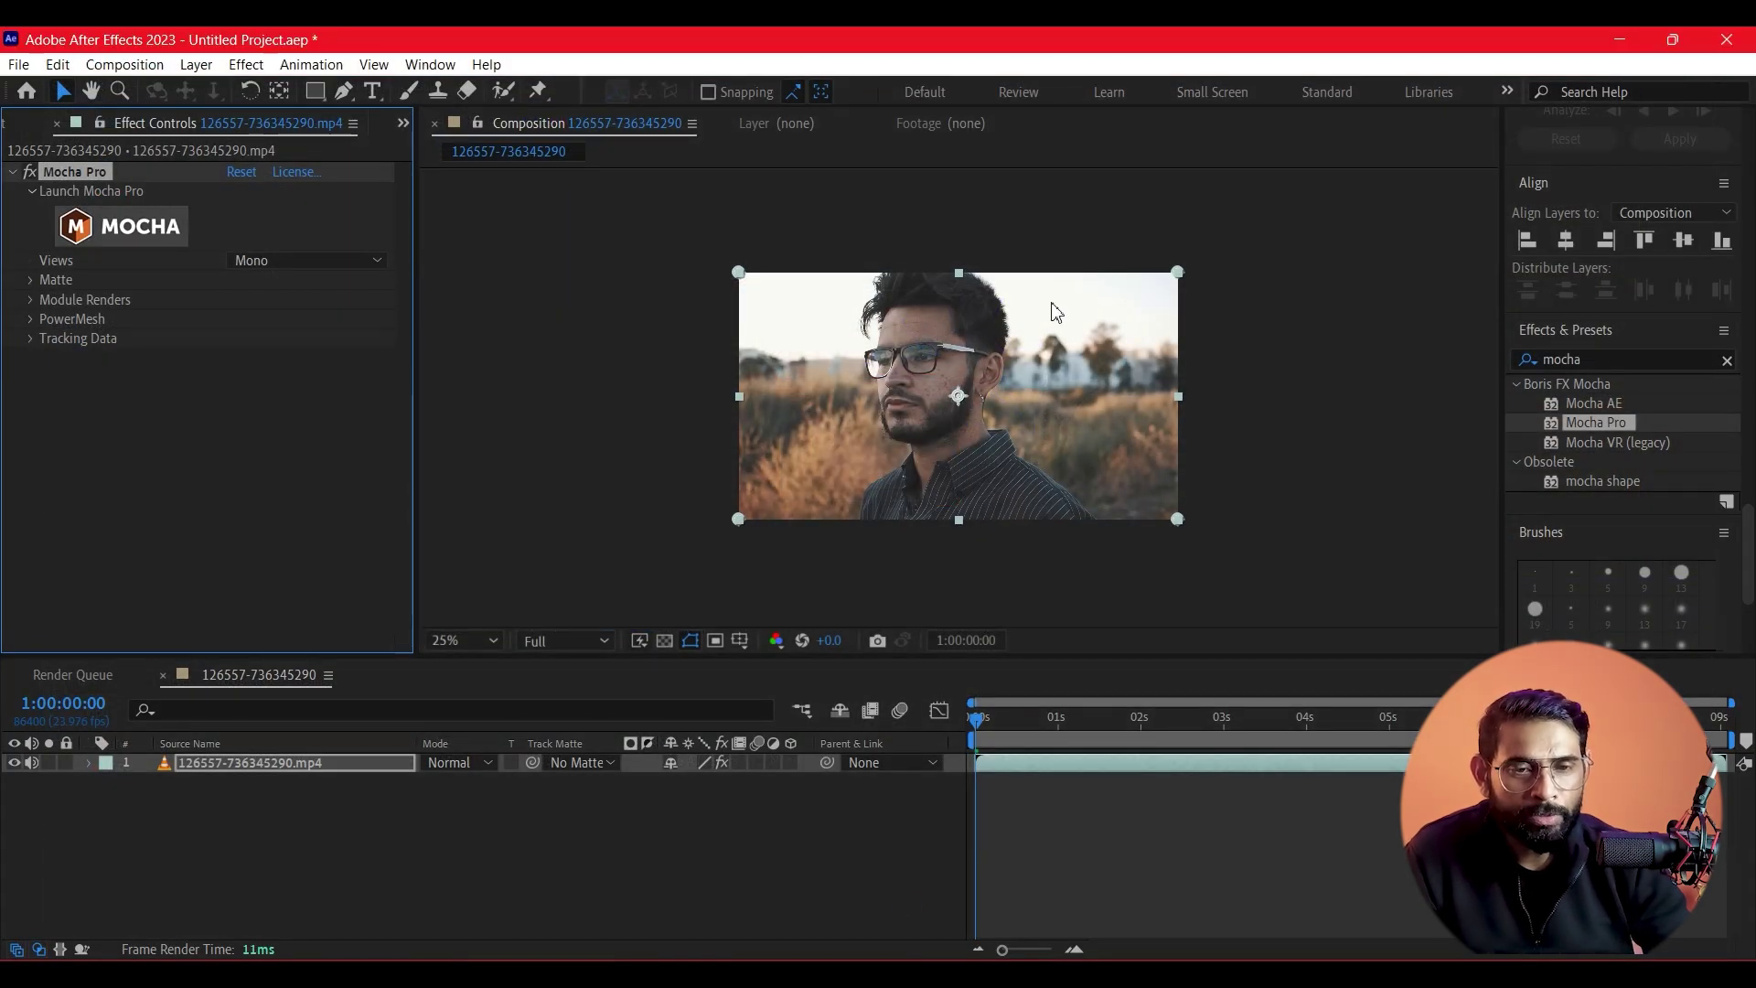
View the comp at 100%, expand Module Renders and turn on Render for Mocha Pro.
{"action": "key", "text": "slash"}
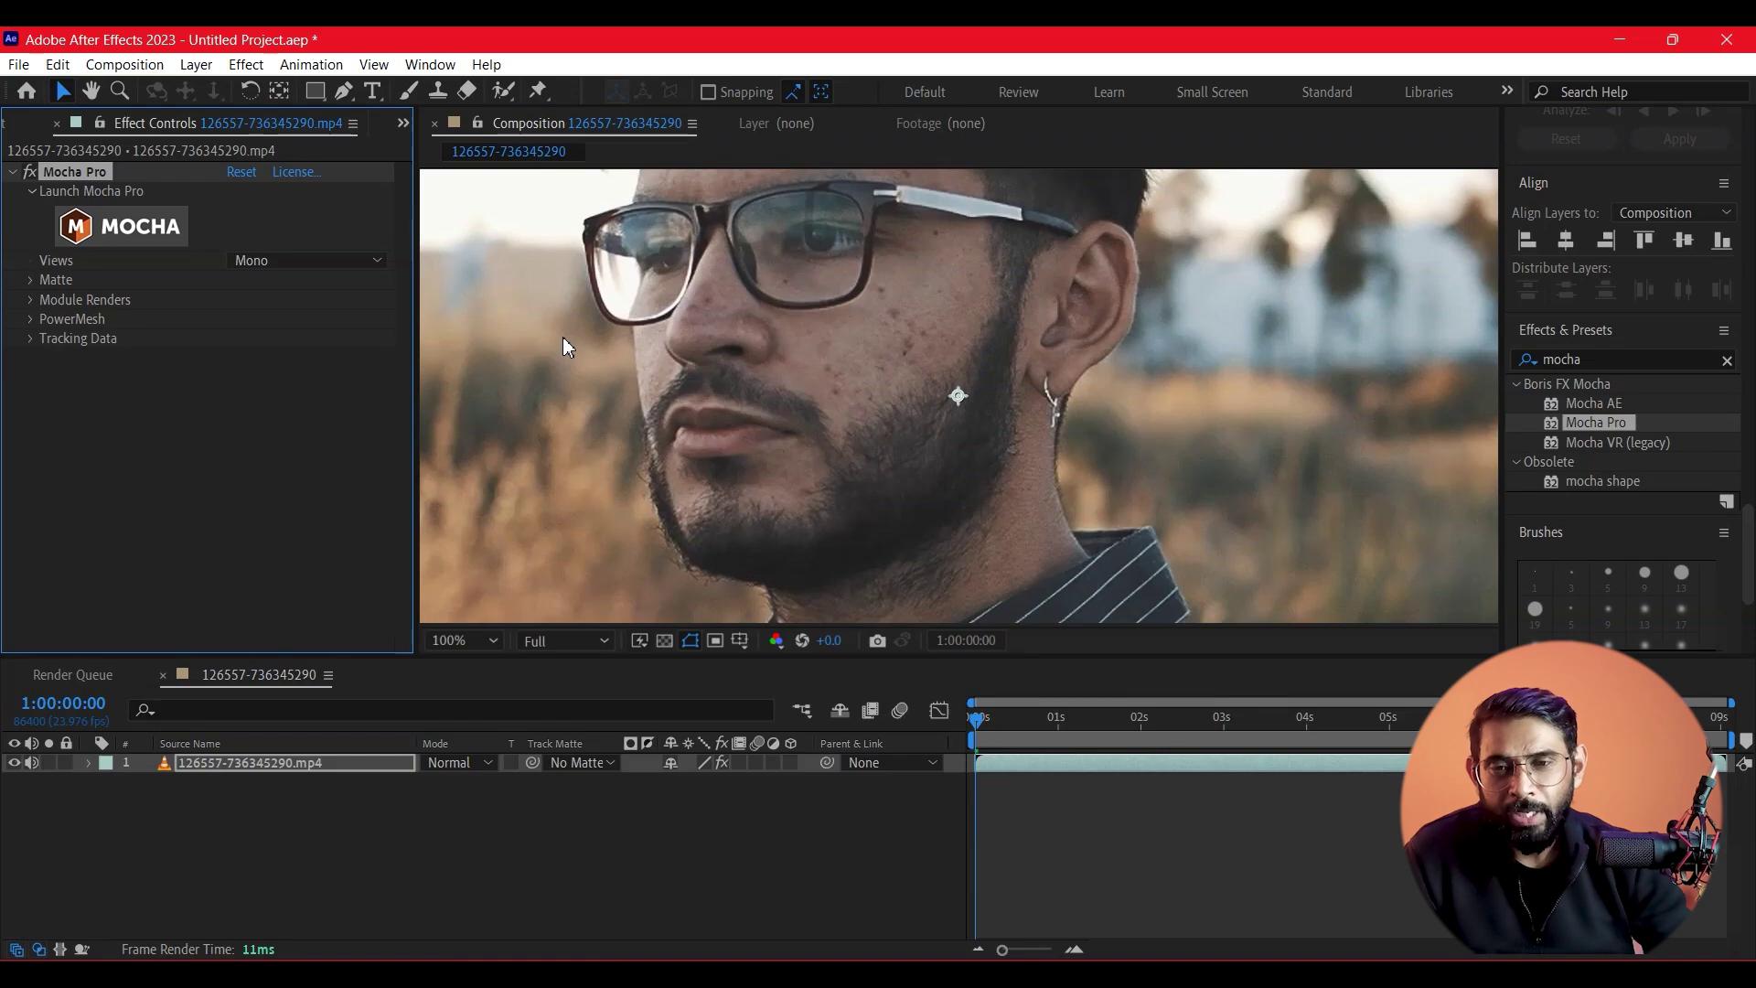
{"action": "left_click", "coordinate": [29, 302]}
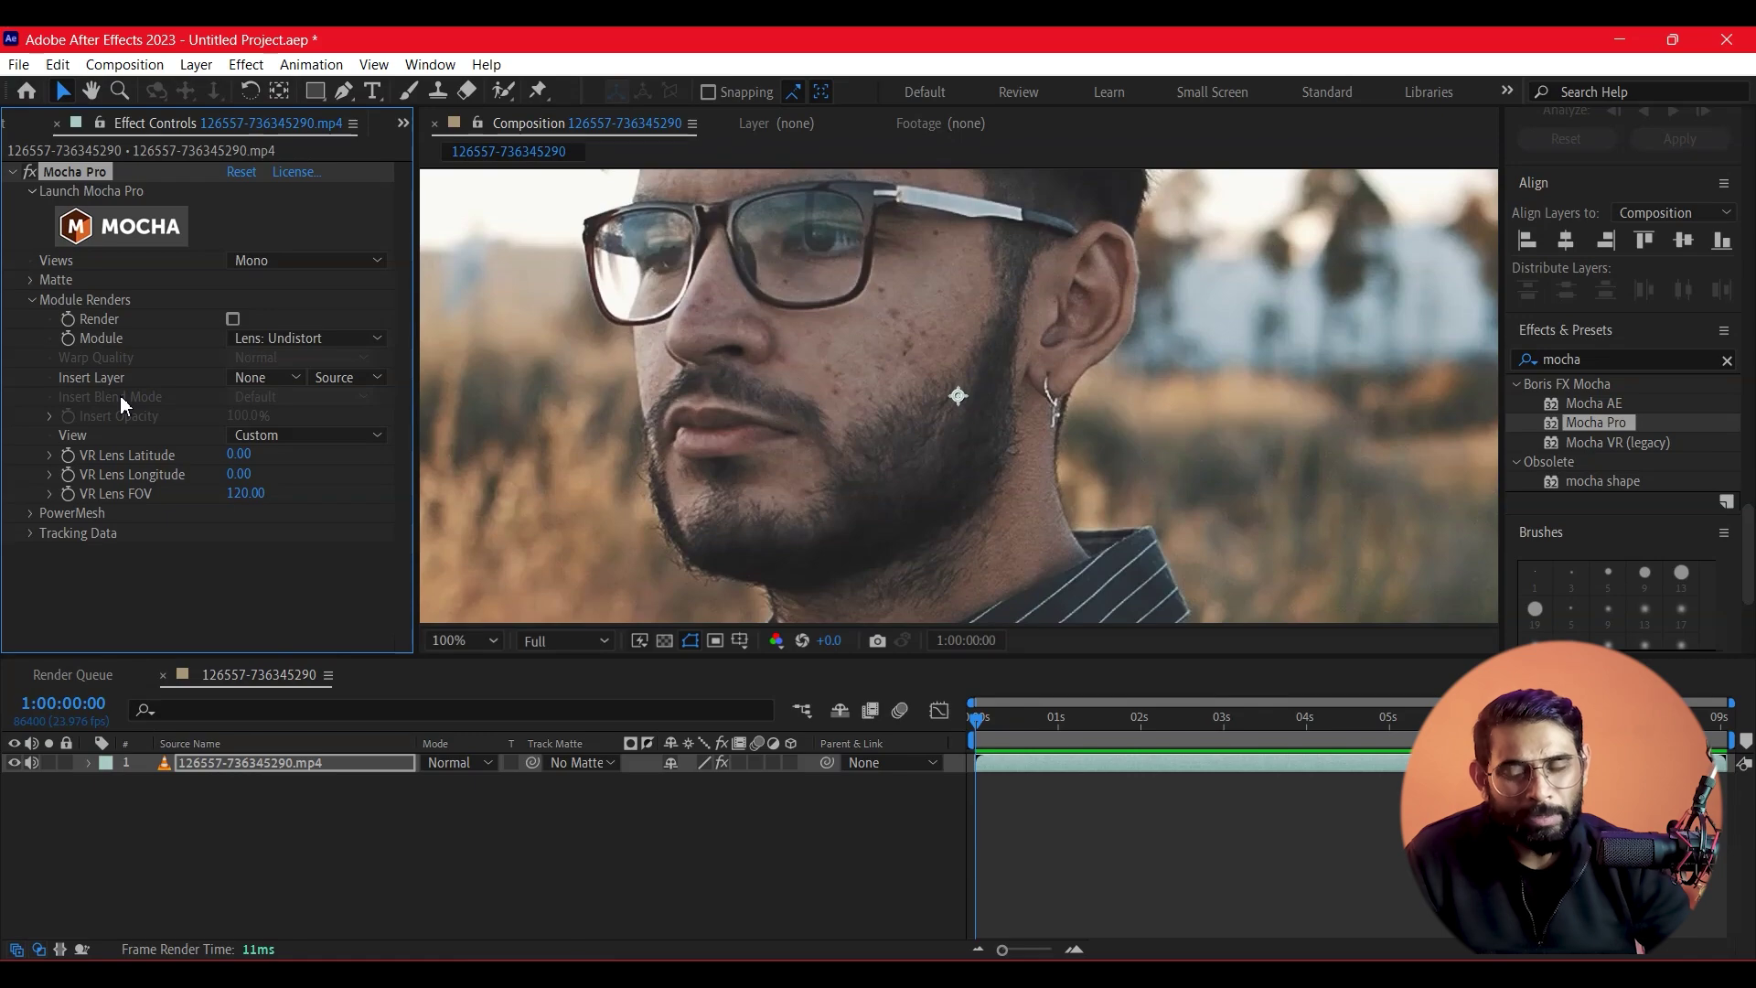
{"action": "left_click", "coordinate": [233, 320]}
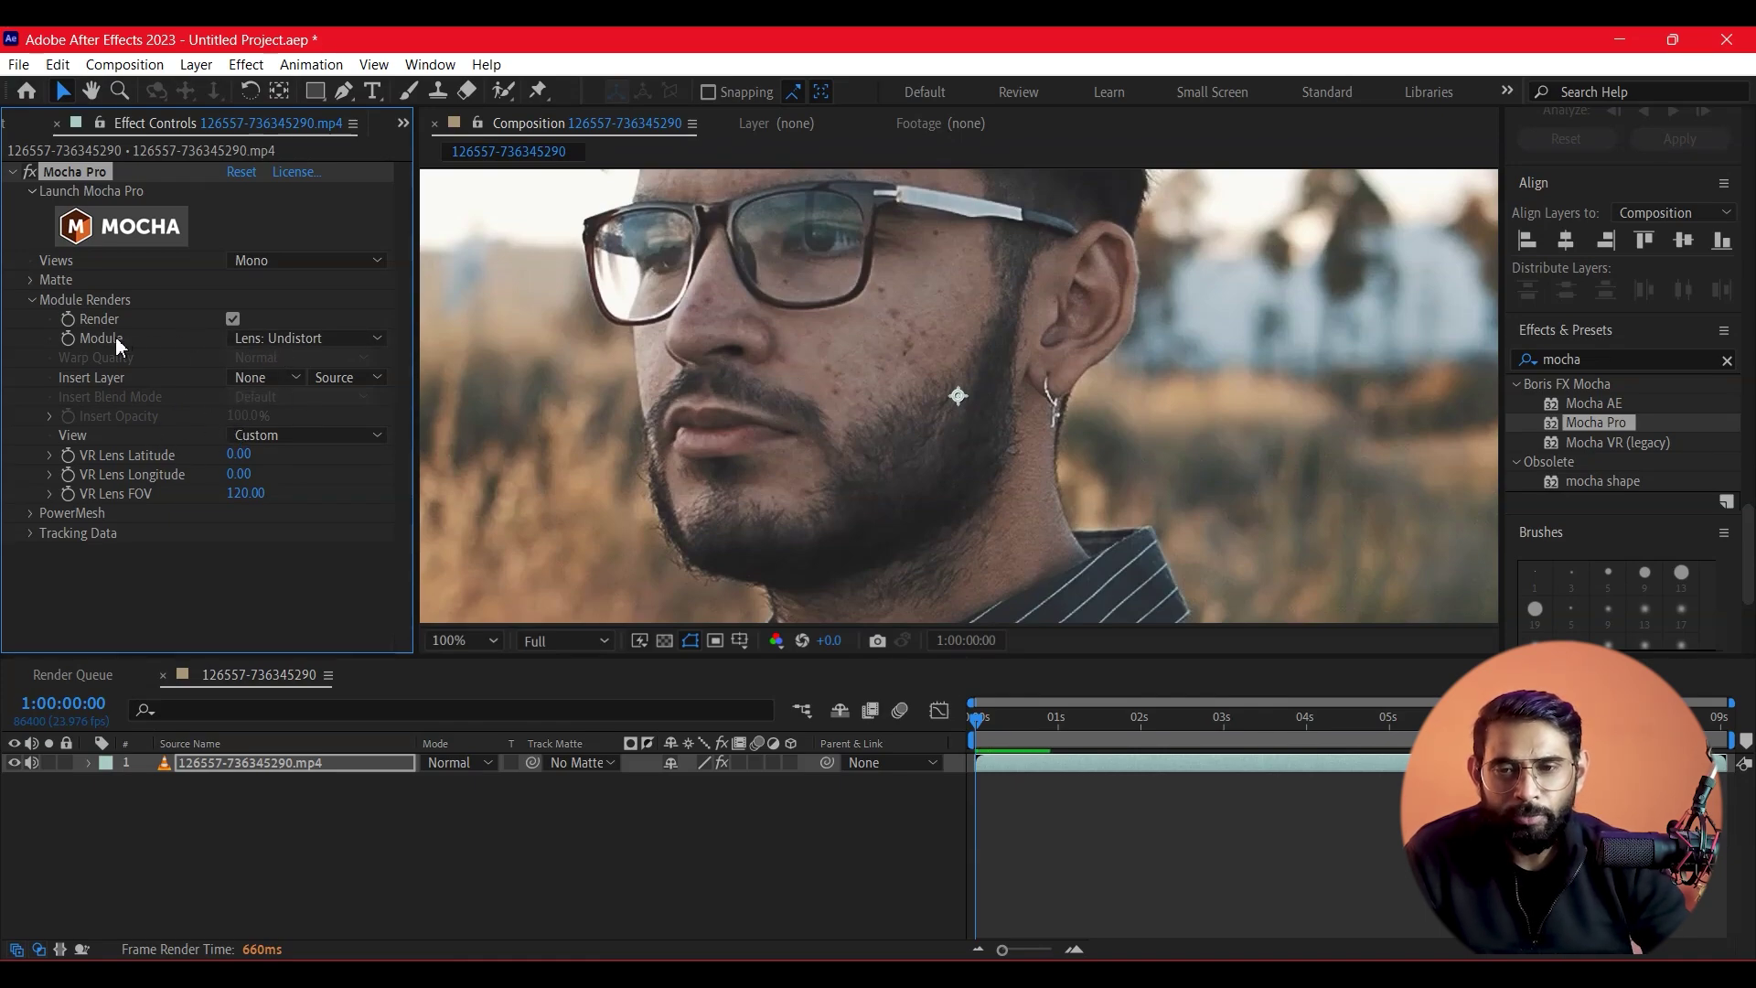
{"action": "left_click", "coordinate": [274, 343]}
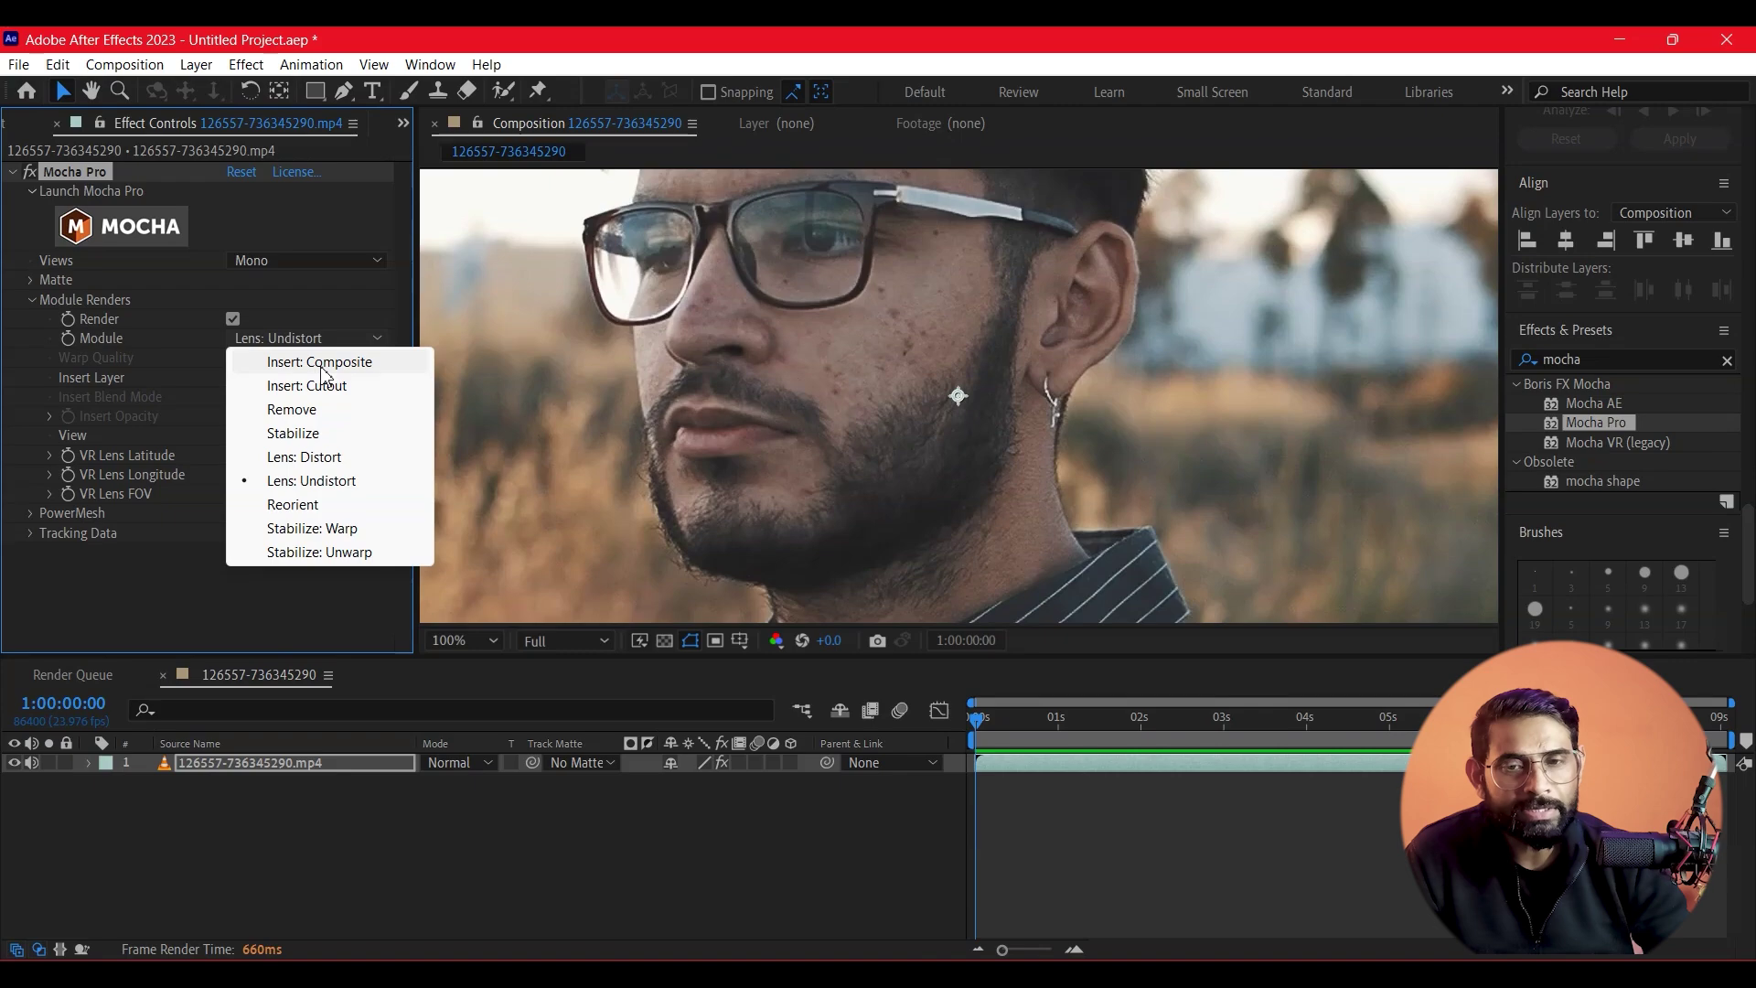
Set the Mocha module to Insert: Composite with Effects & Masks as the insert layer.
{"action": "left_click", "coordinate": [324, 366]}
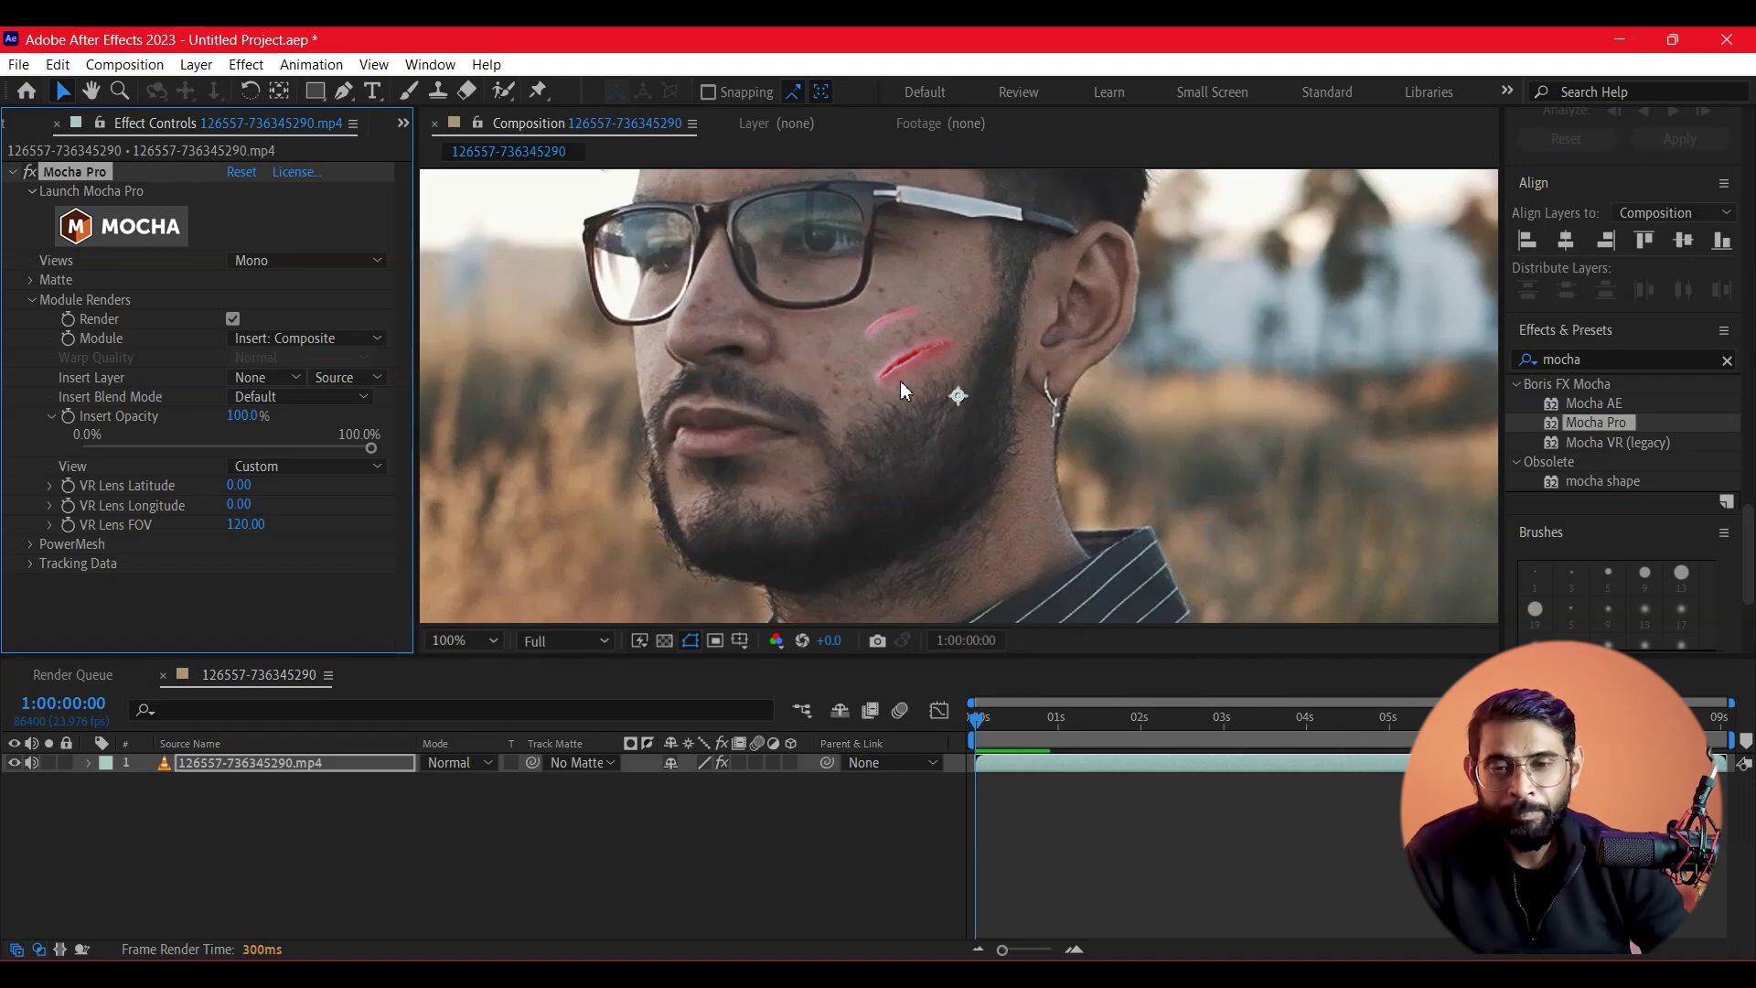
{"action": "left_click", "coordinate": [339, 377]}
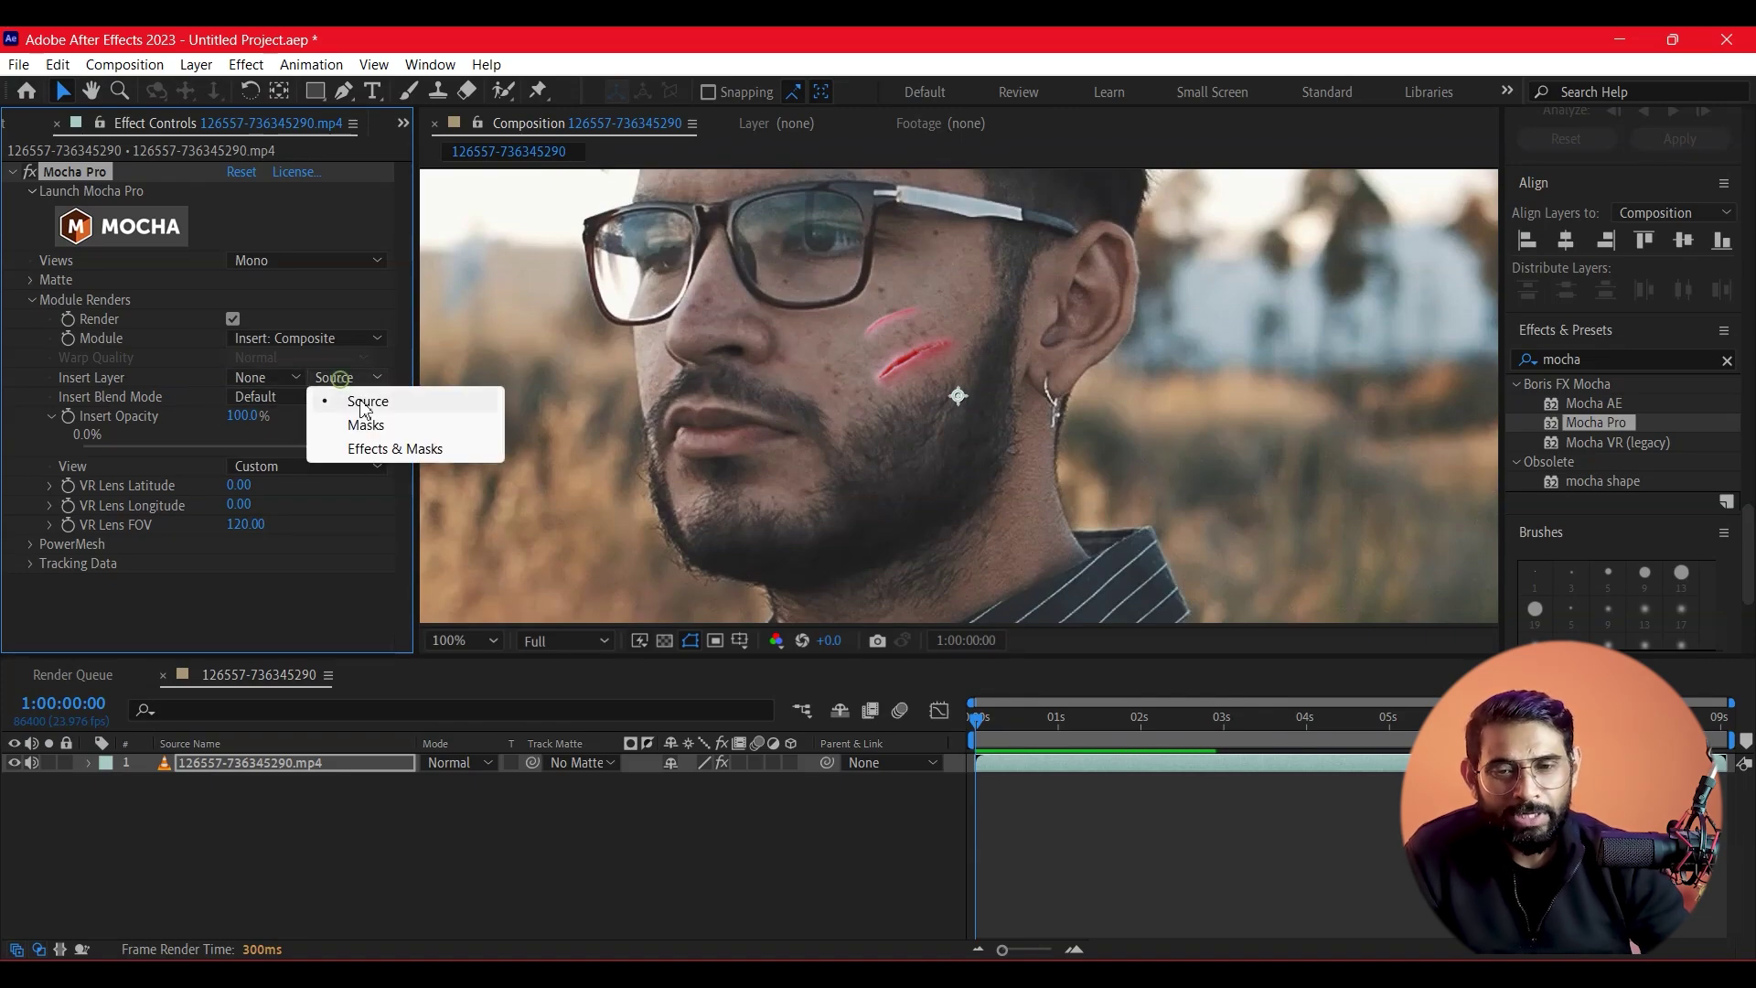
{"action": "left_click", "coordinate": [423, 450]}
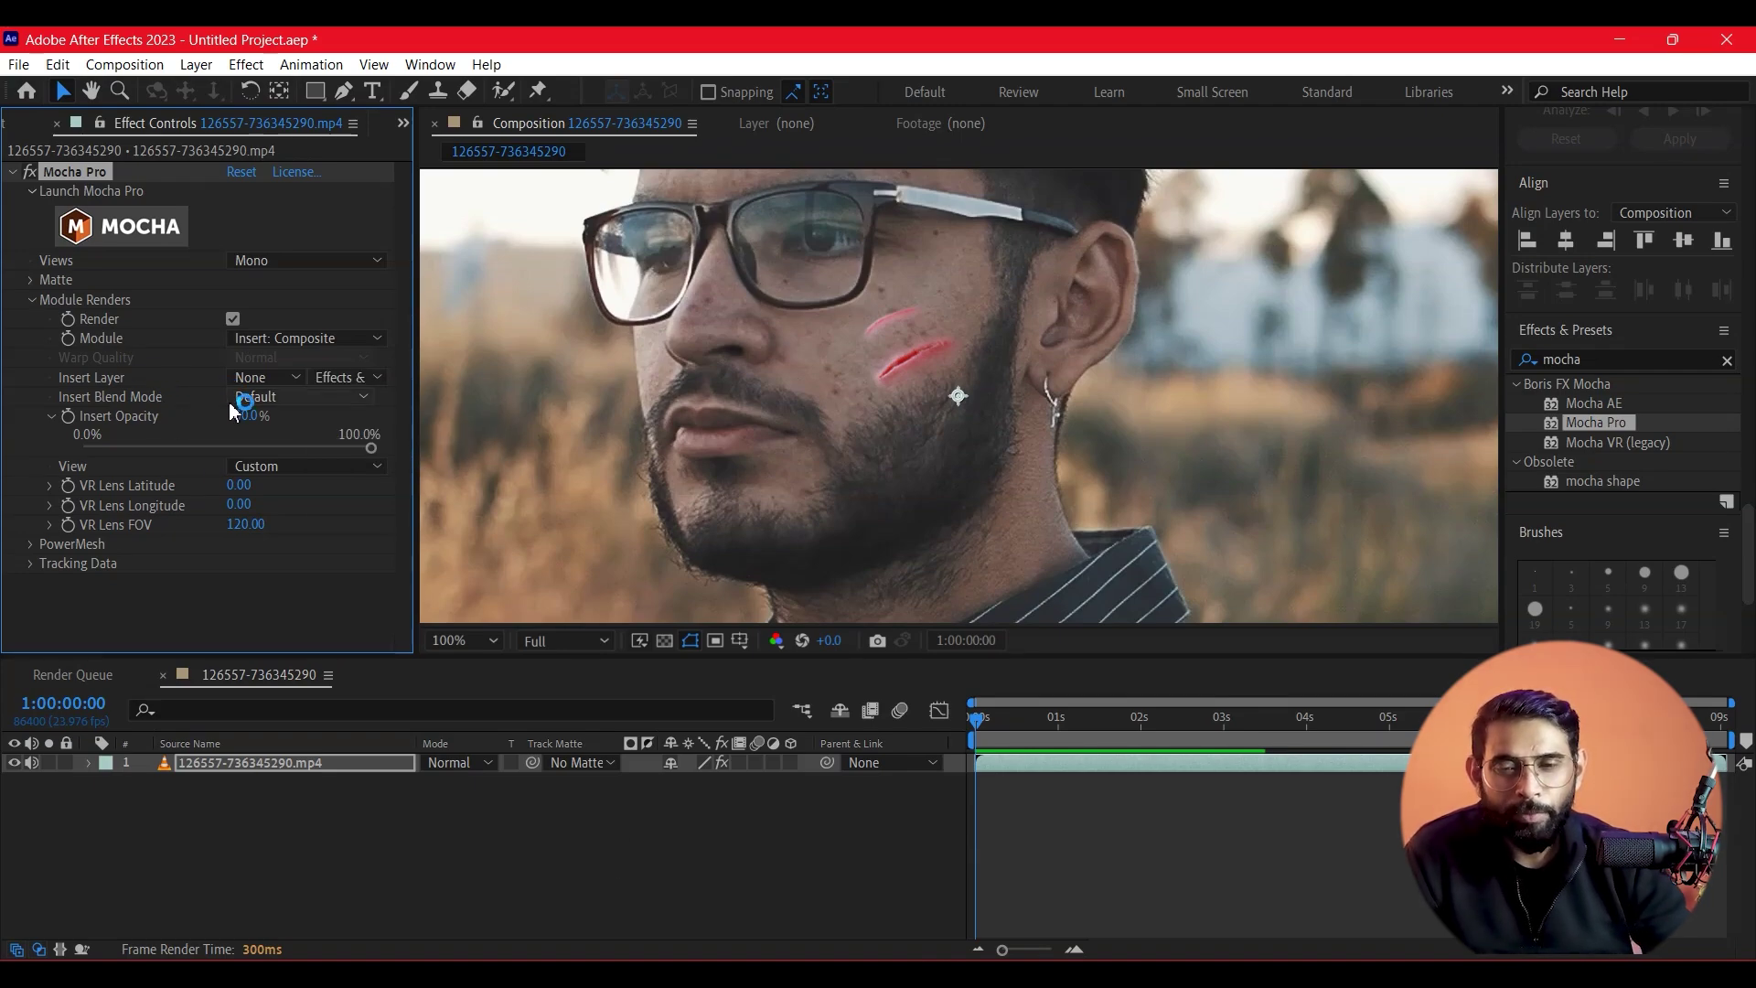
{"action": "left_click", "coordinate": [965, 346]}
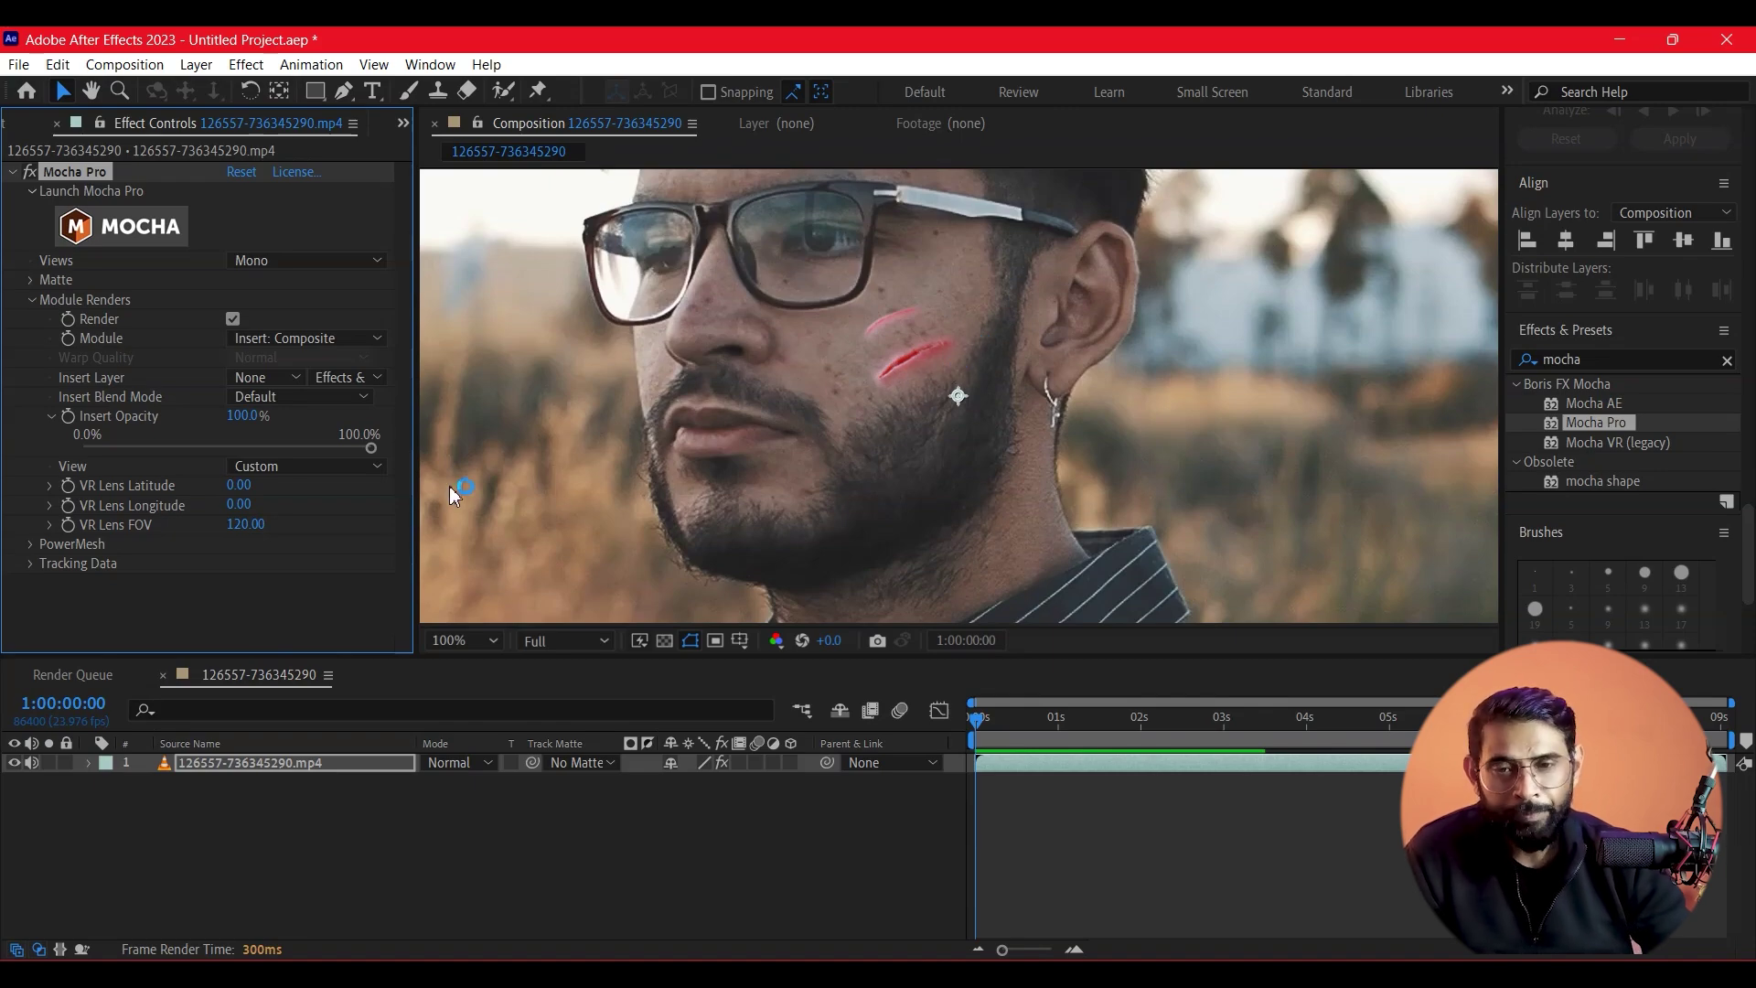
{"action": "left_click", "coordinate": [306, 396]}
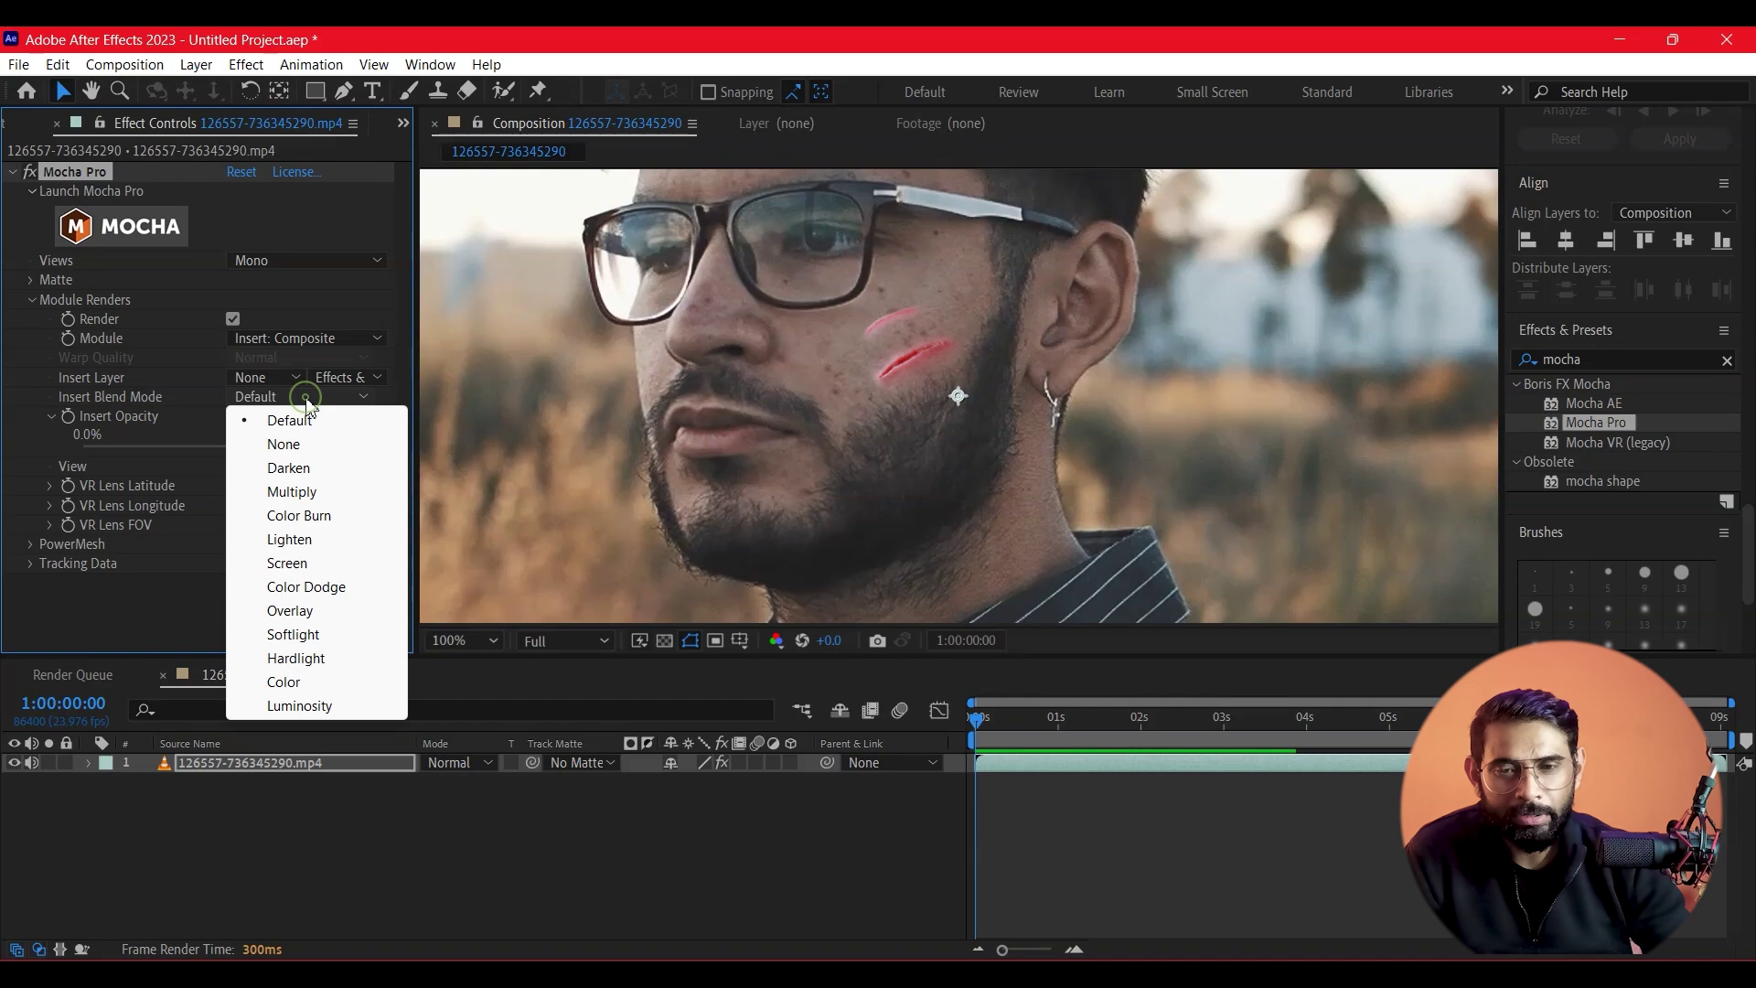
Compare Multiply, Darken and Softlight insert blend modes, settling on Multiply, then zoom out.
{"action": "left_click", "coordinate": [304, 492]}
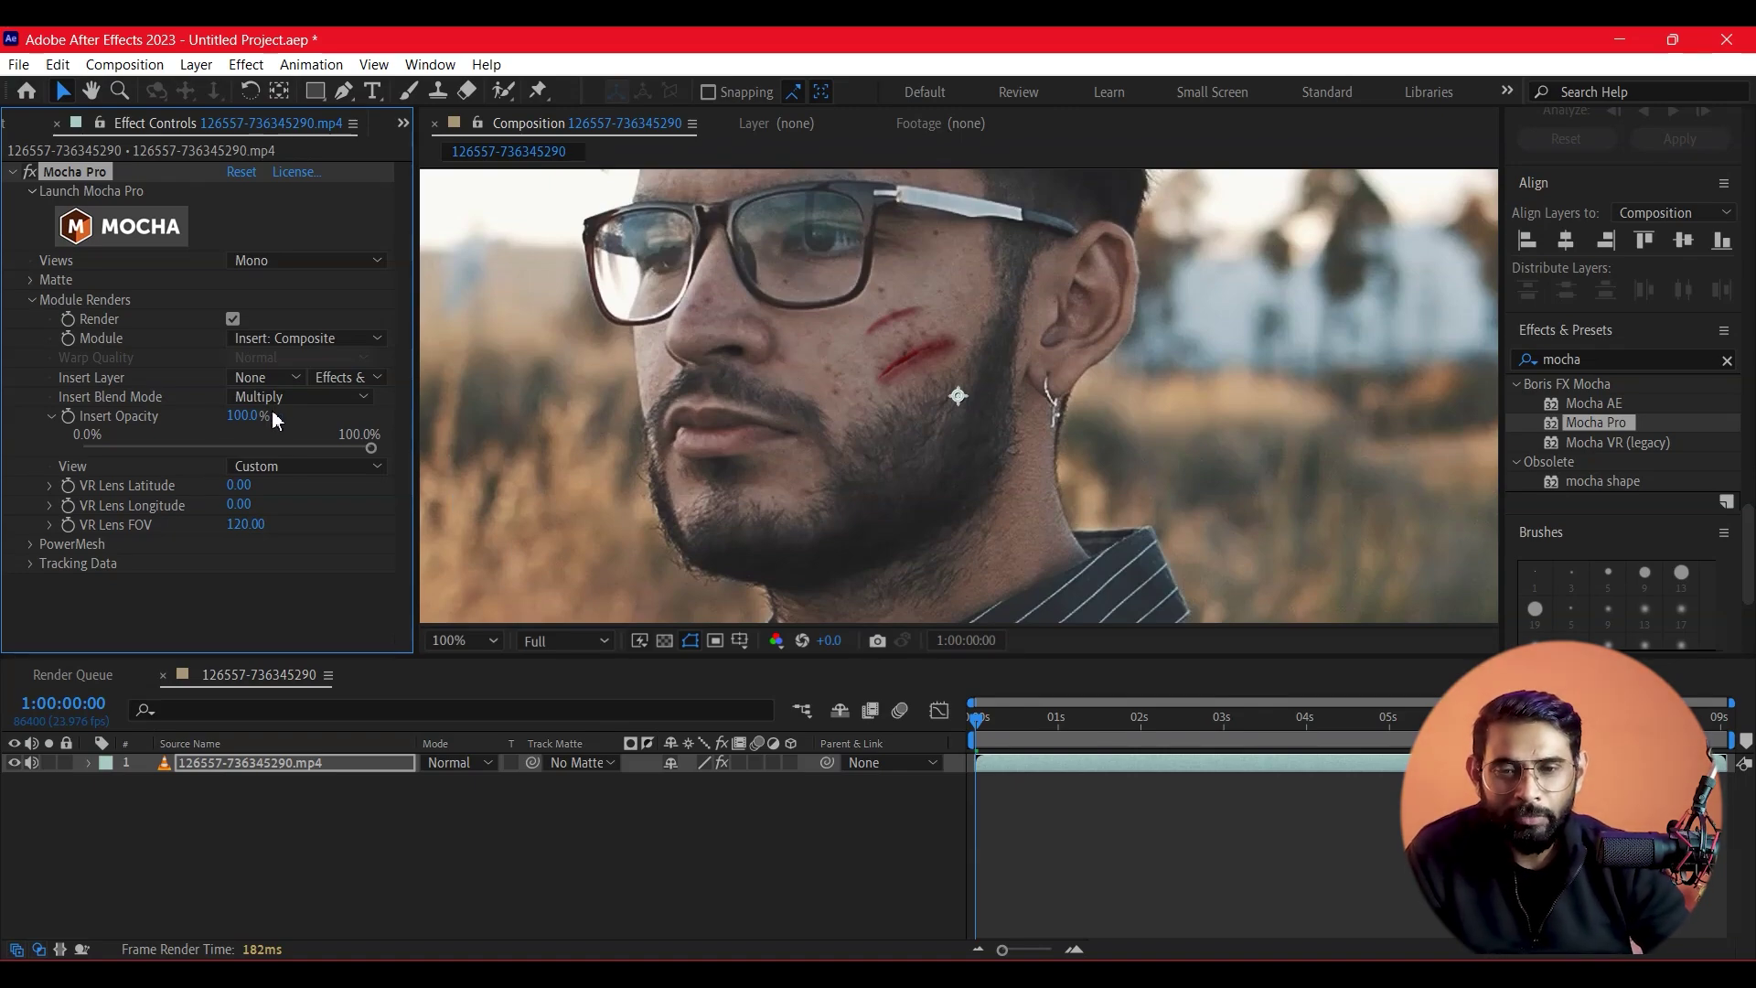
{"action": "left_click", "coordinate": [302, 397]}
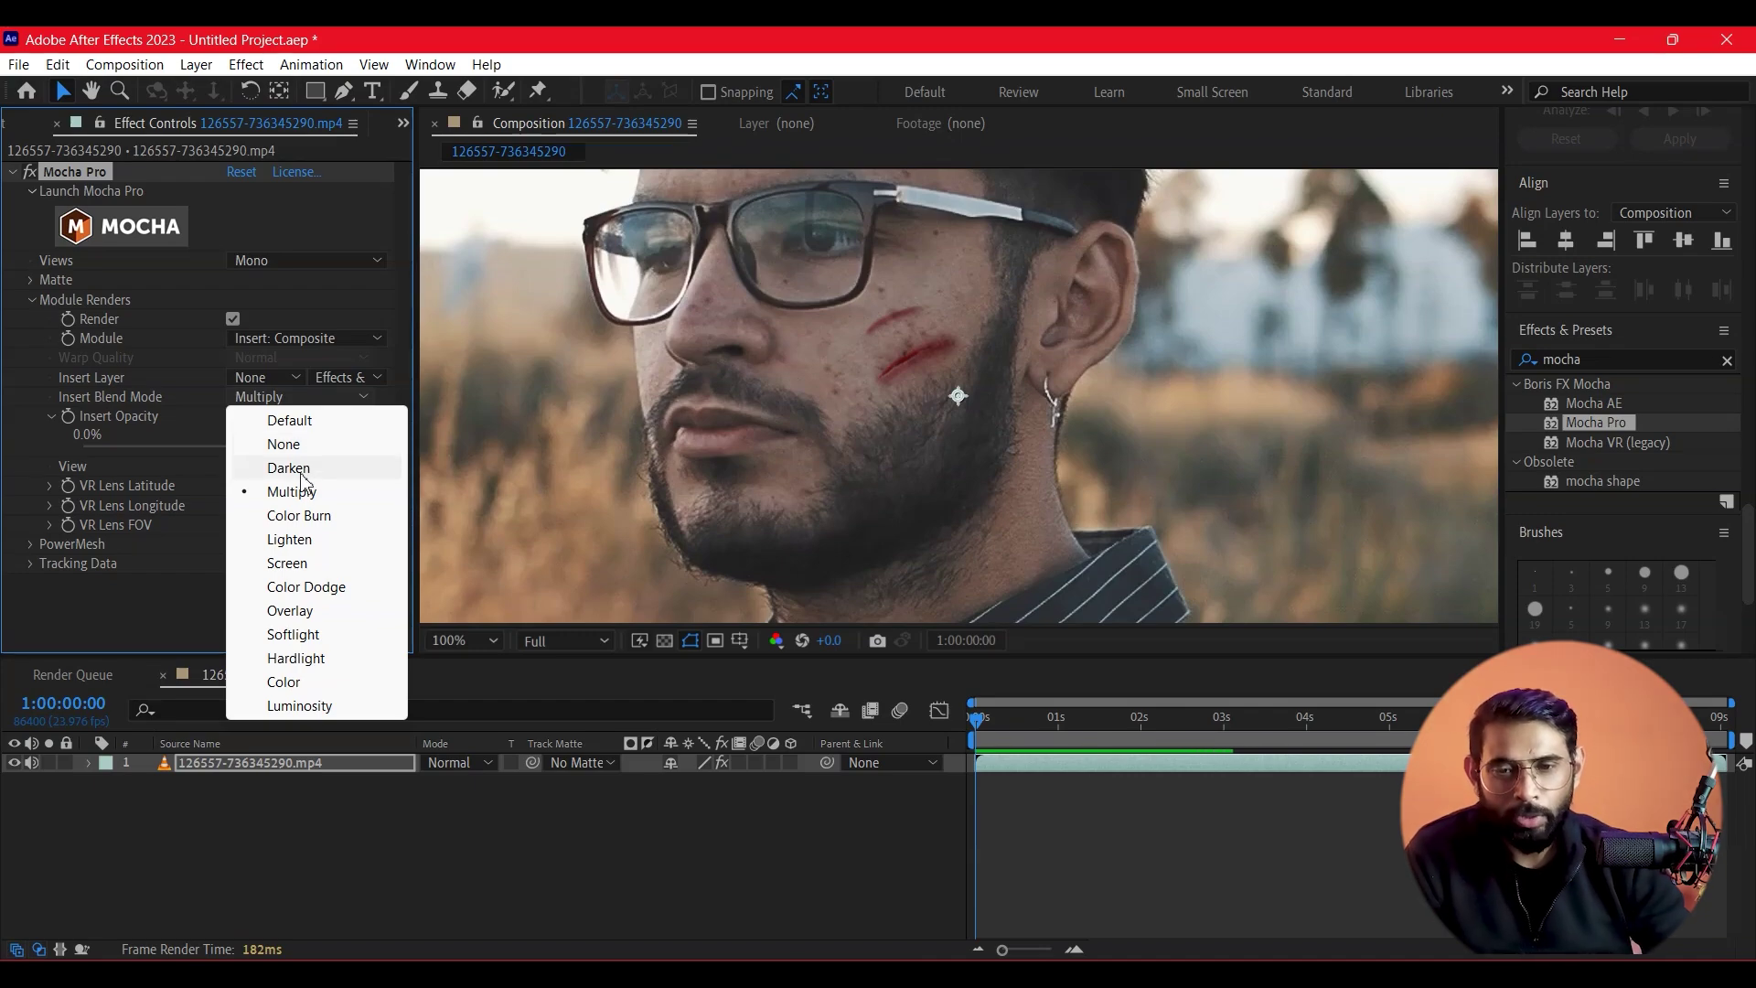
{"action": "left_click", "coordinate": [291, 468]}
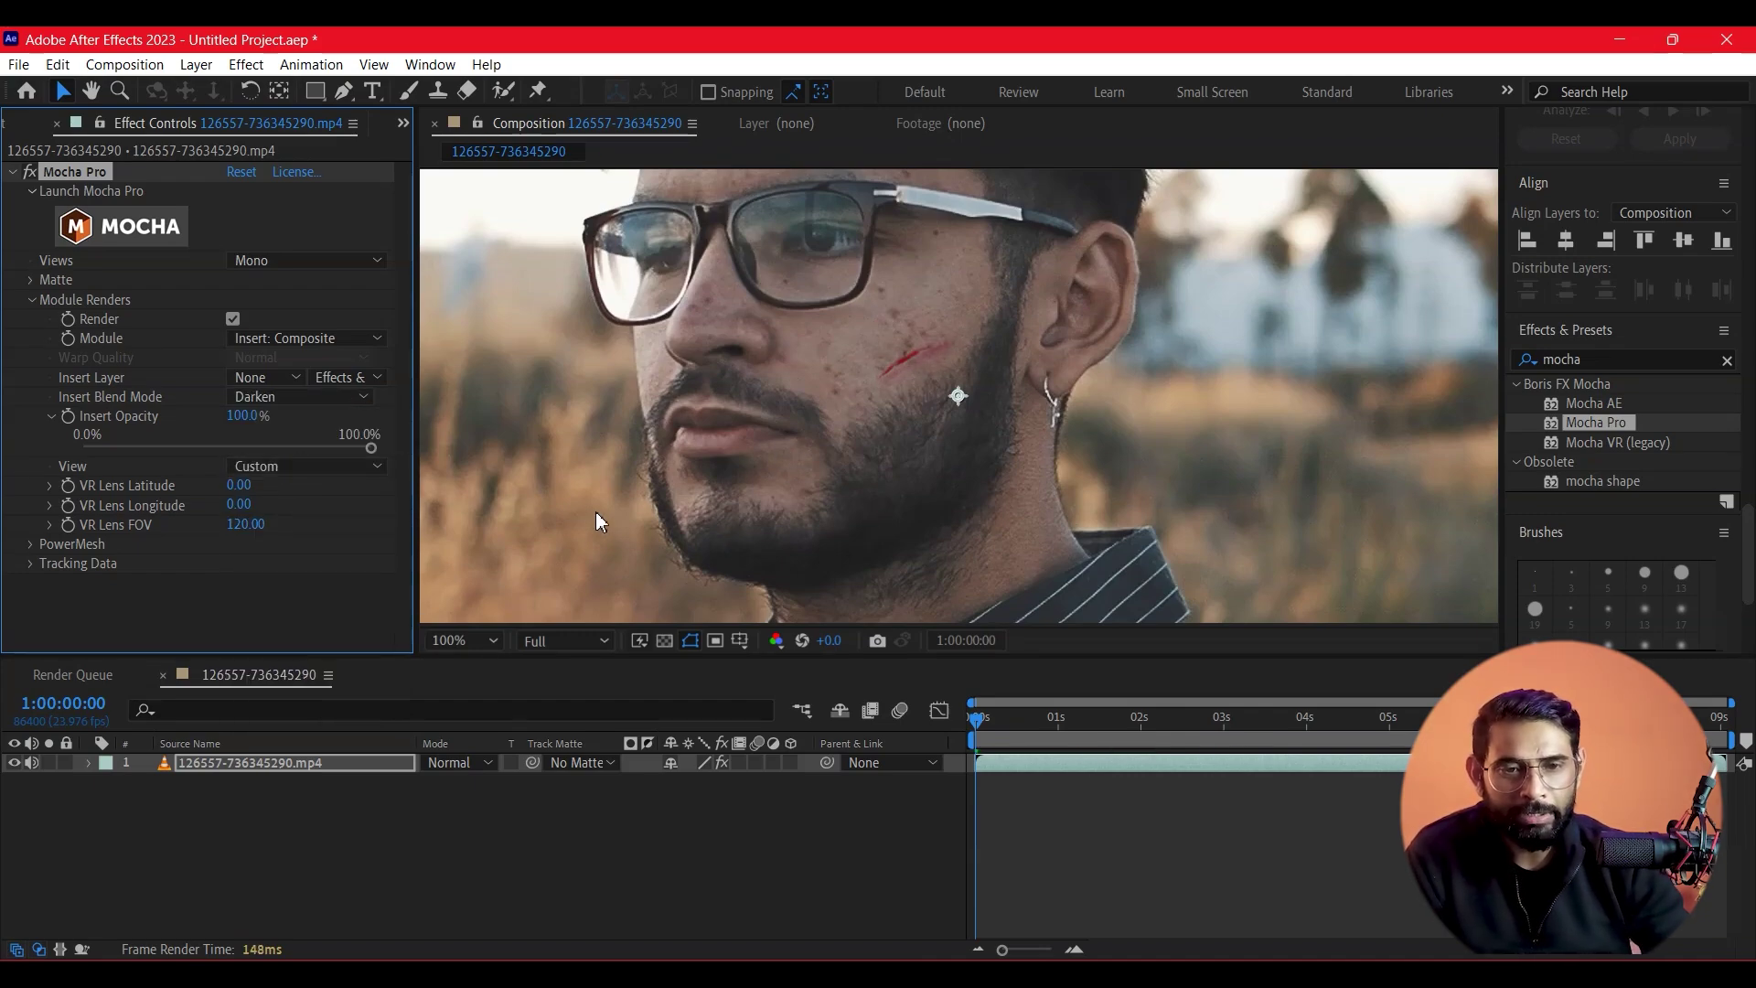
{"action": "left_click", "coordinate": [361, 393]}
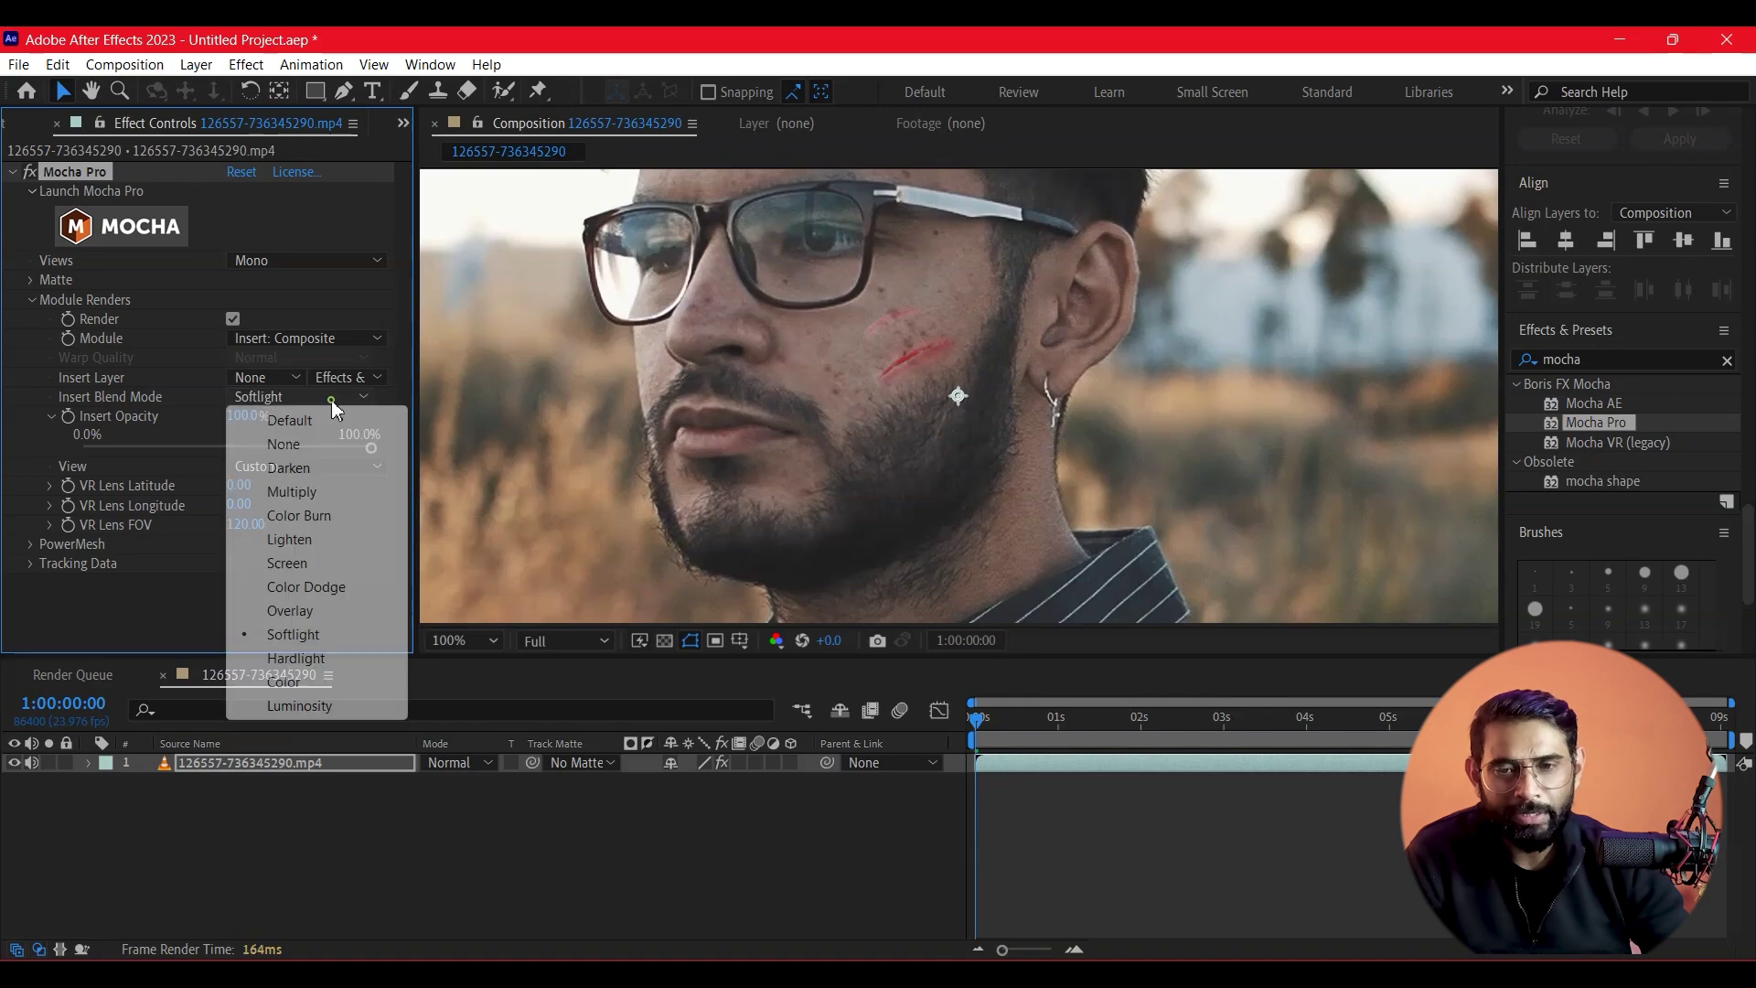
{"action": "left_click", "coordinate": [313, 492]}
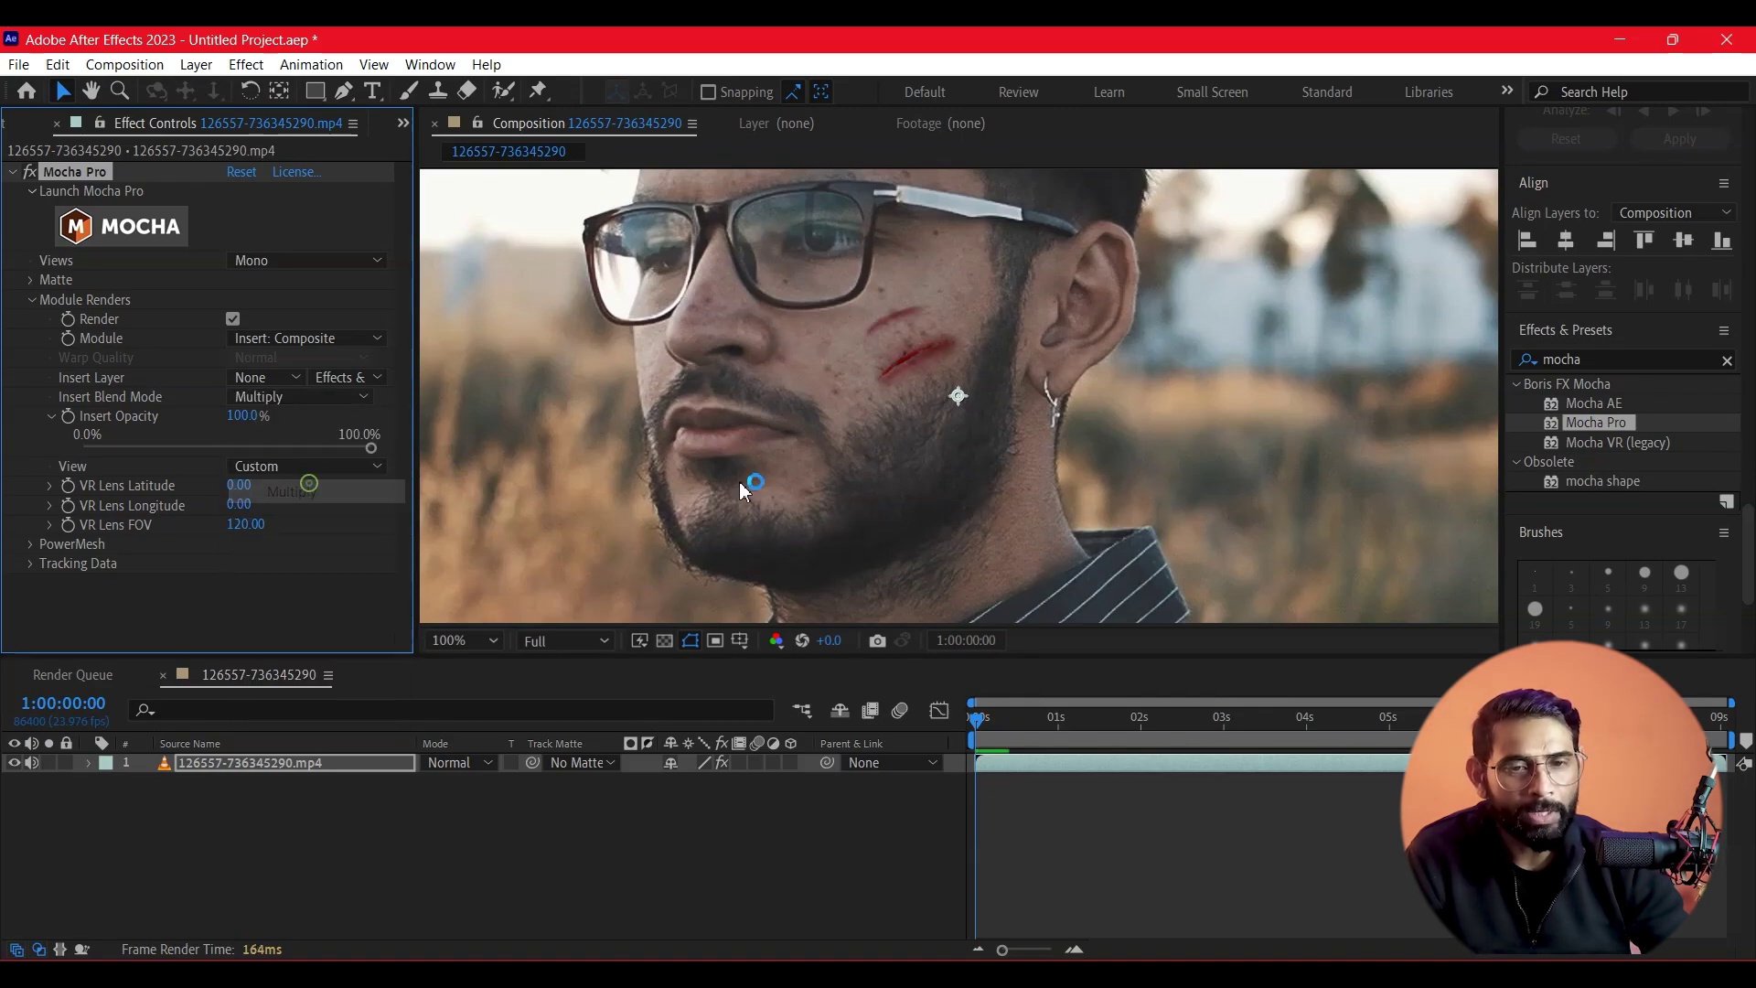
{"action": "key", "text": "comma"}
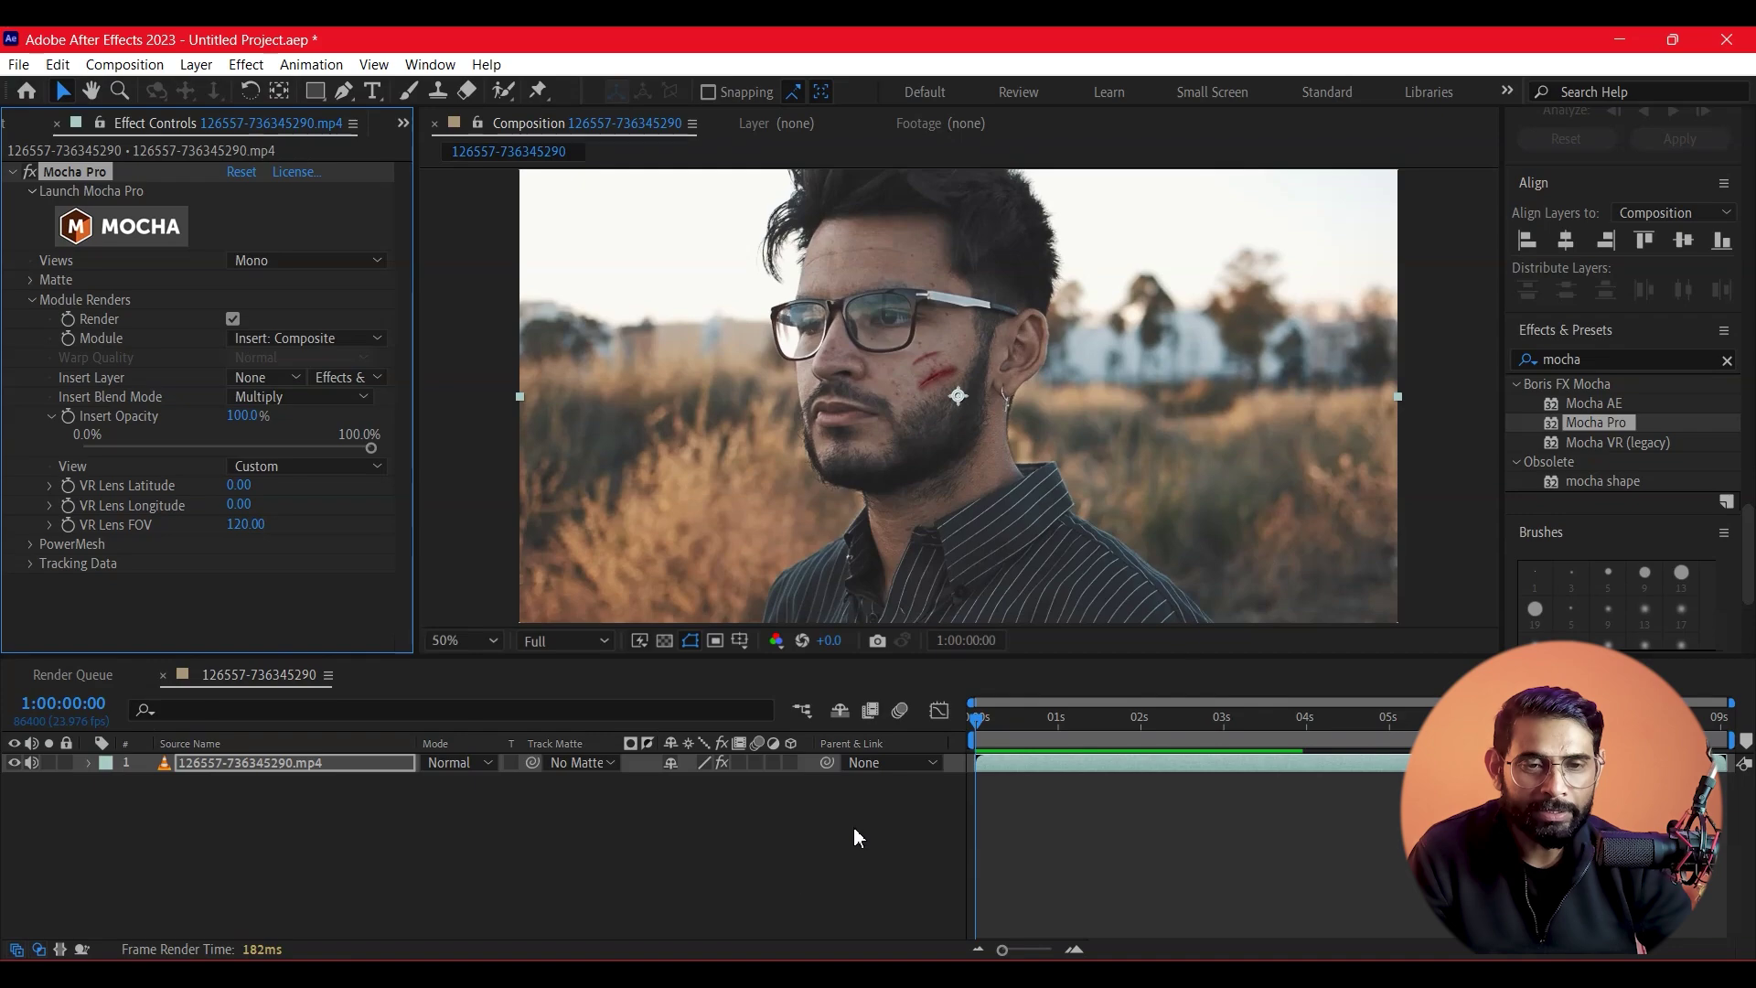
{"action": "key", "text": "space"}
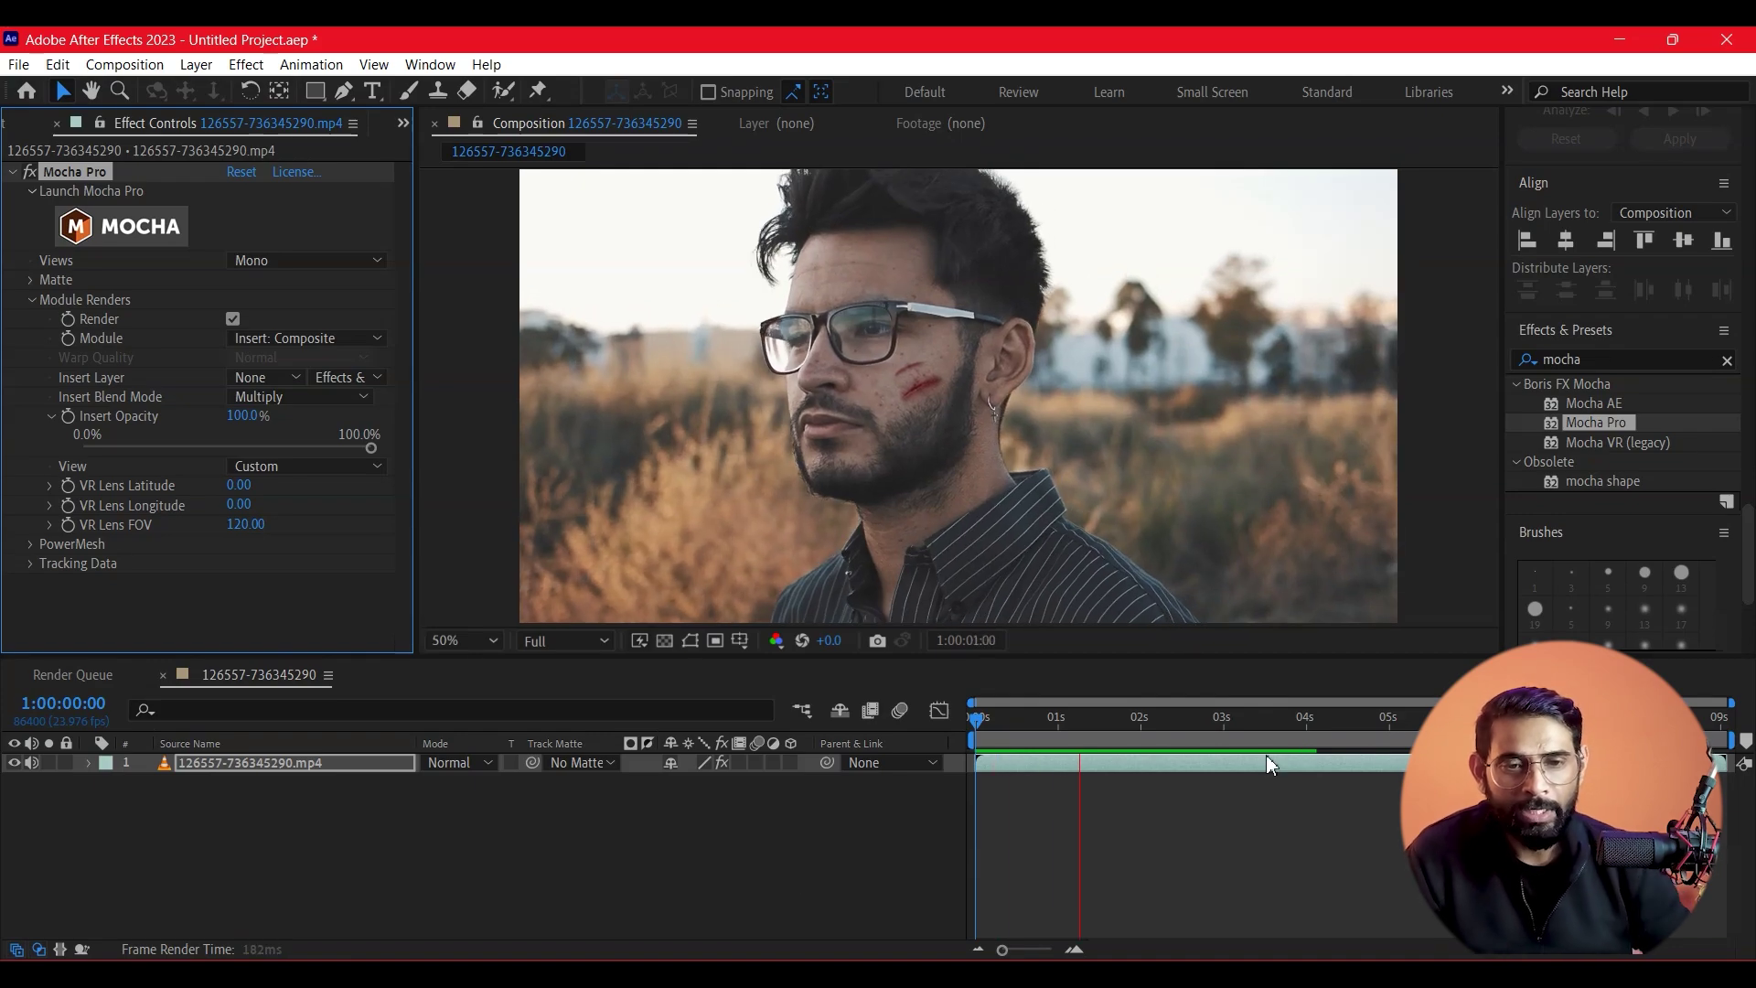